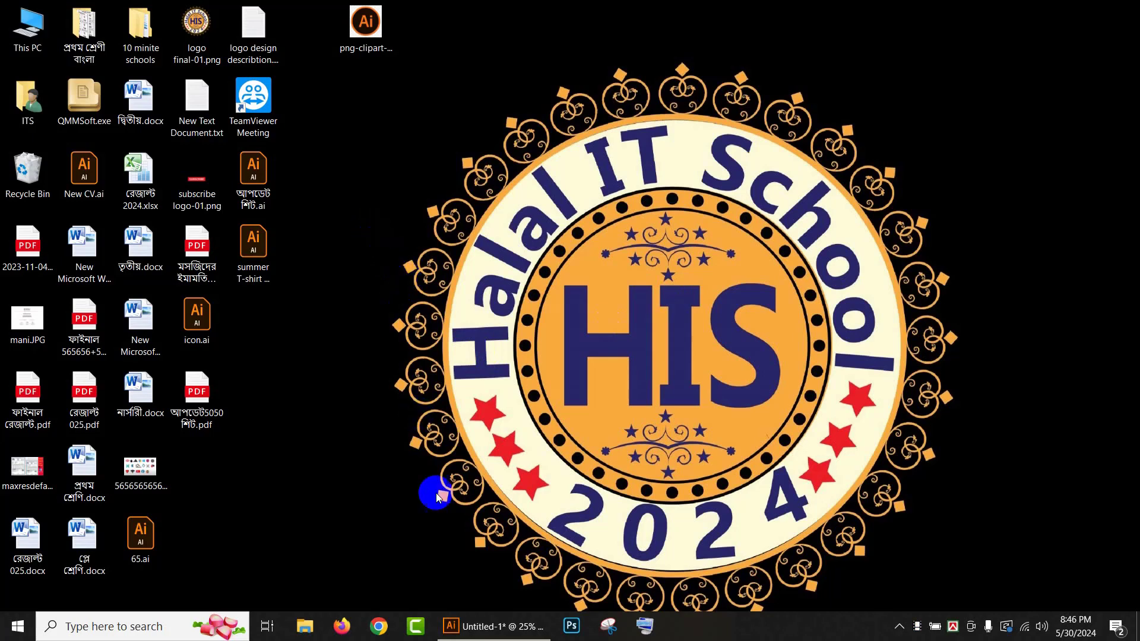
# Step: Switch to the open Illustrator document and look over the finished mango and branch artwork above the artboard
pyautogui.click(490, 630)
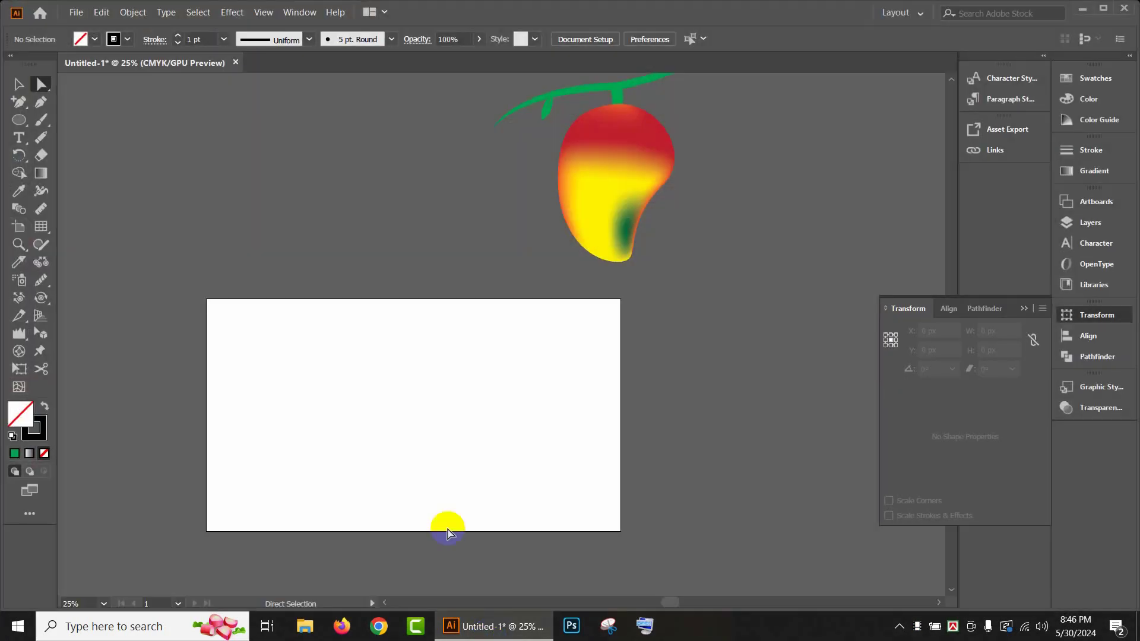
pyautogui.scroll(-2, 429, 384)
pyautogui.scroll(4, 630, 306)
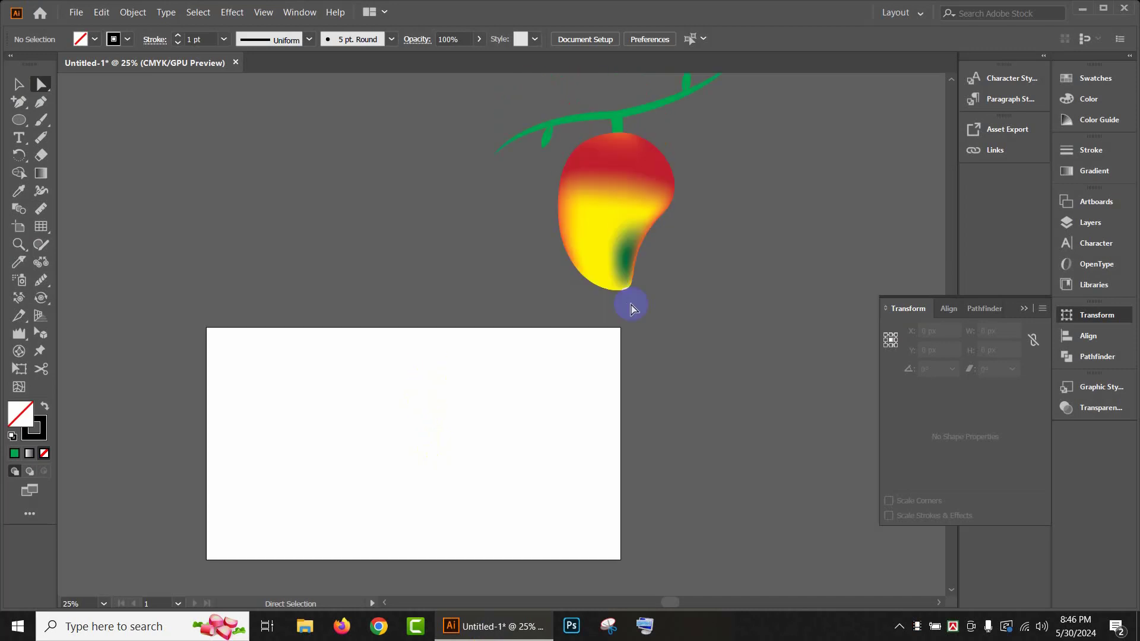
pyautogui.moveTo(791, 389); pyautogui.dragTo(790, 389)
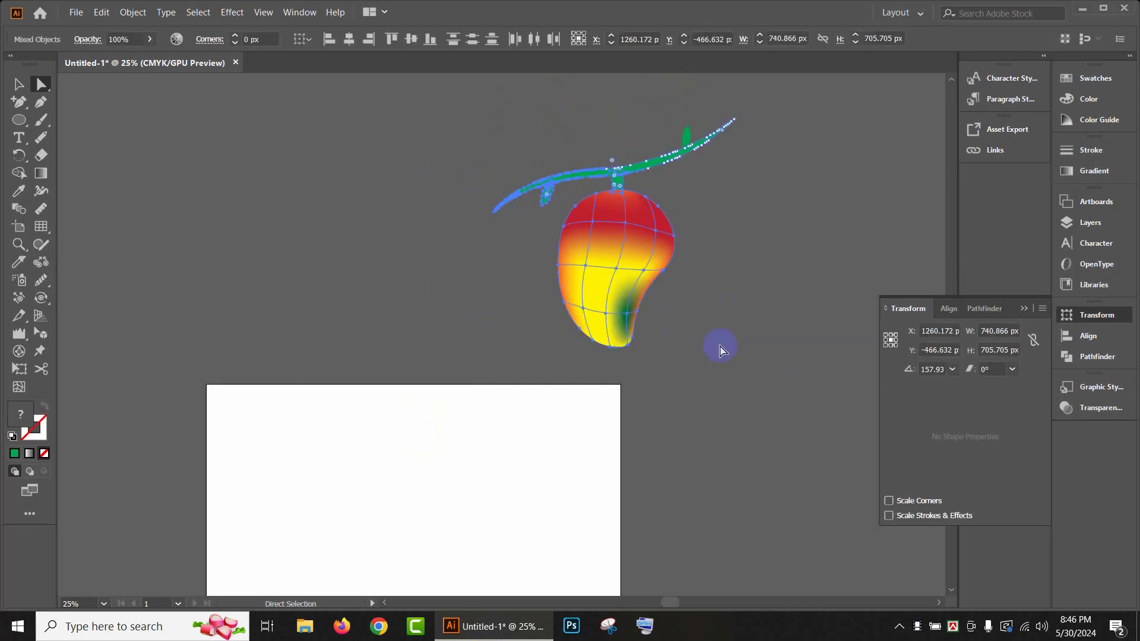
pyautogui.scroll(-2, 719, 348)
pyautogui.click(717, 348)
pyautogui.scroll(-2, 713, 347)
pyautogui.scroll(2, 695, 371)
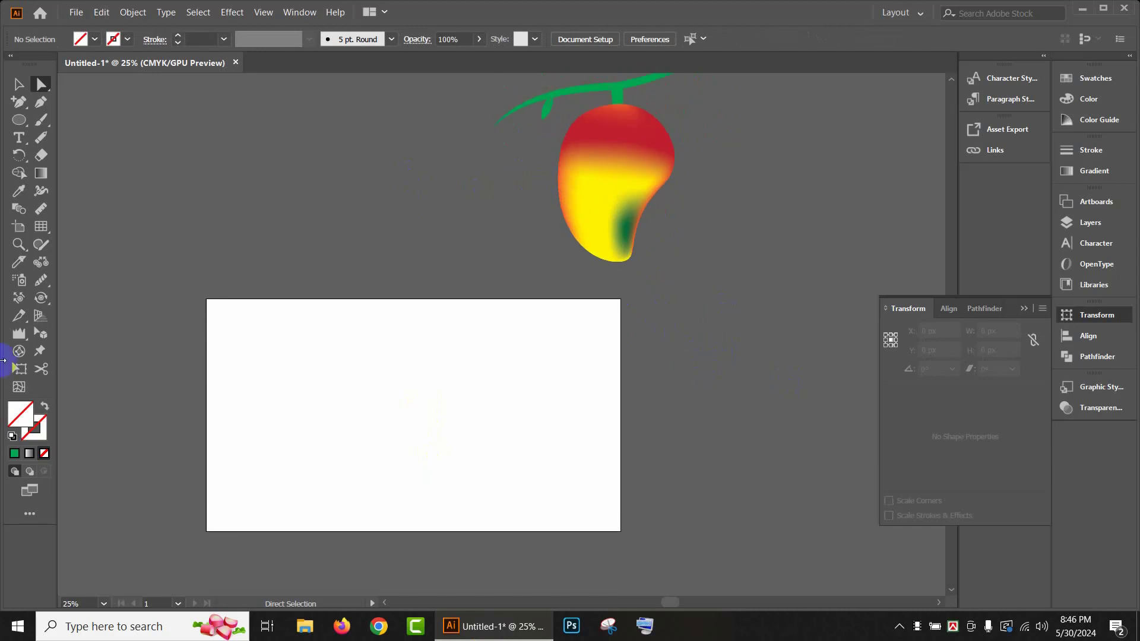
# Step: Draw an upright ellipse about 418 px wide and 645 px high in the middle of the artboard
pyautogui.moveTo(21, 120); pyautogui.dragTo(65, 131)
pyautogui.moveTo(339, 323); pyautogui.dragTo(475, 534)
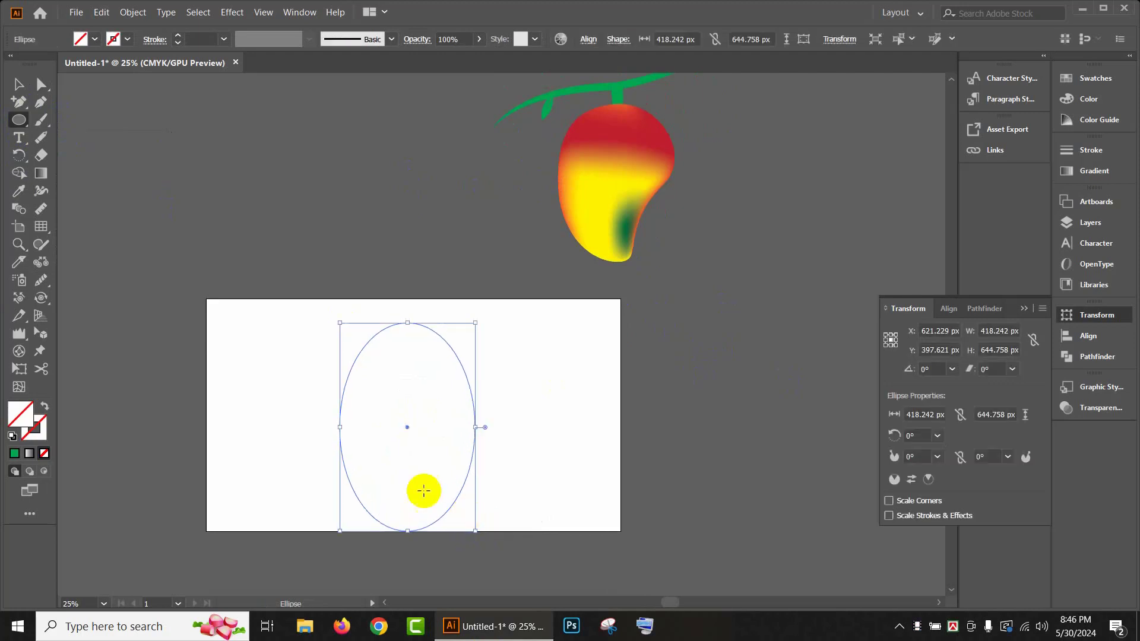
pyautogui.click(37, 85)
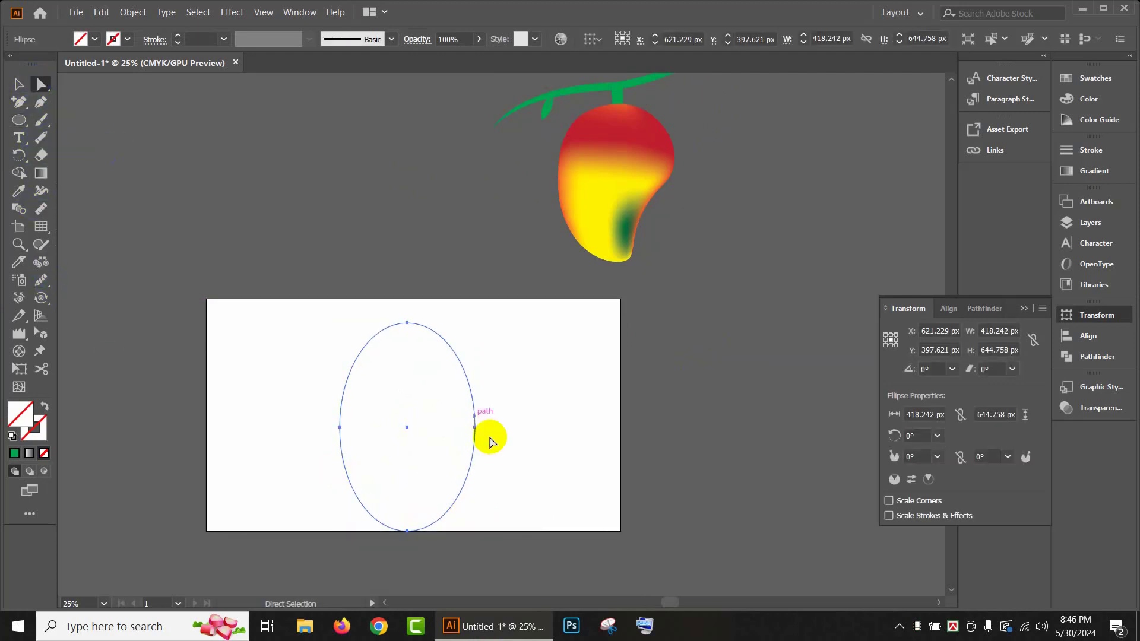
pyautogui.click(467, 474)
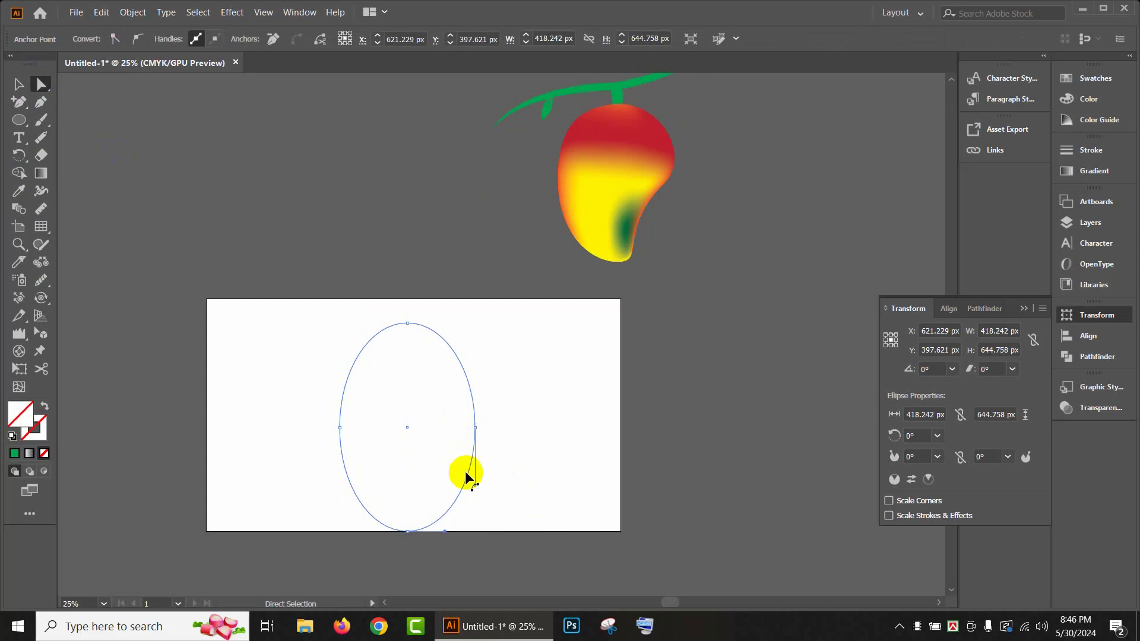
pyautogui.click(519, 404)
pyautogui.click(475, 428)
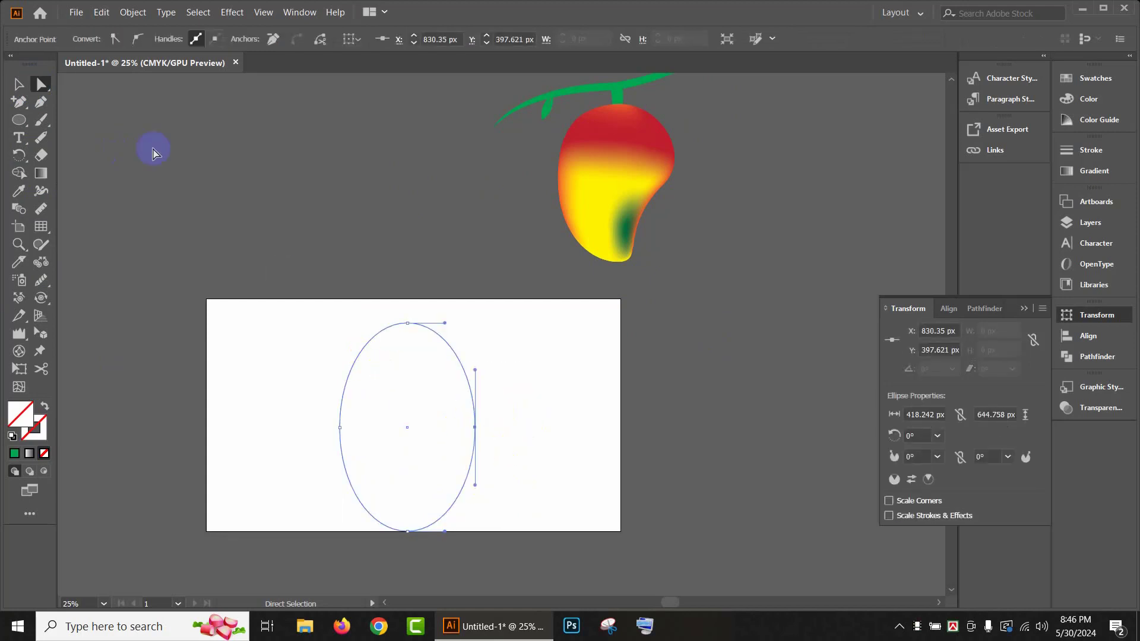
# Step: Give the ellipse a 1 pt black stroke
pyautogui.click(10, 87)
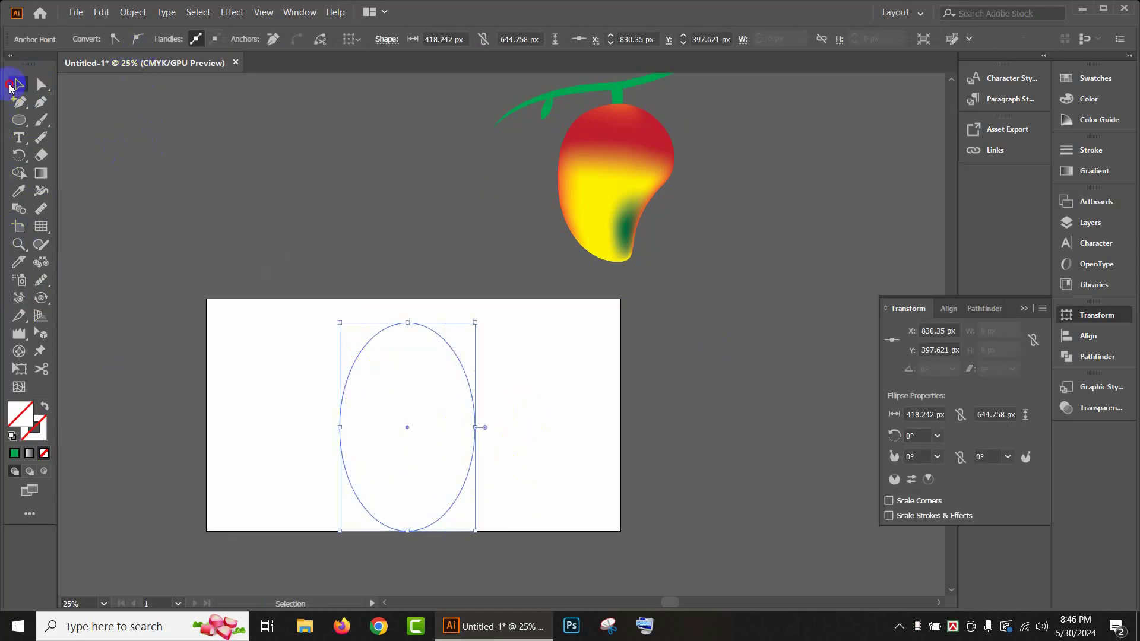
pyautogui.click(203, 167)
pyautogui.moveTo(259, 211); pyautogui.dragTo(513, 522)
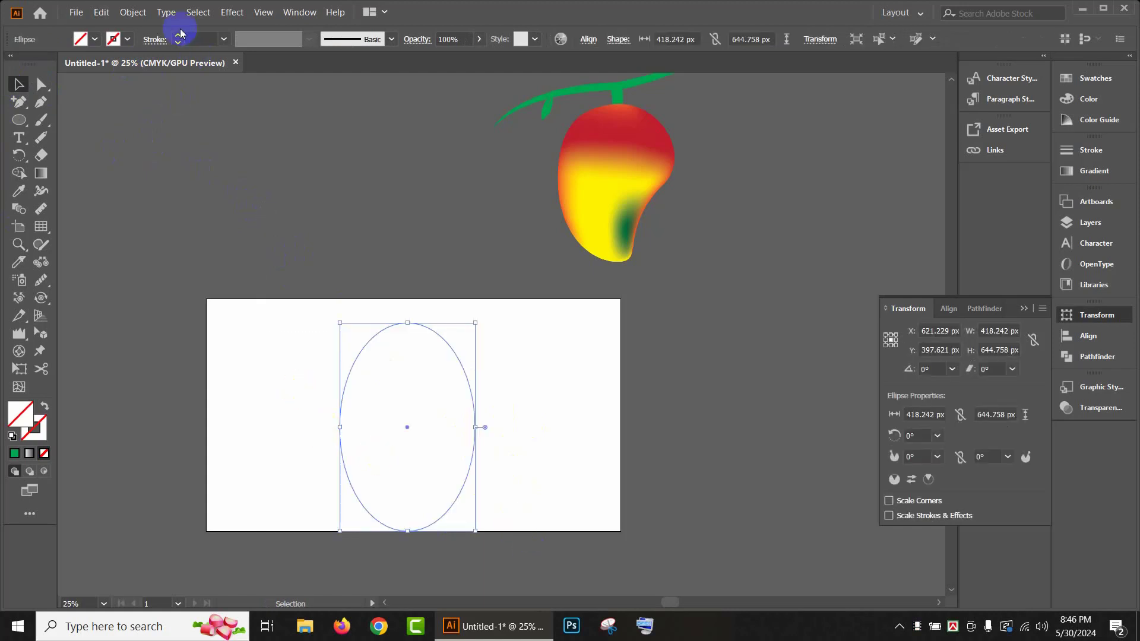
pyautogui.click(127, 39)
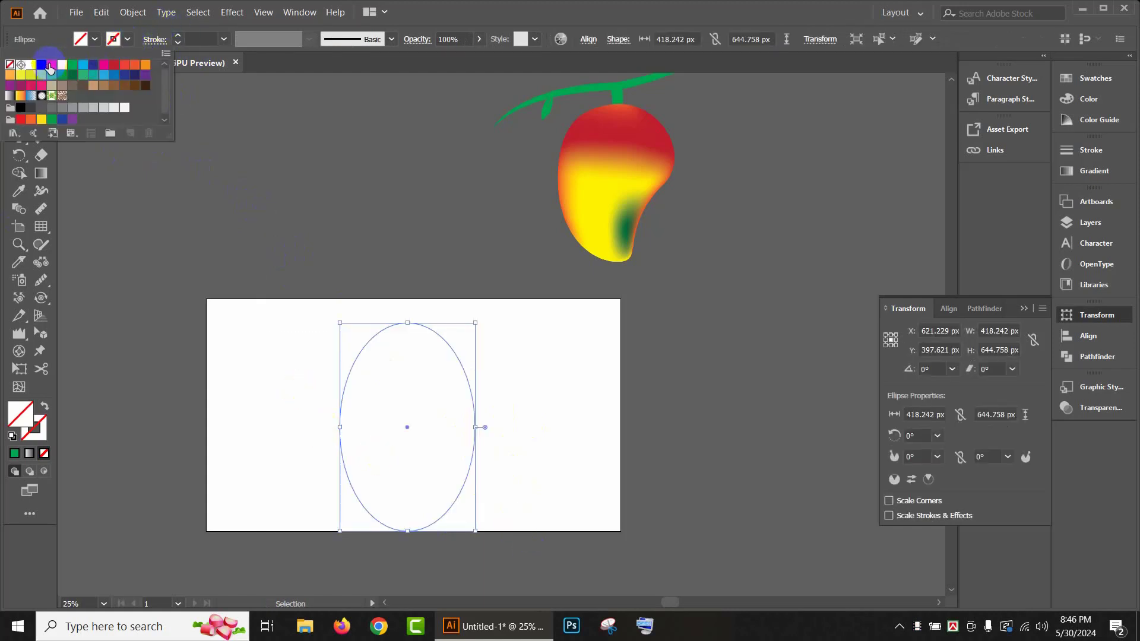
pyautogui.click(50, 66)
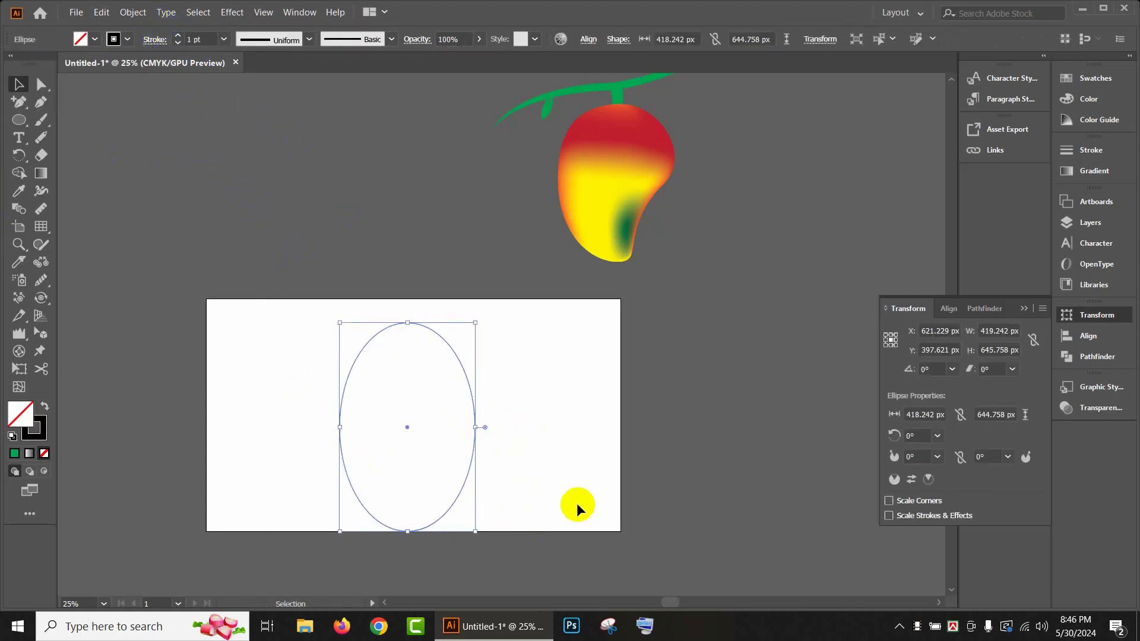
# Step: Reshape the ellipse into a mango outline by curving its lower right side inward, adjusting the top handles and pulling the left anchor outward
pyautogui.click(41, 84)
pyautogui.moveTo(529, 486); pyautogui.dragTo(407, 453)
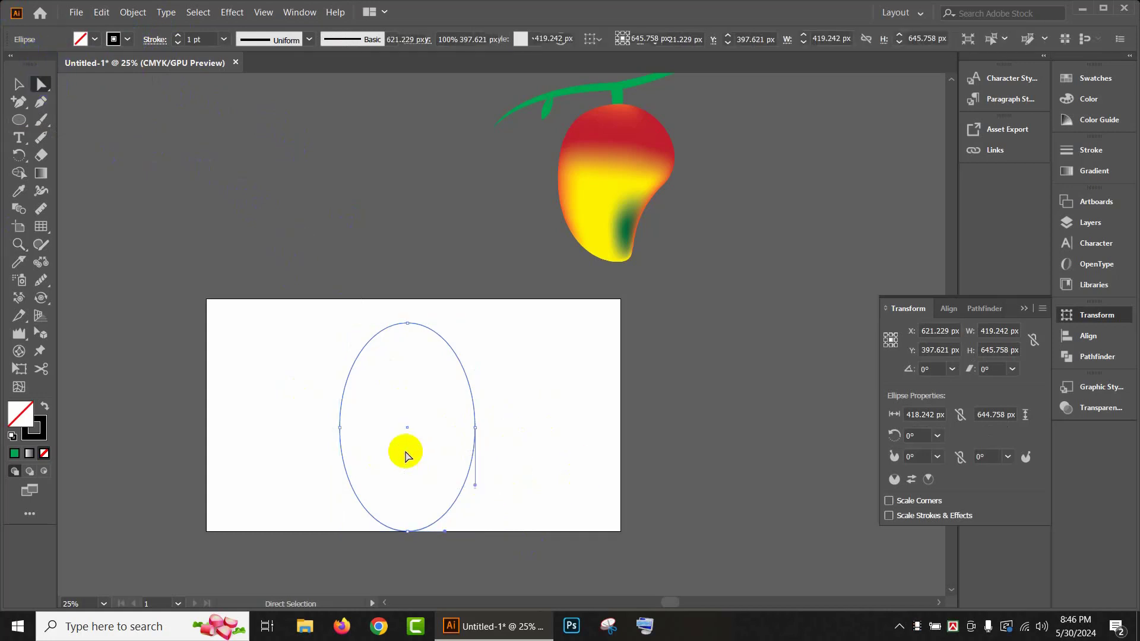
pyautogui.moveTo(474, 487); pyautogui.dragTo(412, 491)
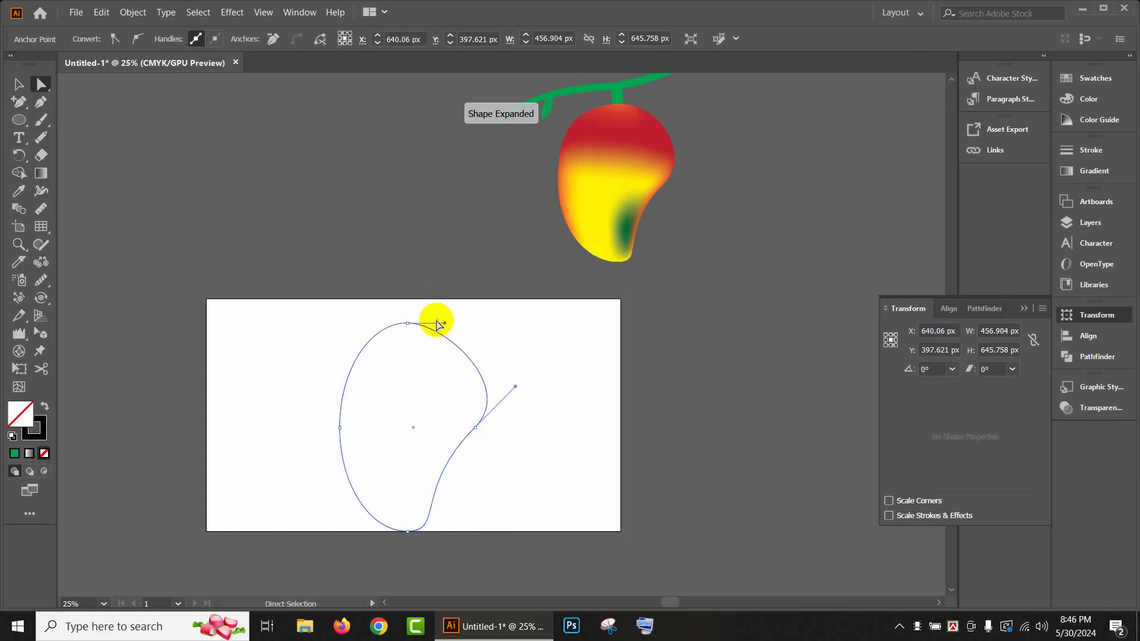
pyautogui.moveTo(445, 323); pyautogui.dragTo(450, 308)
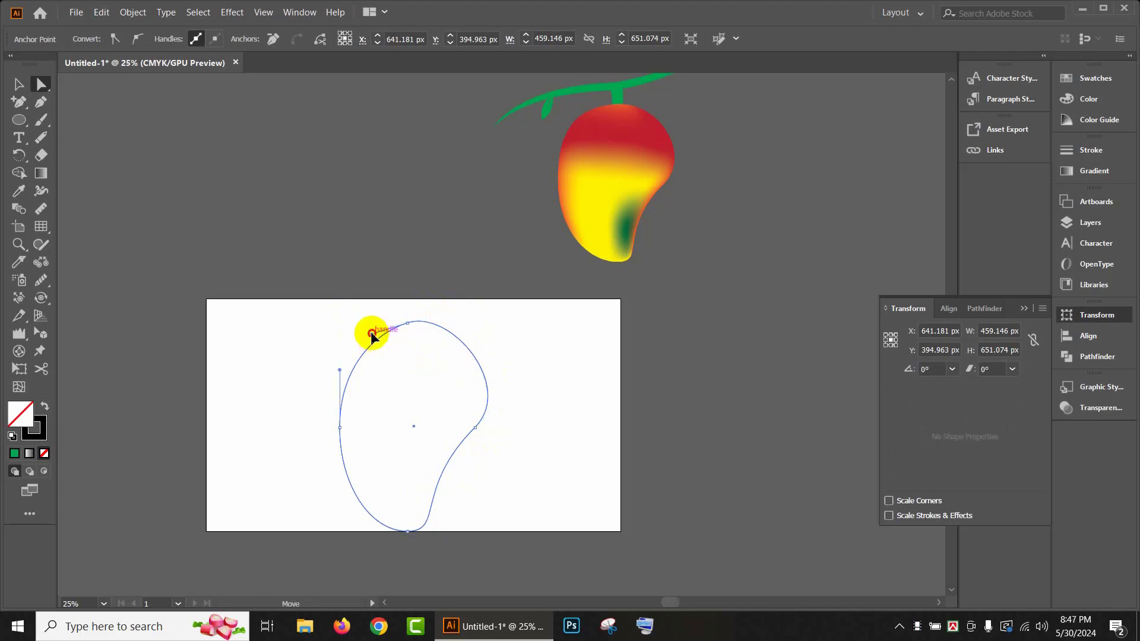
pyautogui.moveTo(372, 335); pyautogui.dragTo(364, 324)
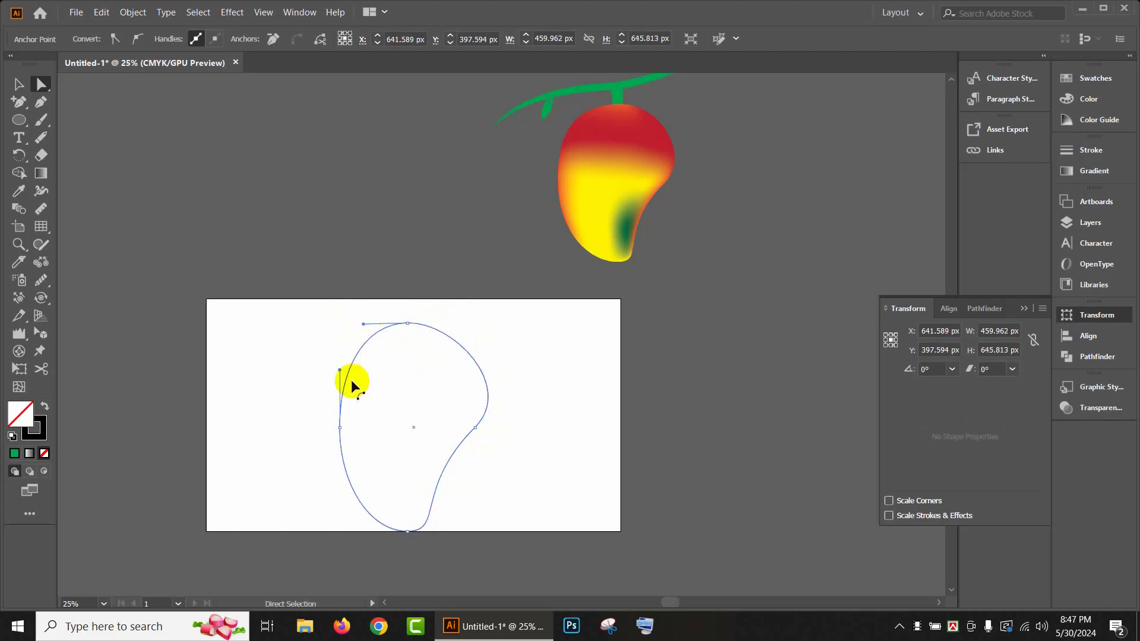
pyautogui.moveTo(340, 373); pyautogui.dragTo(334, 364)
pyautogui.moveTo(340, 427)
pyautogui.mouseDown()
pyautogui.moveTo(318, 420)
pyautogui.moveTo(318, 432)
pyautogui.mouseUp()
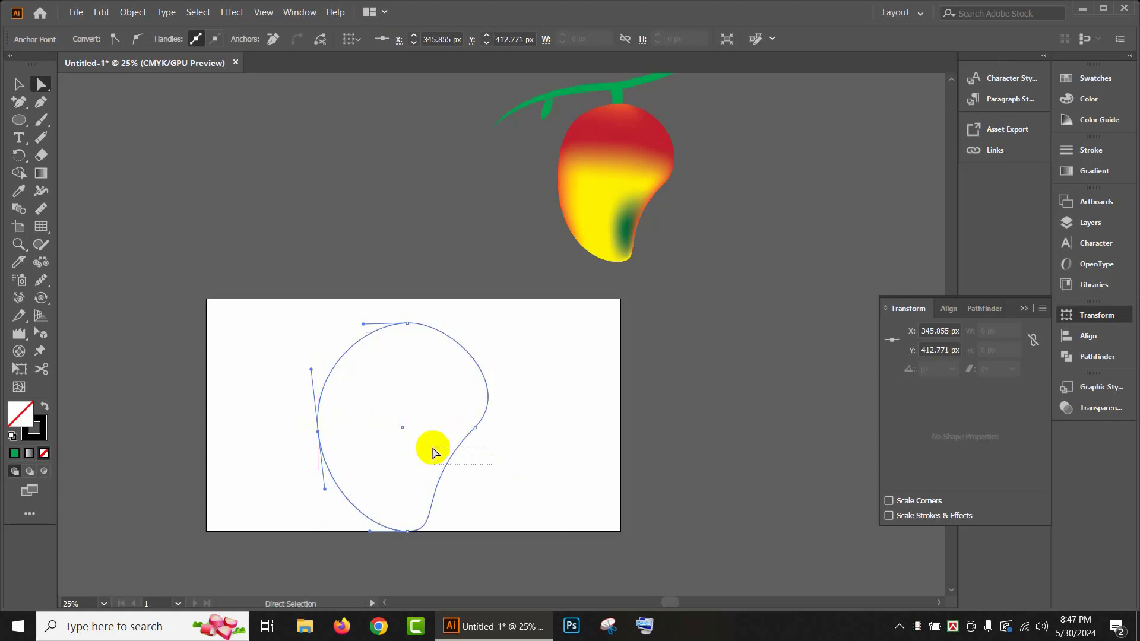
# Step: Deepen the outline's inward curve on the right, raise the top anchor to about Y 51 px, and level and lengthen its handles
pyautogui.click(443, 455)
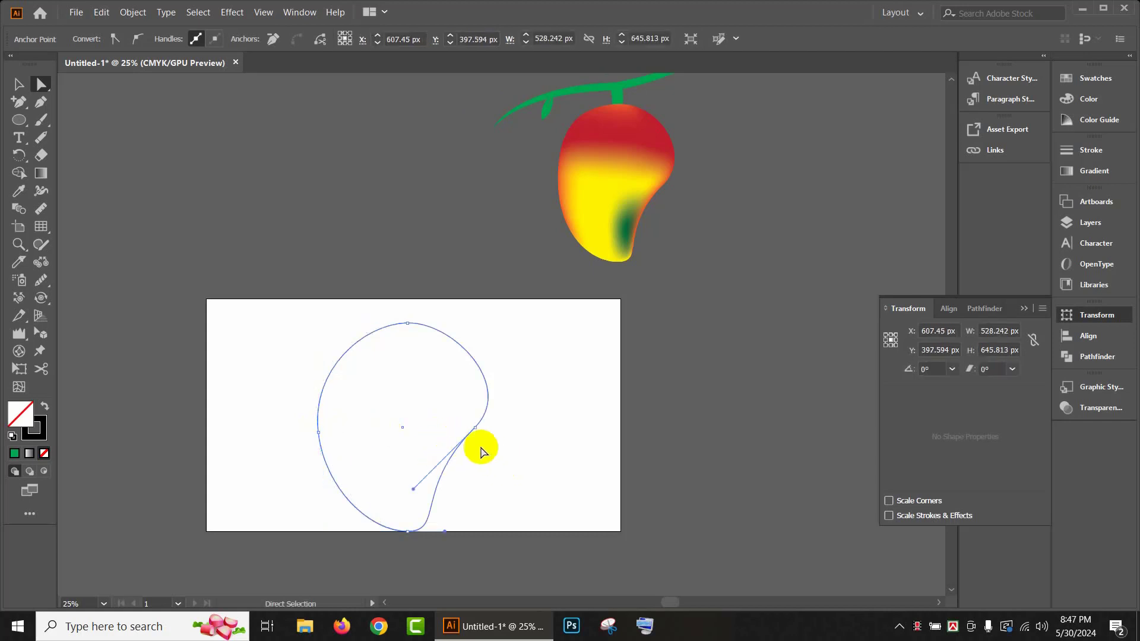
pyautogui.click(403, 484)
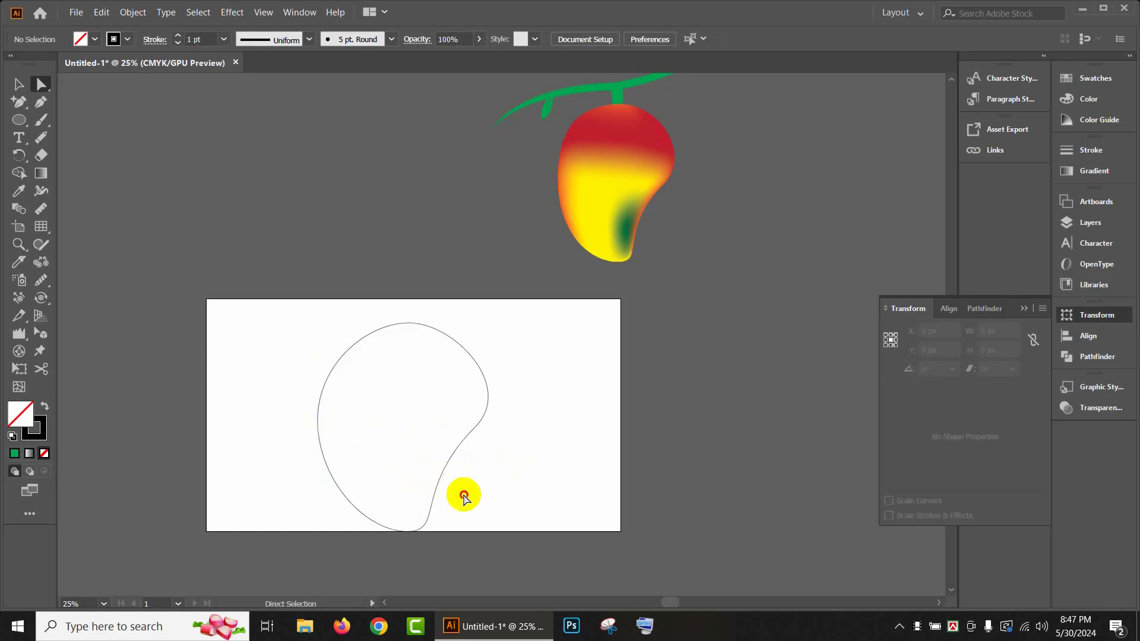
pyautogui.moveTo(438, 485); pyautogui.dragTo(404, 472)
pyautogui.click(408, 324)
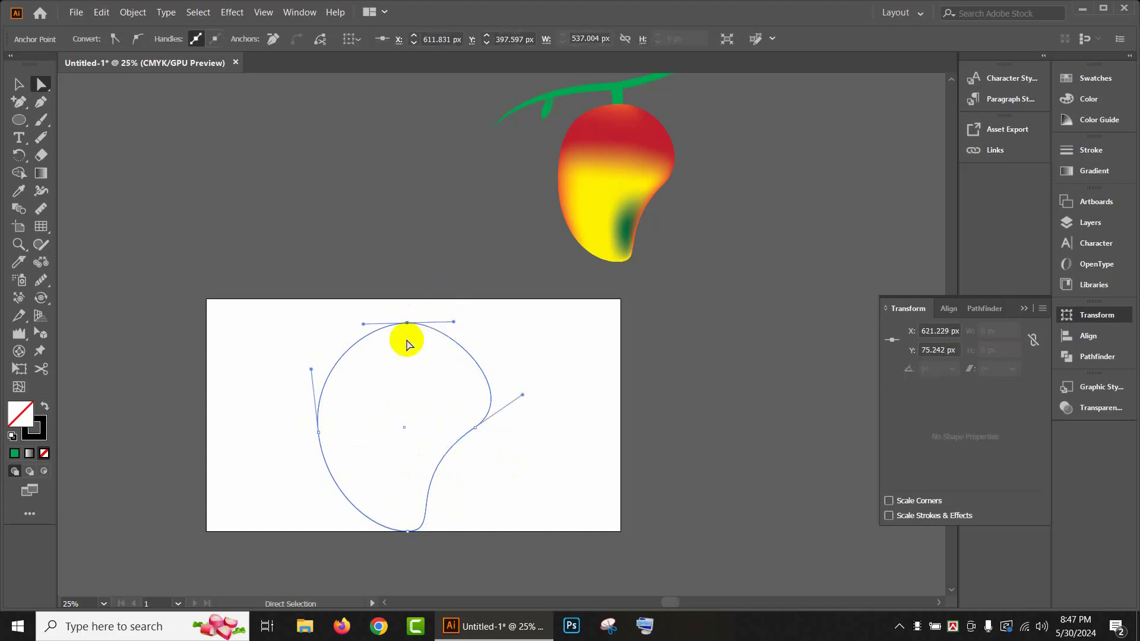
pyautogui.moveTo(407, 323); pyautogui.dragTo(469, 308)
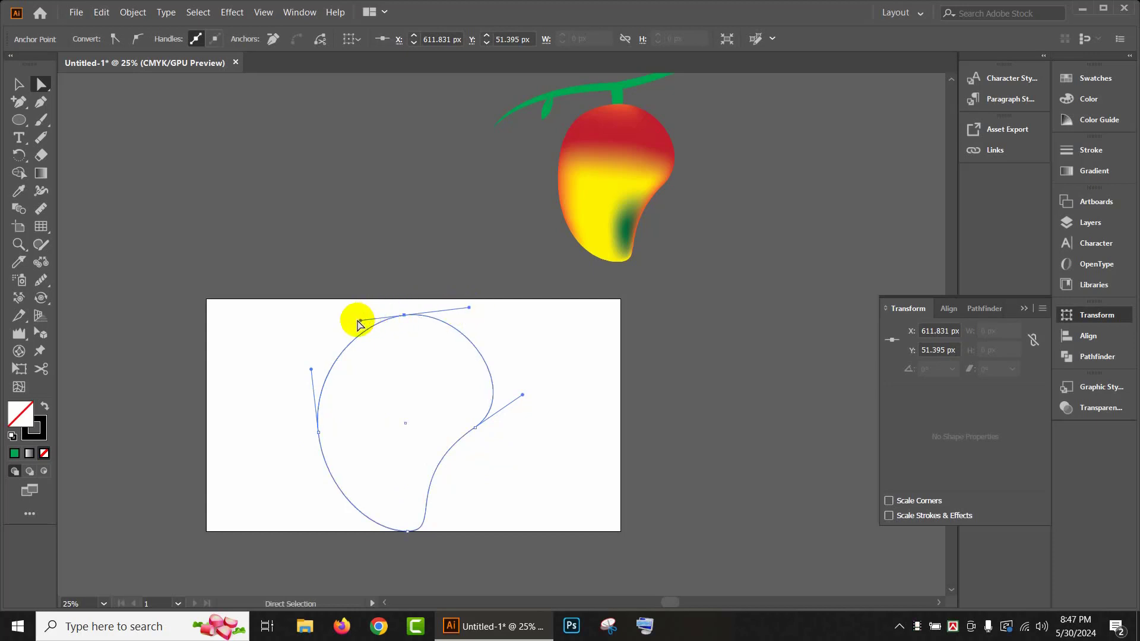
pyautogui.moveTo(355, 314); pyautogui.dragTo(501, 544)
# Step: Fill the mango outline with solid yellow and leave it without a stroke
pyautogui.click(567, 375)
pyautogui.scroll(1, 570, 482)
pyautogui.scroll(-2, 491, 507)
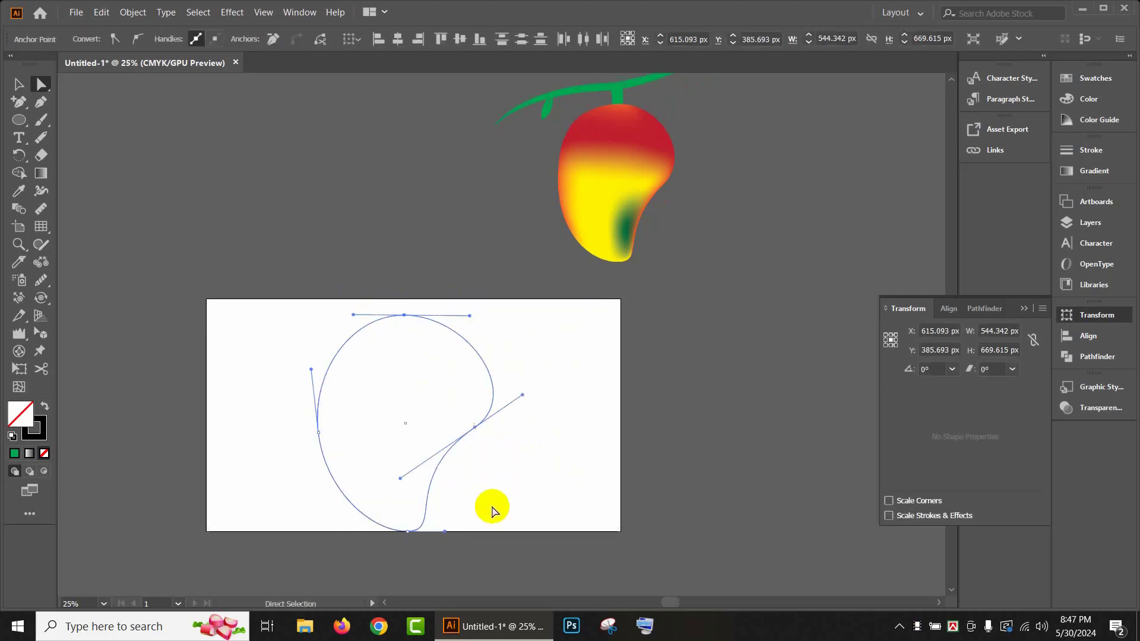
pyautogui.click(46, 411)
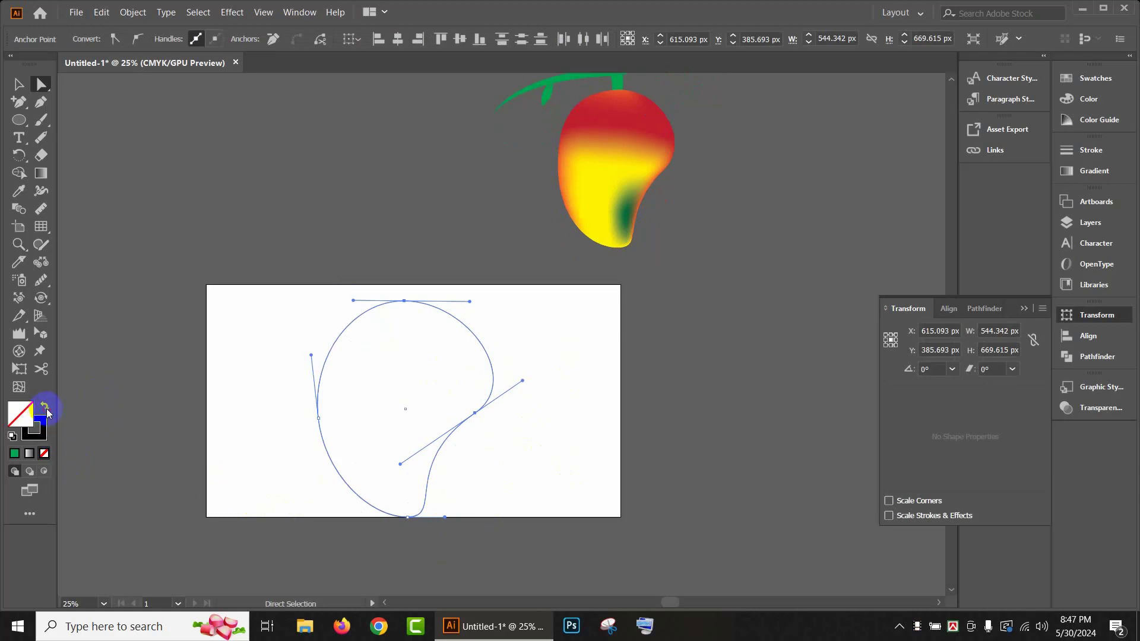
pyautogui.click(46, 411)
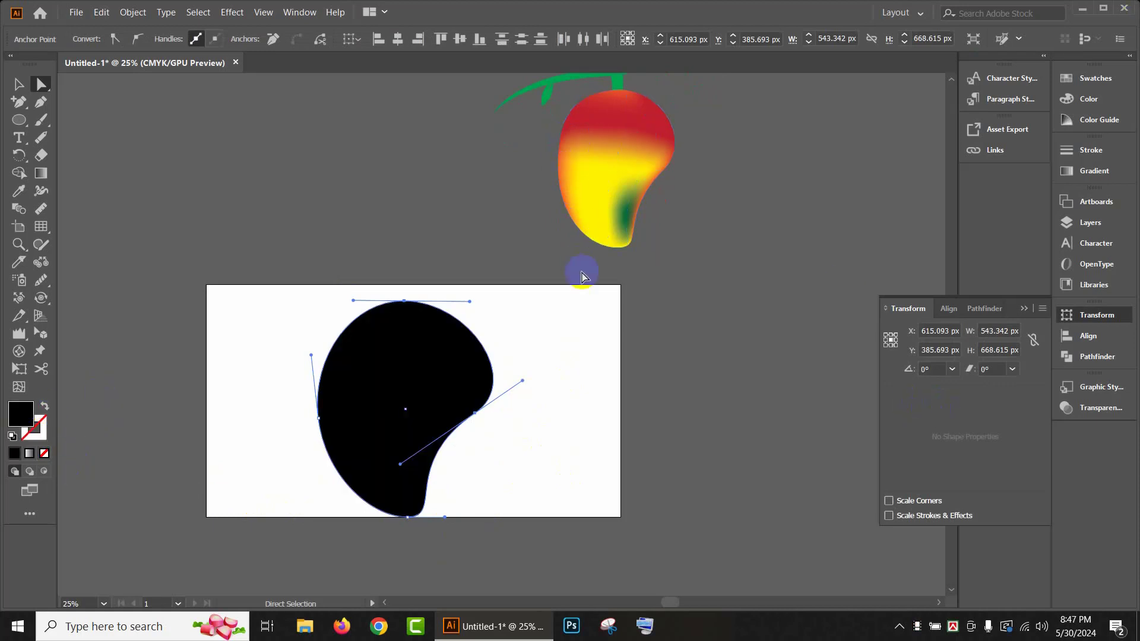
pyautogui.click(1090, 78)
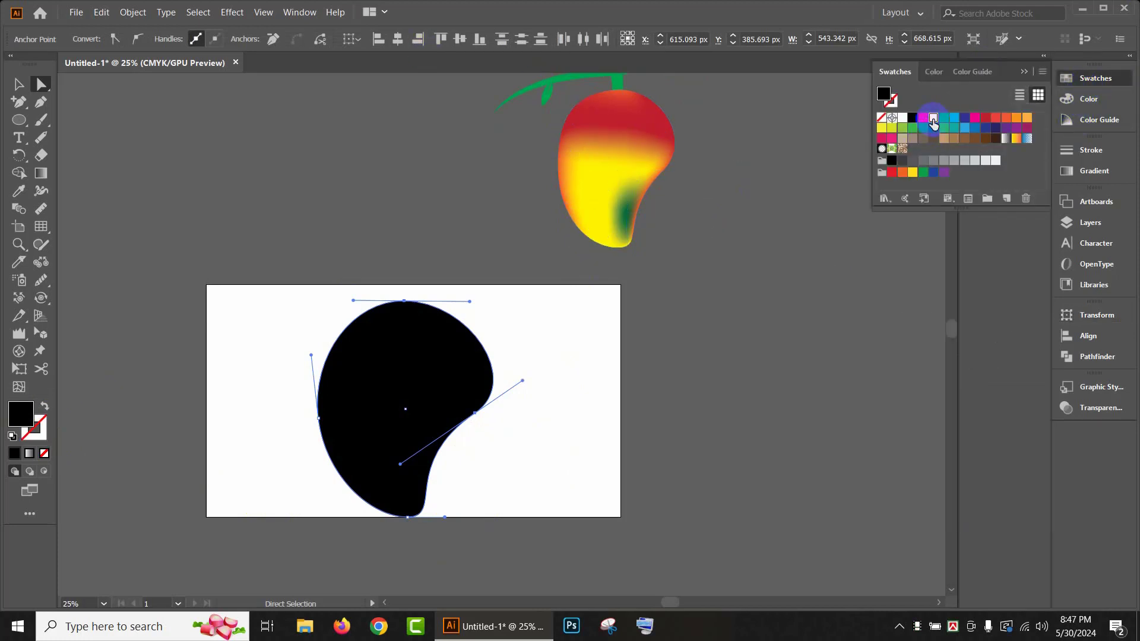
pyautogui.click(934, 119)
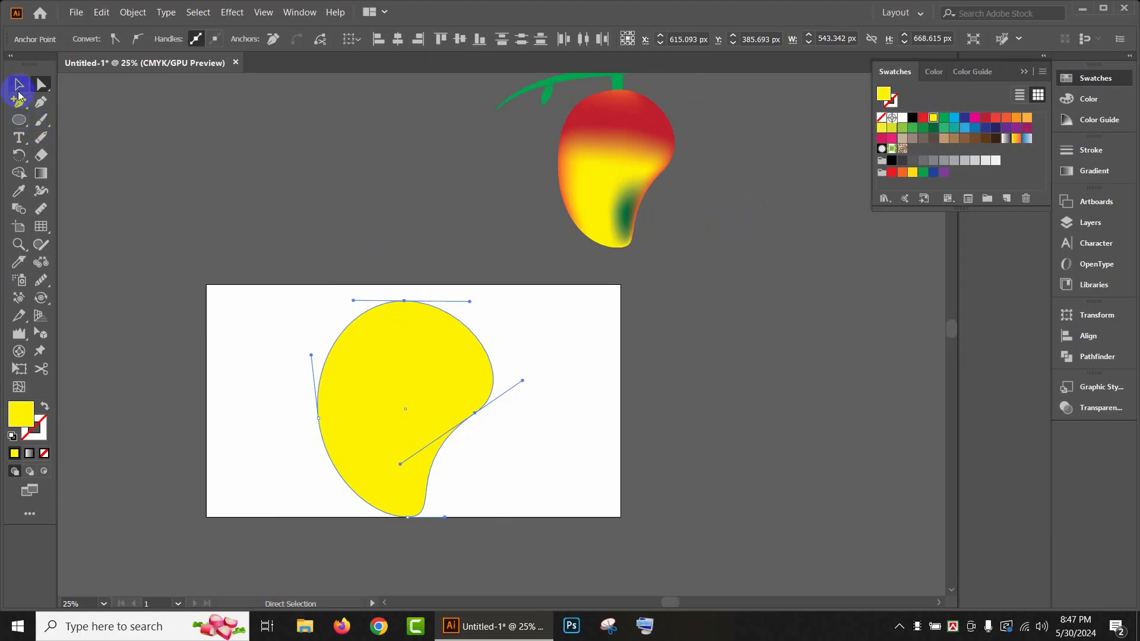
# Step: Add gradient mesh points to the mango at its center, above the center, and to the right and left along the middle line
pyautogui.click(18, 85)
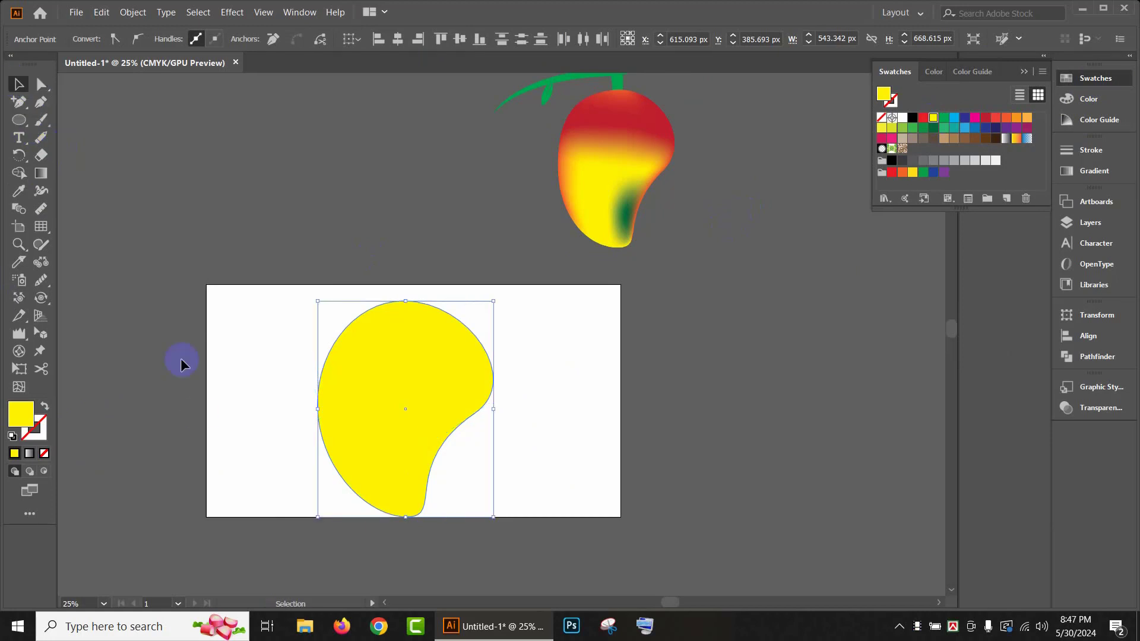
pyautogui.click(19, 388)
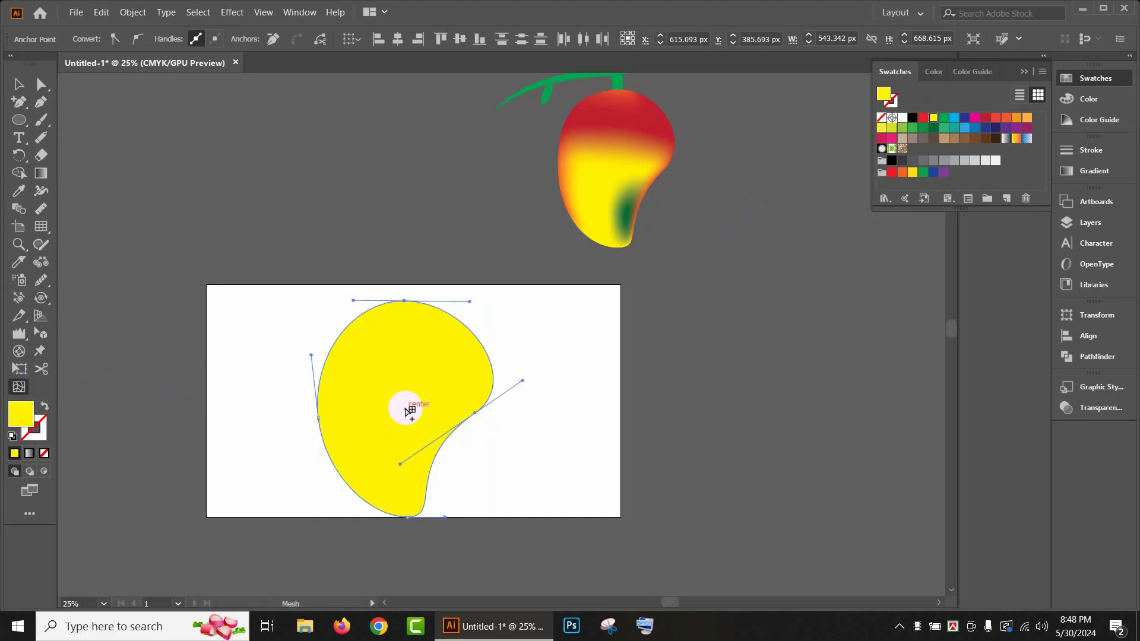
pyautogui.click(407, 409)
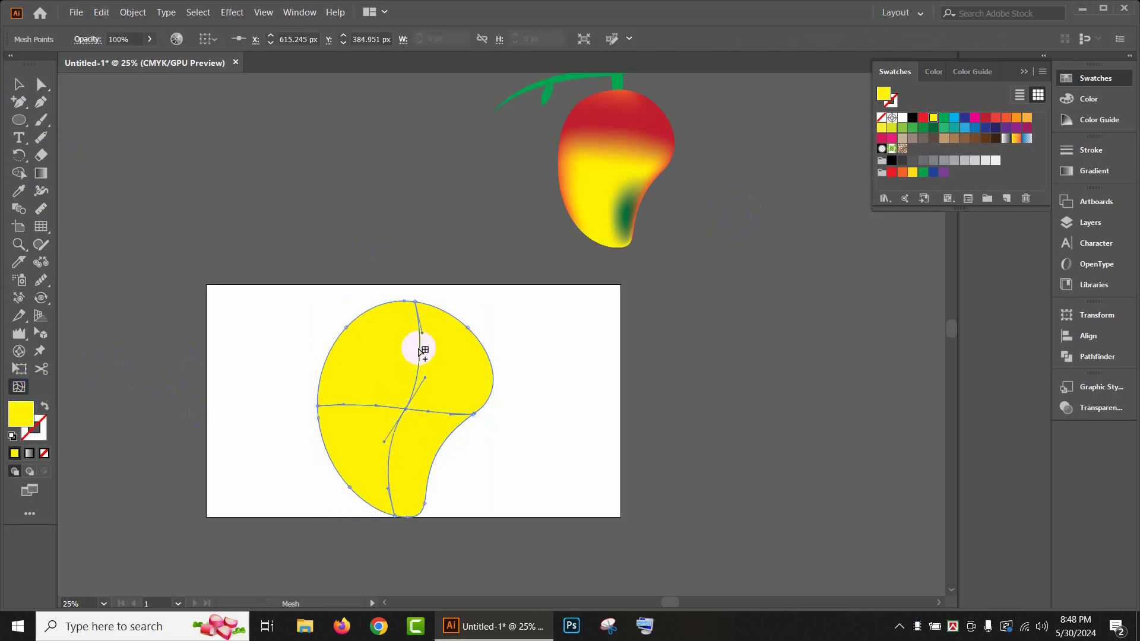
pyautogui.click(420, 348)
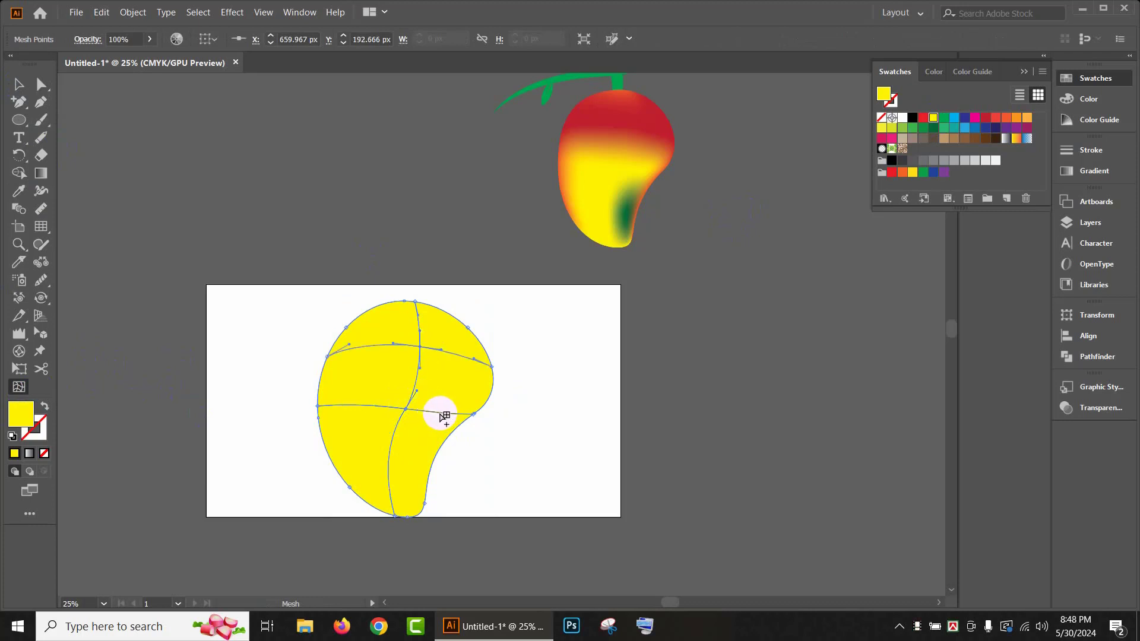
pyautogui.click(439, 413)
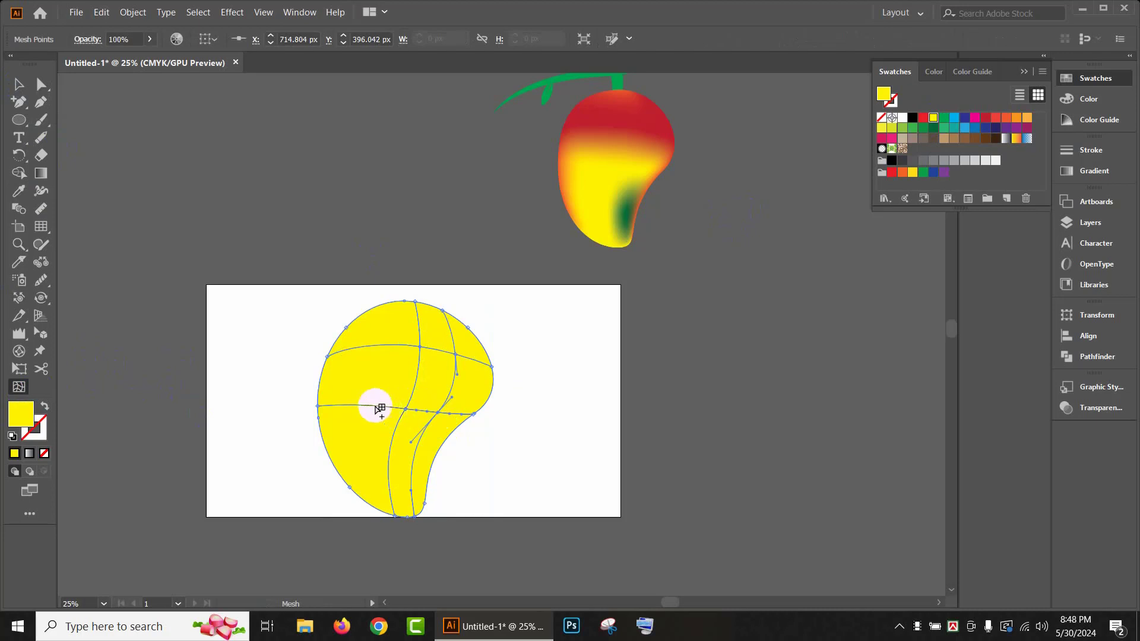
pyautogui.click(355, 407)
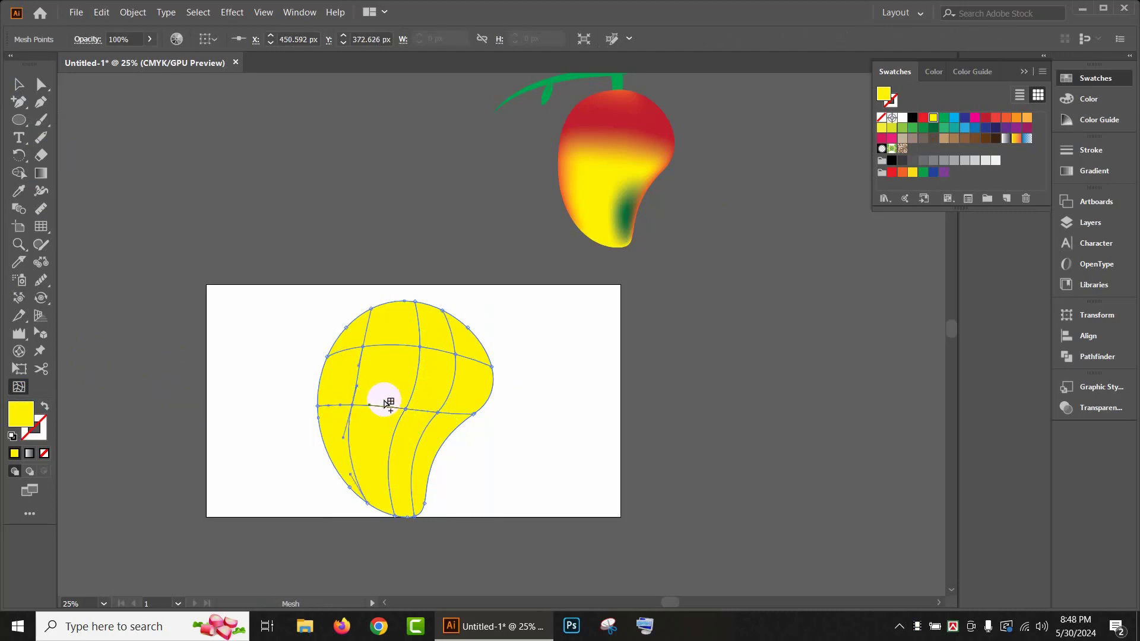
# Step: Select the mesh points along the mango's whole outline with the Lasso tool and color them dark red
pyautogui.scroll(-2, 255, 297)
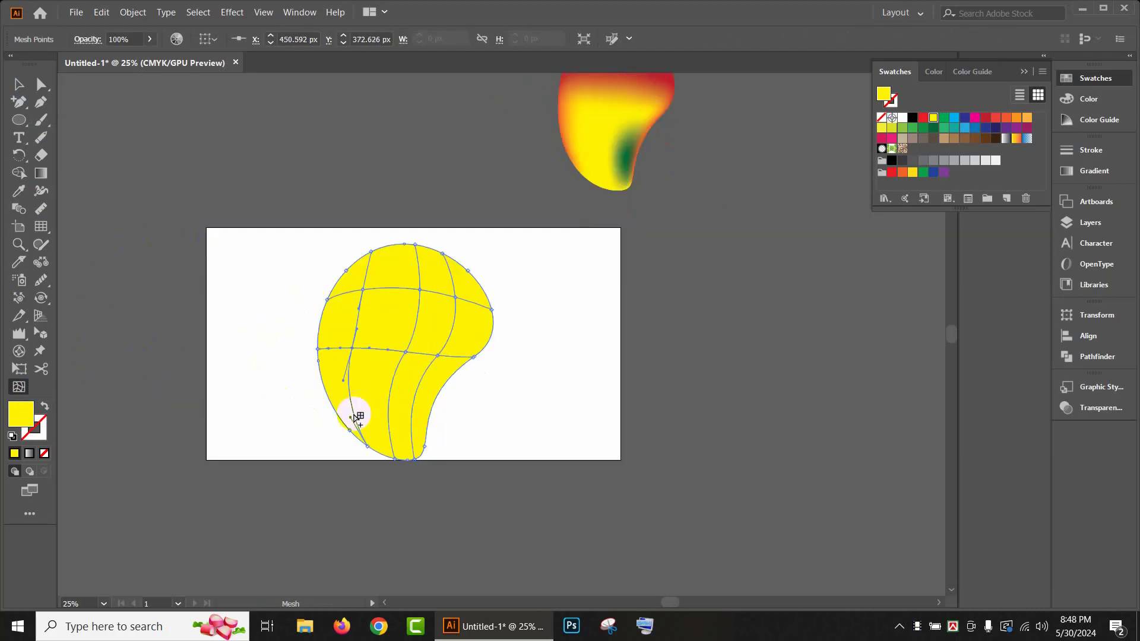
pyautogui.scroll(-1, 366, 420)
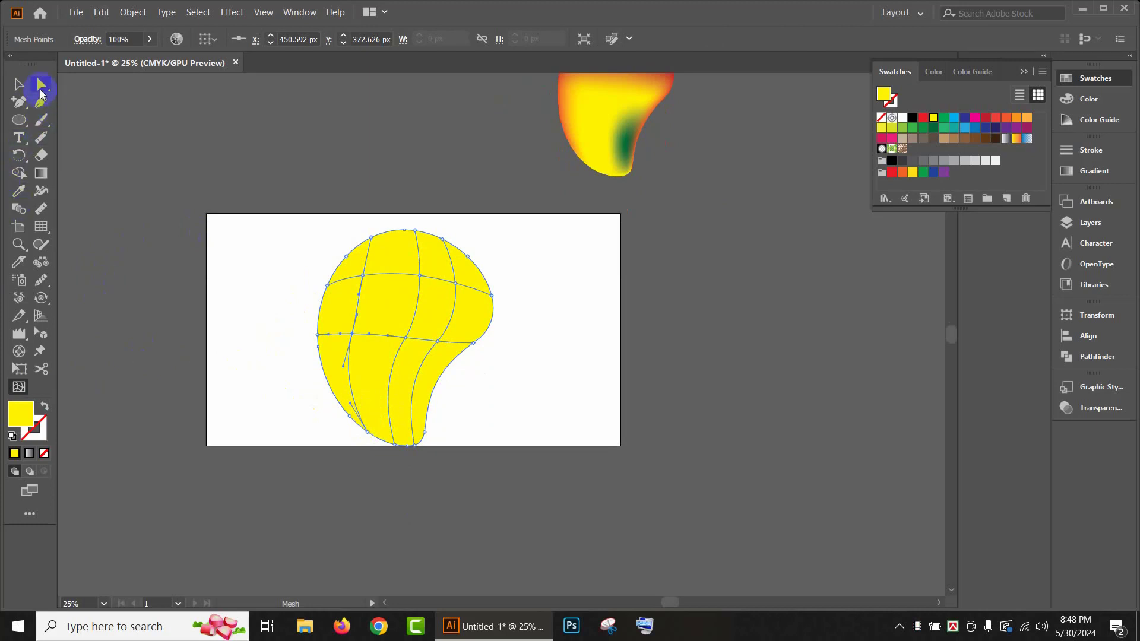
pyautogui.moveTo(40, 93); pyautogui.dragTo(97, 117)
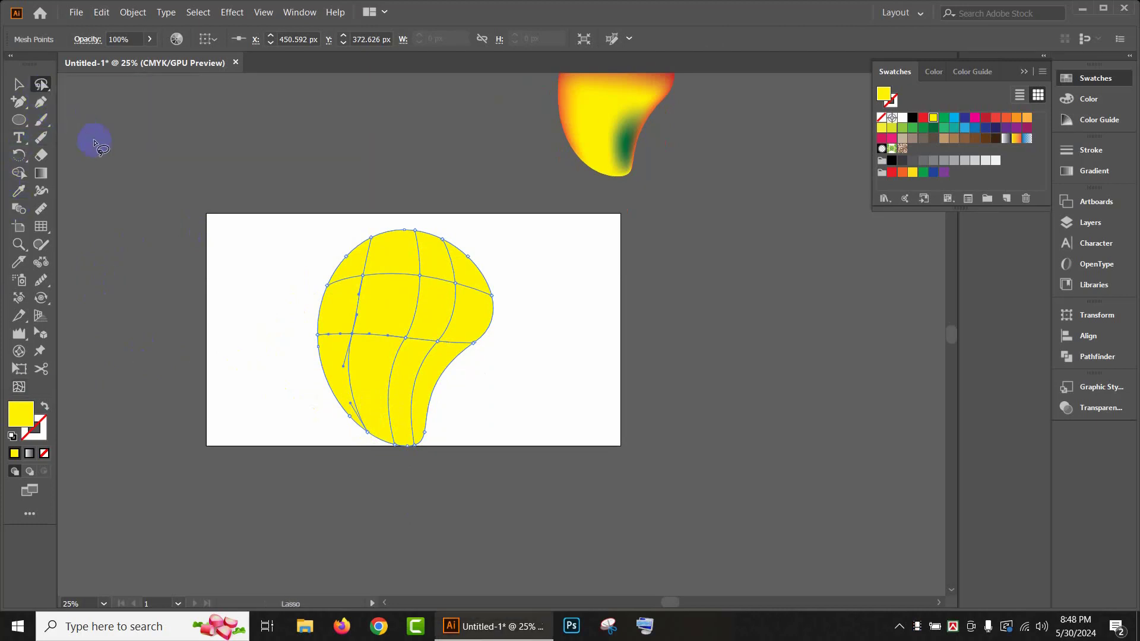
pyautogui.moveTo(316, 366)
pyautogui.mouseDown()
pyautogui.moveTo(333, 274)
pyautogui.moveTo(374, 241)
pyautogui.moveTo(431, 238)
pyautogui.moveTo(482, 282)
pyautogui.moveTo(488, 322)
pyautogui.moveTo(430, 381)
pyautogui.moveTo(421, 441)
pyautogui.moveTo(354, 423)
pyautogui.moveTo(355, 435)
pyautogui.moveTo(401, 459)
pyautogui.moveTo(524, 446)
pyautogui.moveTo(541, 293)
pyautogui.moveTo(510, 226)
pyautogui.moveTo(363, 168)
pyautogui.moveTo(295, 214)
pyautogui.moveTo(273, 333)
pyautogui.moveTo(313, 370)
pyautogui.mouseUp()
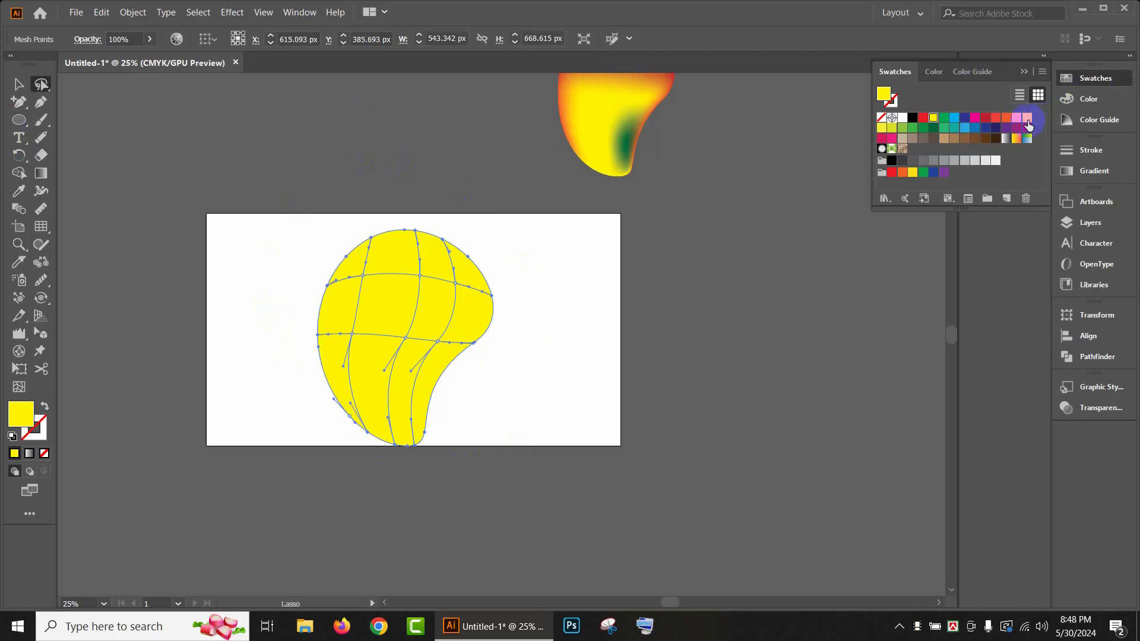
pyautogui.click(988, 120)
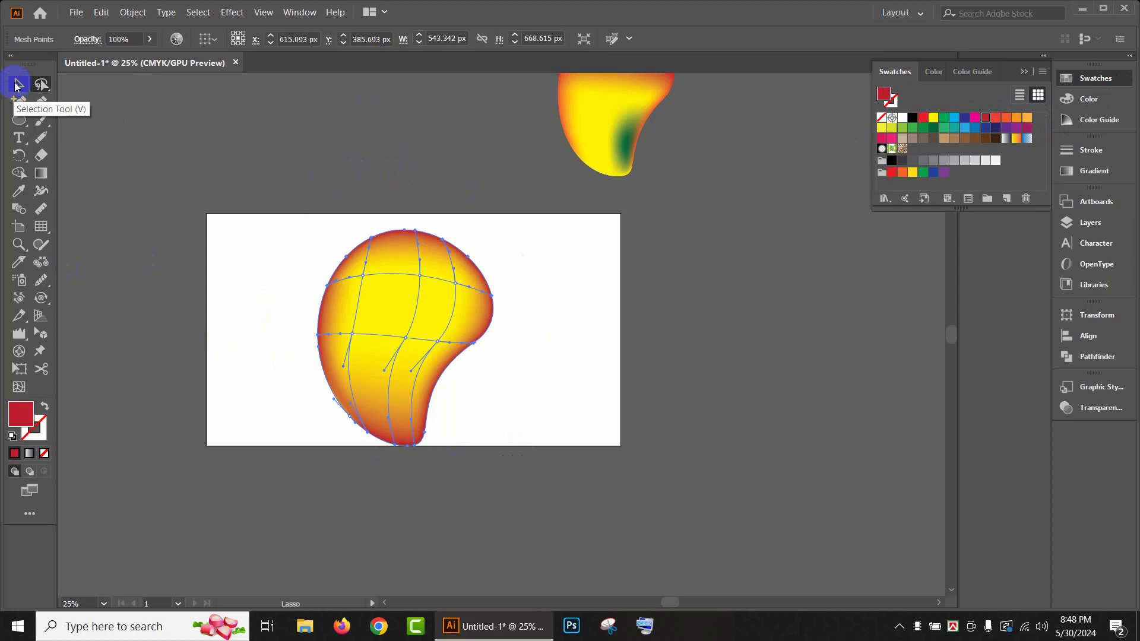
pyautogui.click(16, 86)
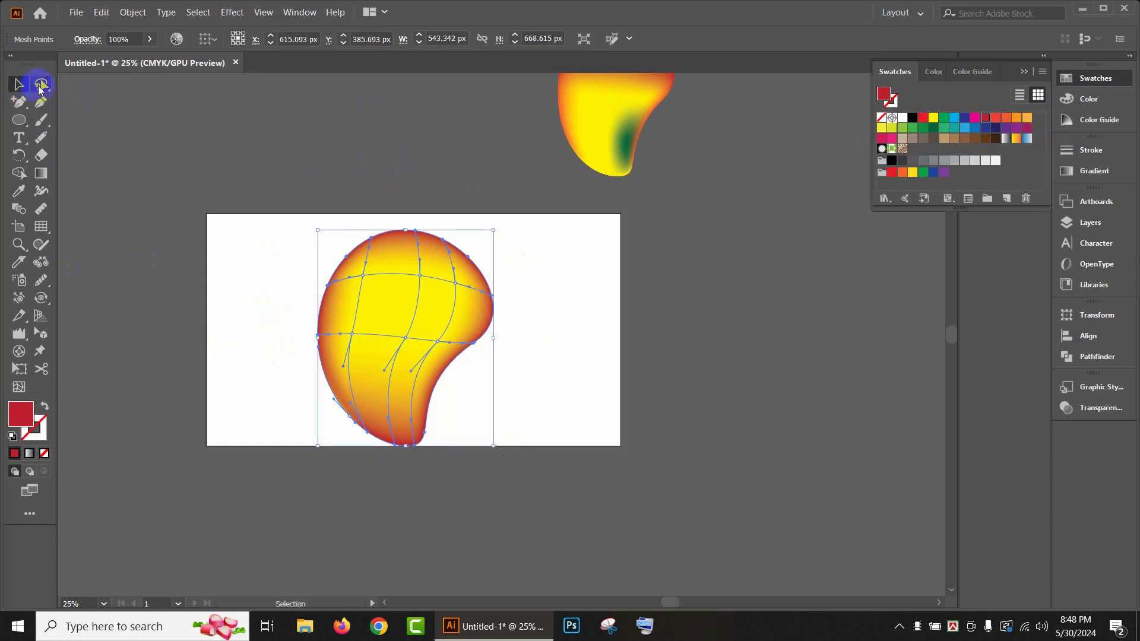
# Step: Lasso the mesh points across the upper part of the mango and color them bright red
pyautogui.click(41, 86)
pyautogui.moveTo(380, 203)
pyautogui.mouseDown()
pyautogui.moveTo(515, 277)
pyautogui.moveTo(495, 294)
pyautogui.moveTo(308, 272)
pyautogui.moveTo(334, 213)
pyautogui.moveTo(394, 209)
pyautogui.mouseUp()
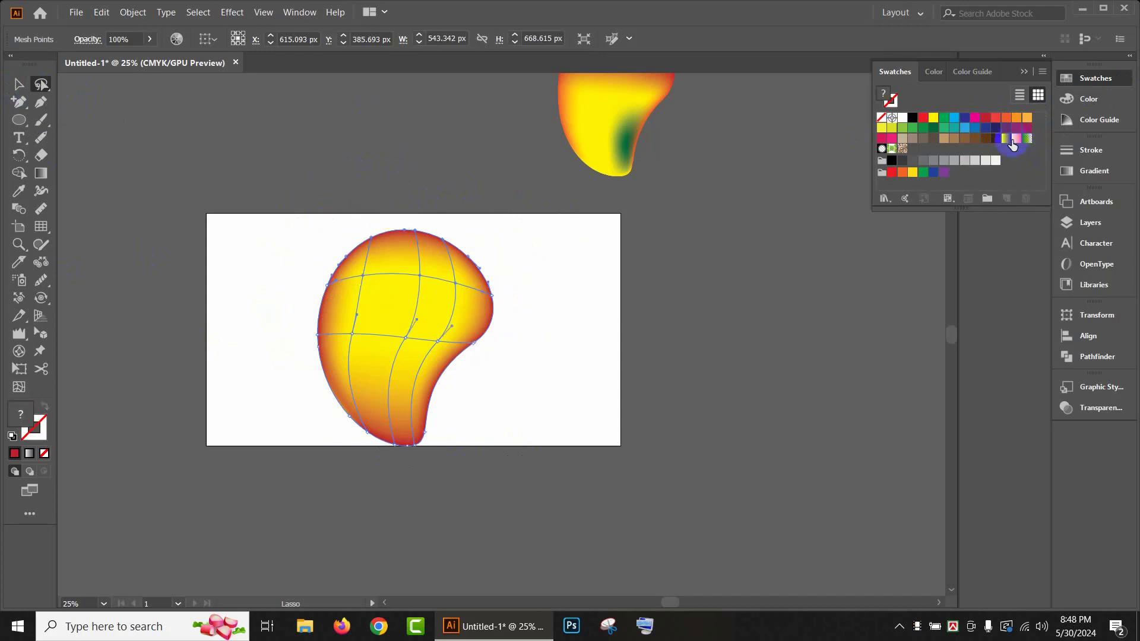
pyautogui.click(995, 122)
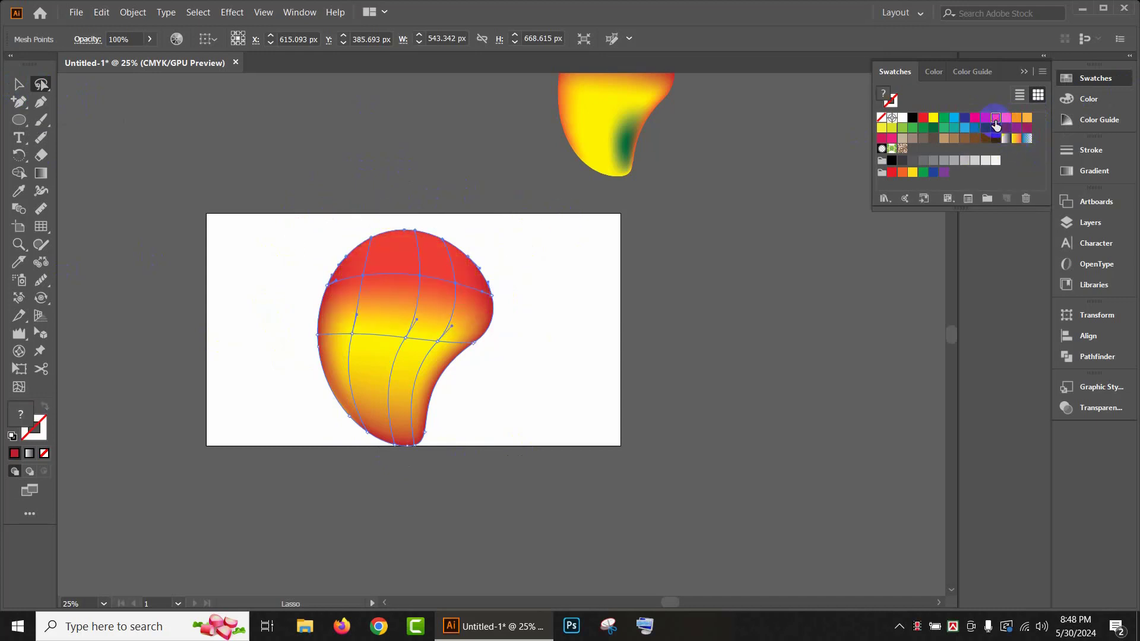
pyautogui.click(927, 122)
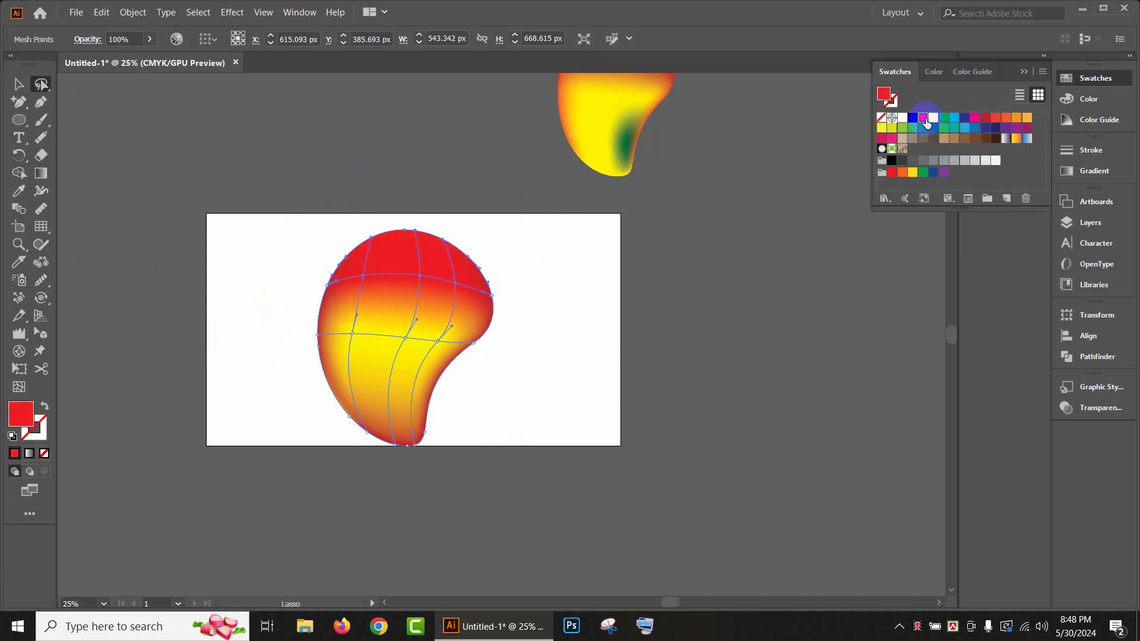
pyautogui.click(15, 88)
pyautogui.click(41, 84)
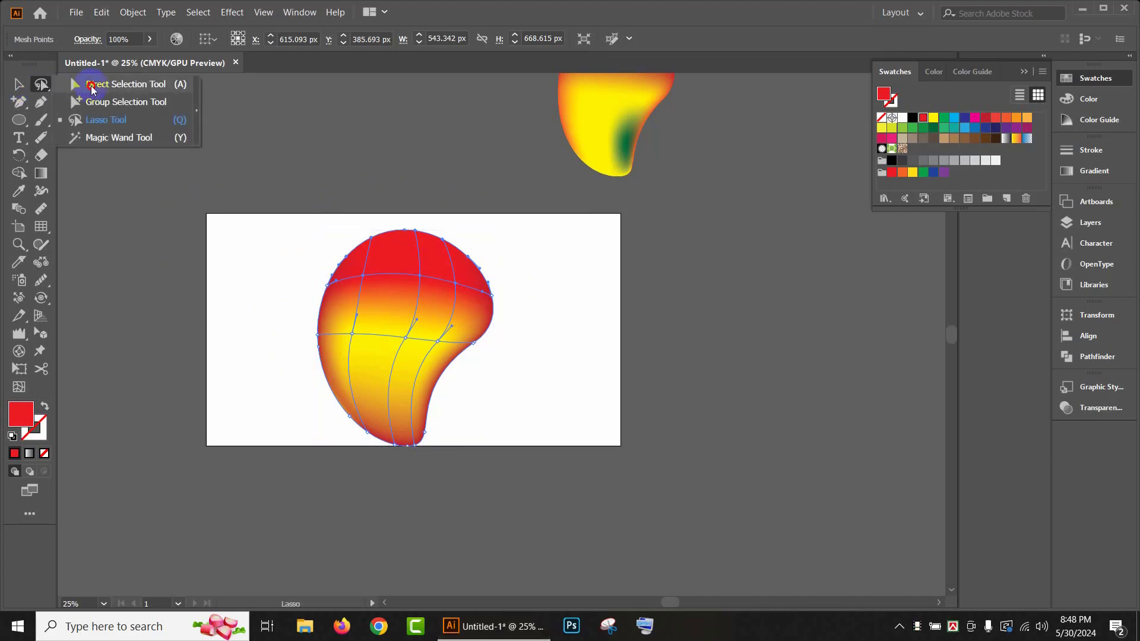
pyautogui.click(93, 87)
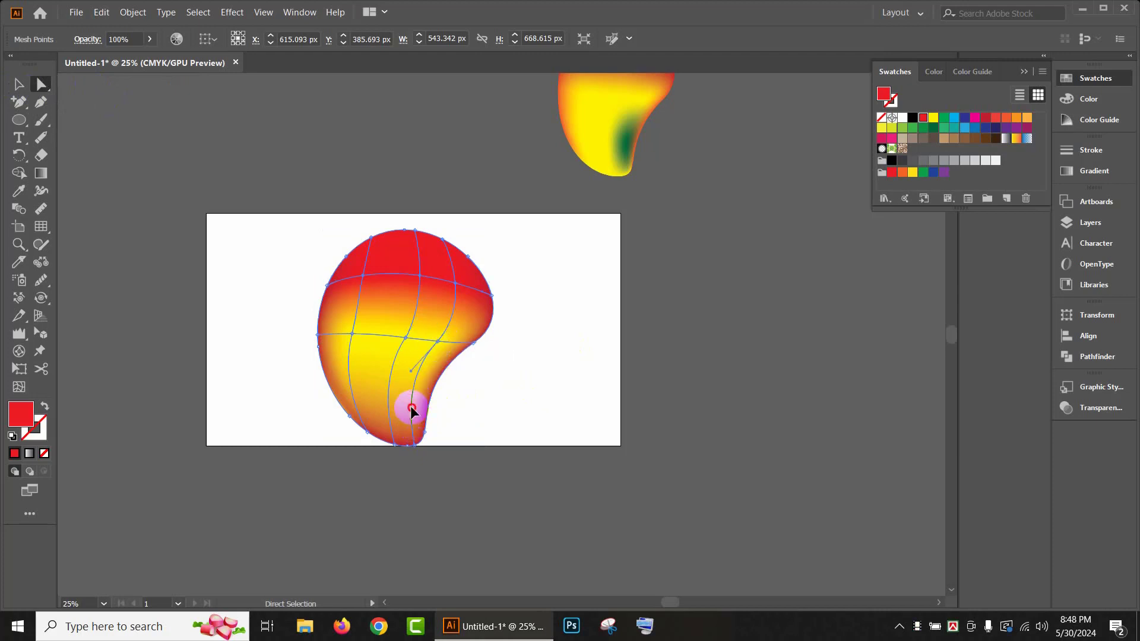
pyautogui.click(411, 409)
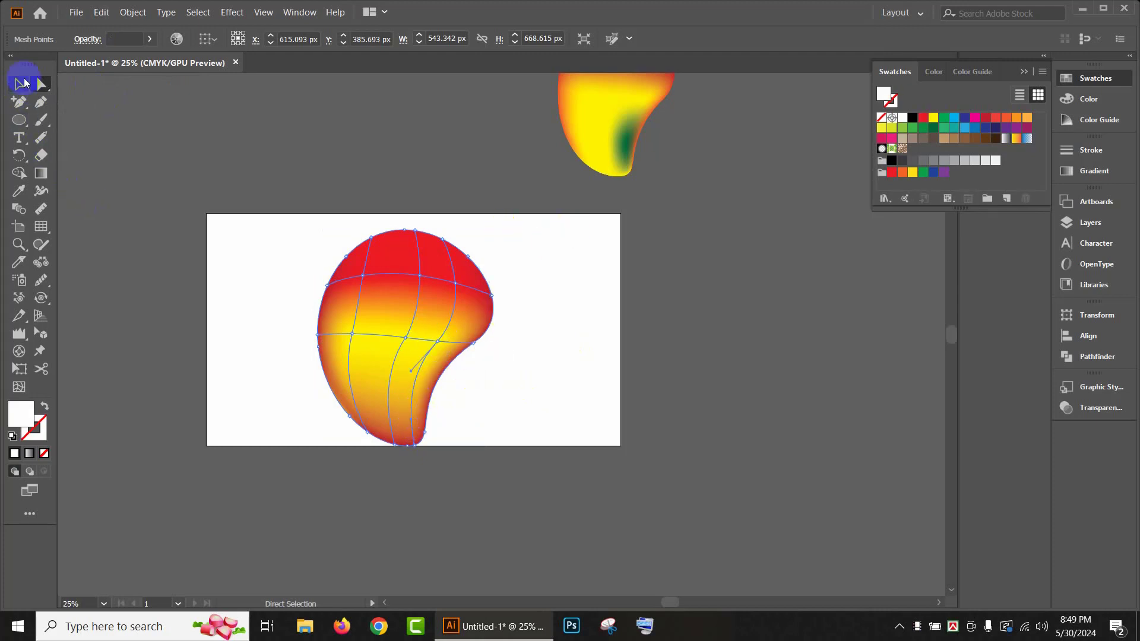
# Step: Add a mesh row across the mango's lower half and color its center and left mesh points yellow
pyautogui.click(23, 83)
pyautogui.click(357, 323)
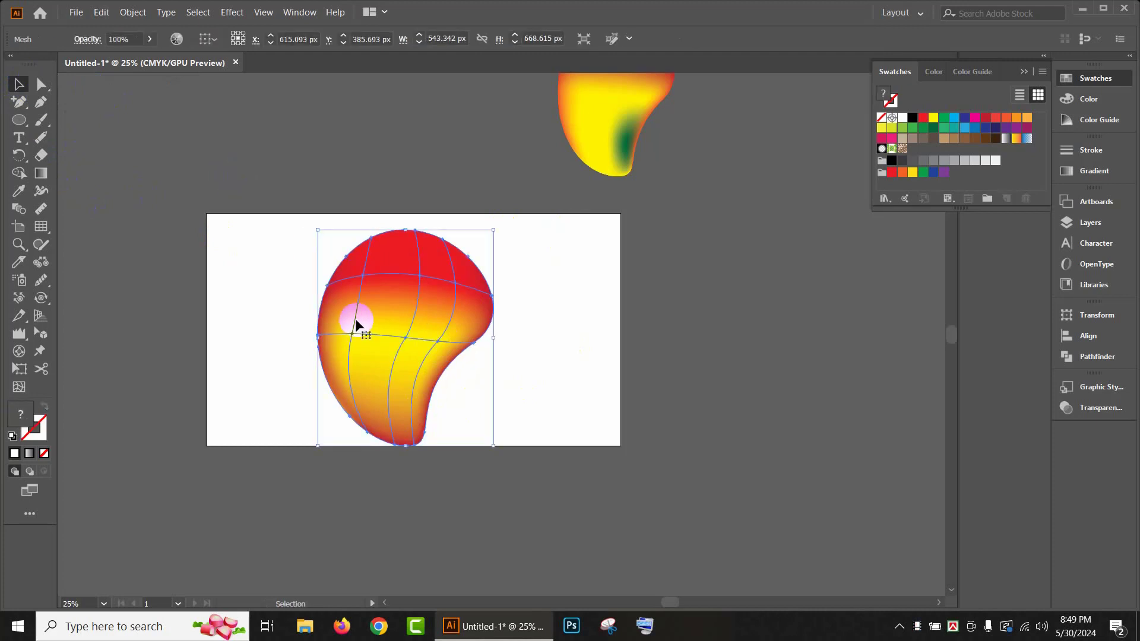
pyautogui.click(19, 387)
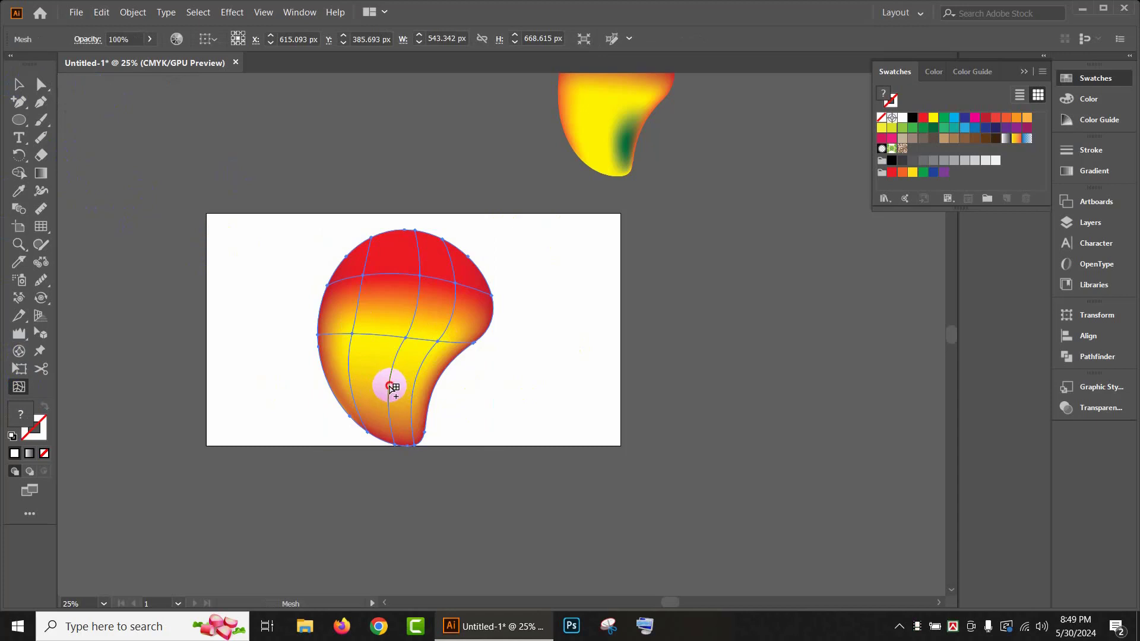
pyautogui.click(389, 387)
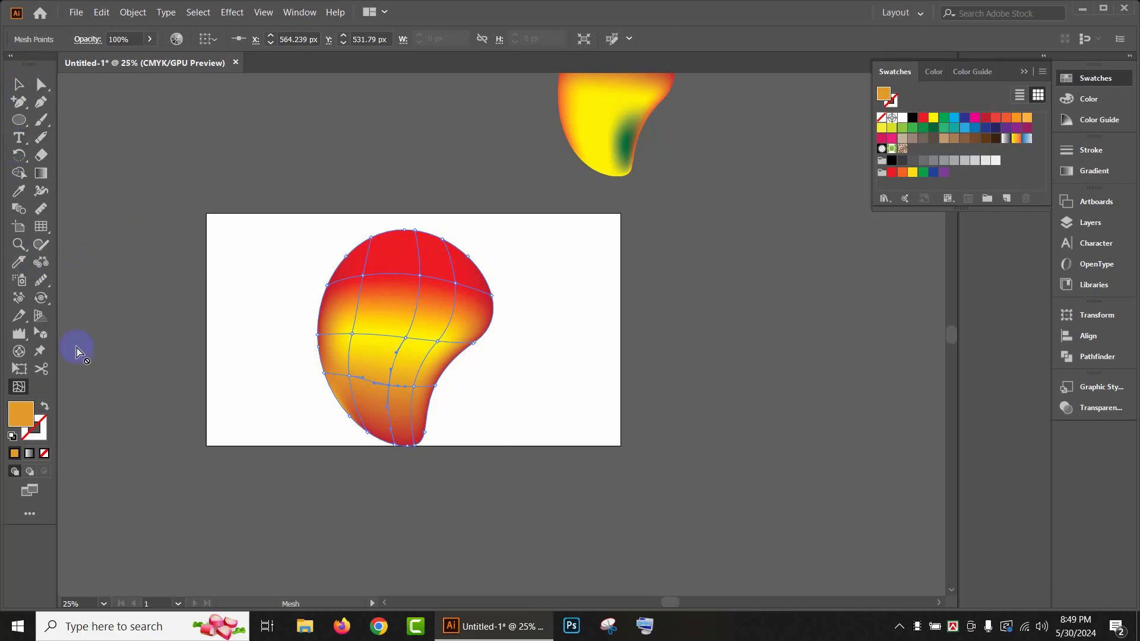
pyautogui.click(931, 119)
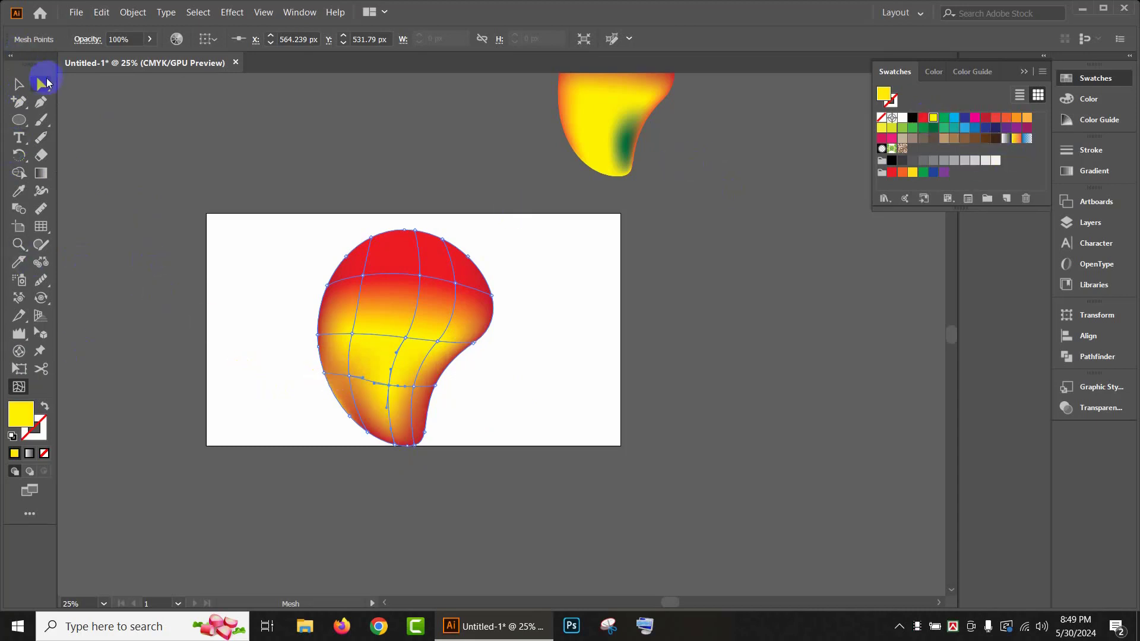
pyautogui.press('a')
pyautogui.click(349, 377)
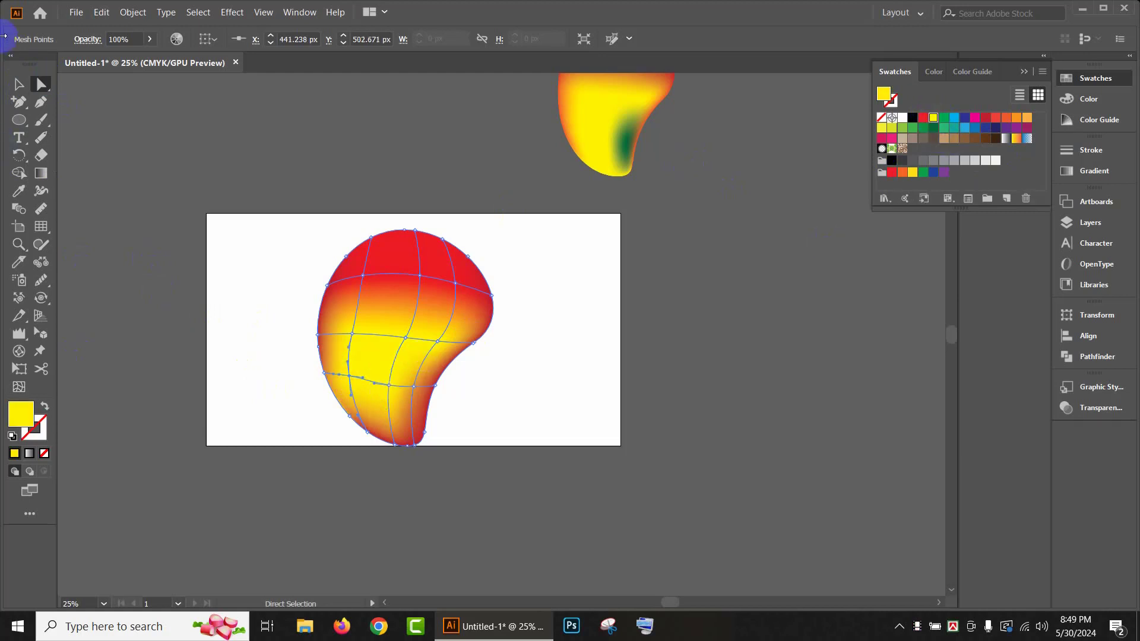
pyautogui.click(19, 83)
# Step: Select the mesh patch at the mango's lower right, inside the inward curve, and color it green
pyautogui.click(41, 84)
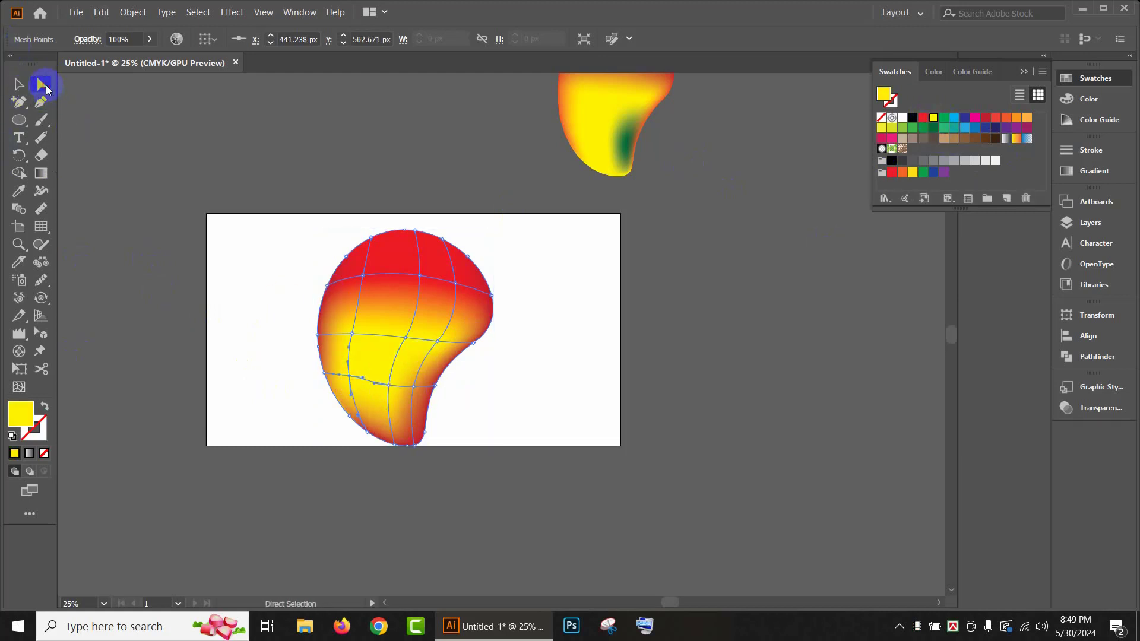
pyautogui.click(419, 398)
pyautogui.click(416, 391)
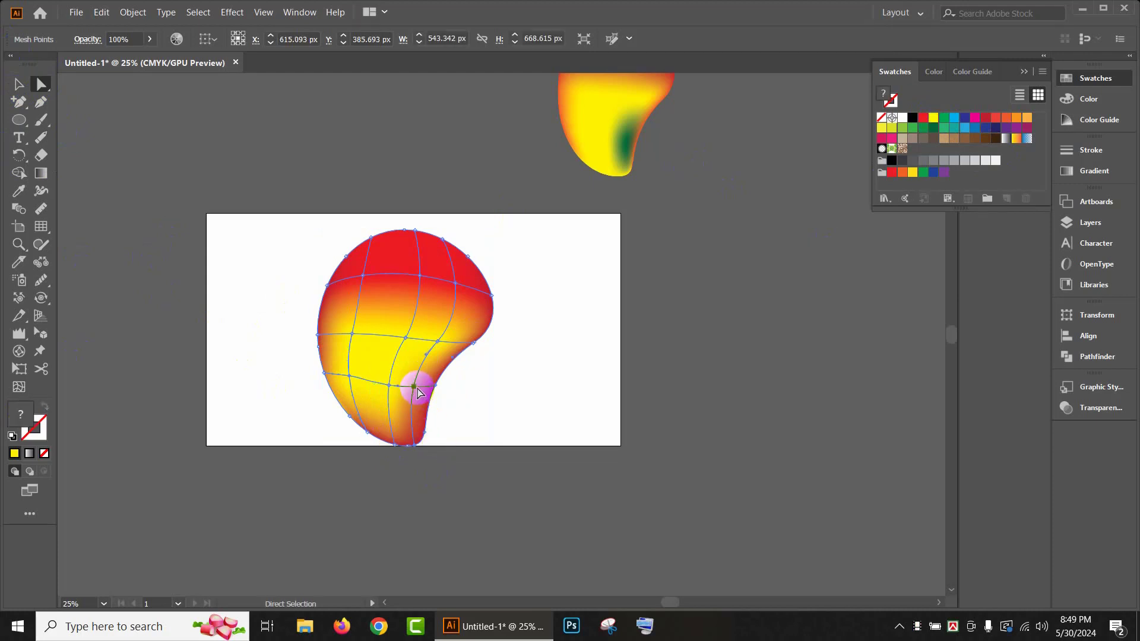
pyautogui.click(944, 119)
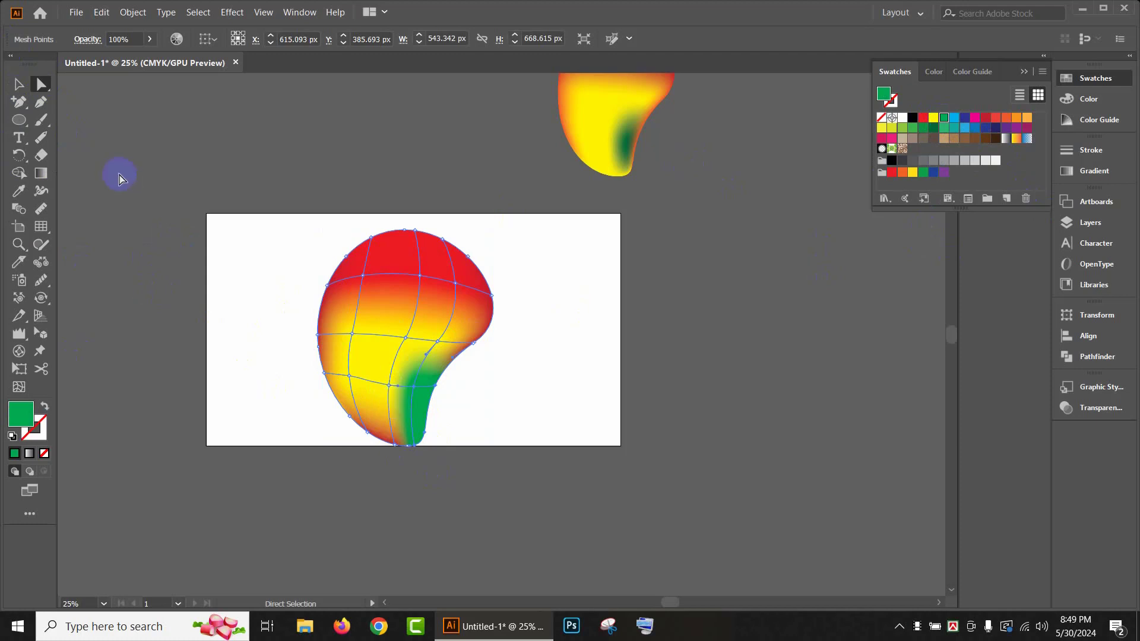
pyautogui.click(18, 84)
pyautogui.click(629, 425)
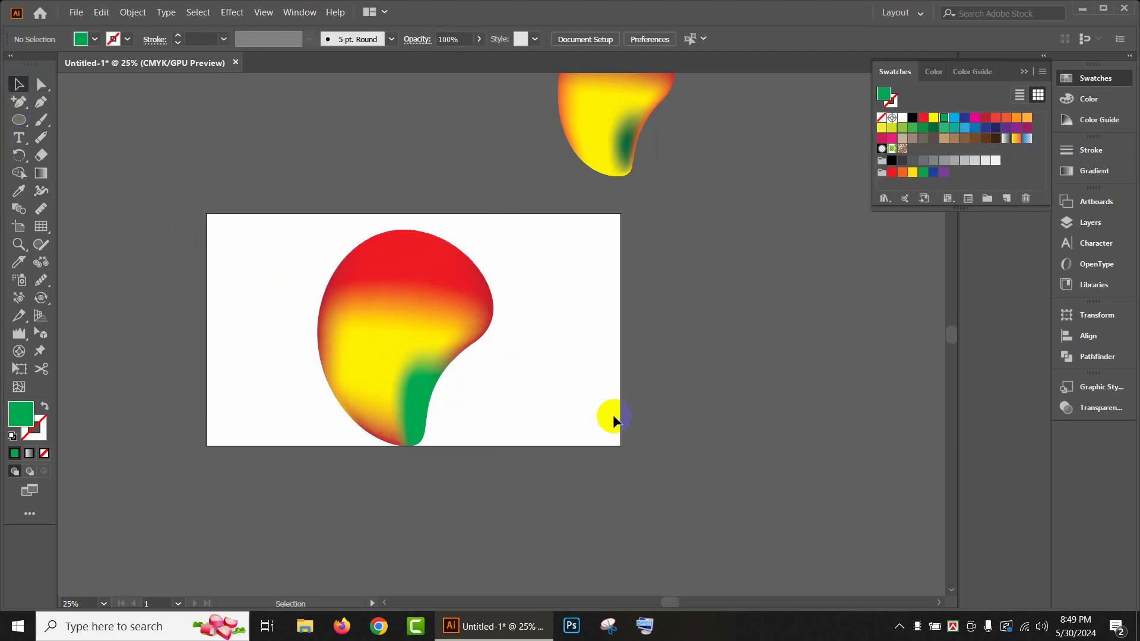
# Step: Add another mesh row across the mango near its tip, passing through the green area
pyautogui.scroll(2, 462, 394)
pyautogui.click(418, 466)
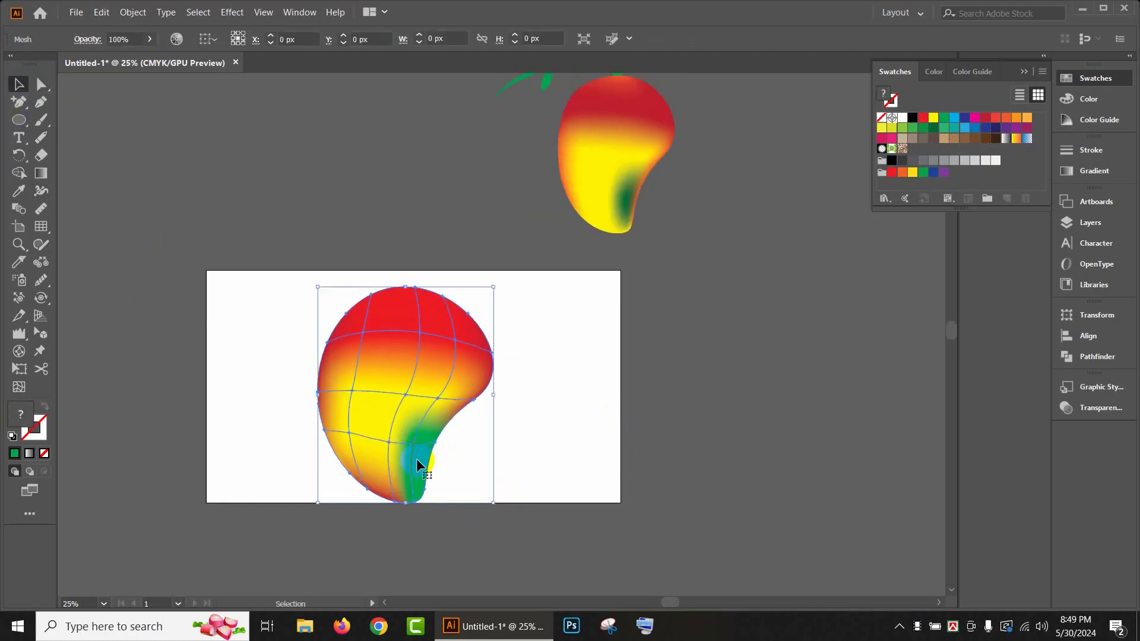
pyautogui.click(19, 387)
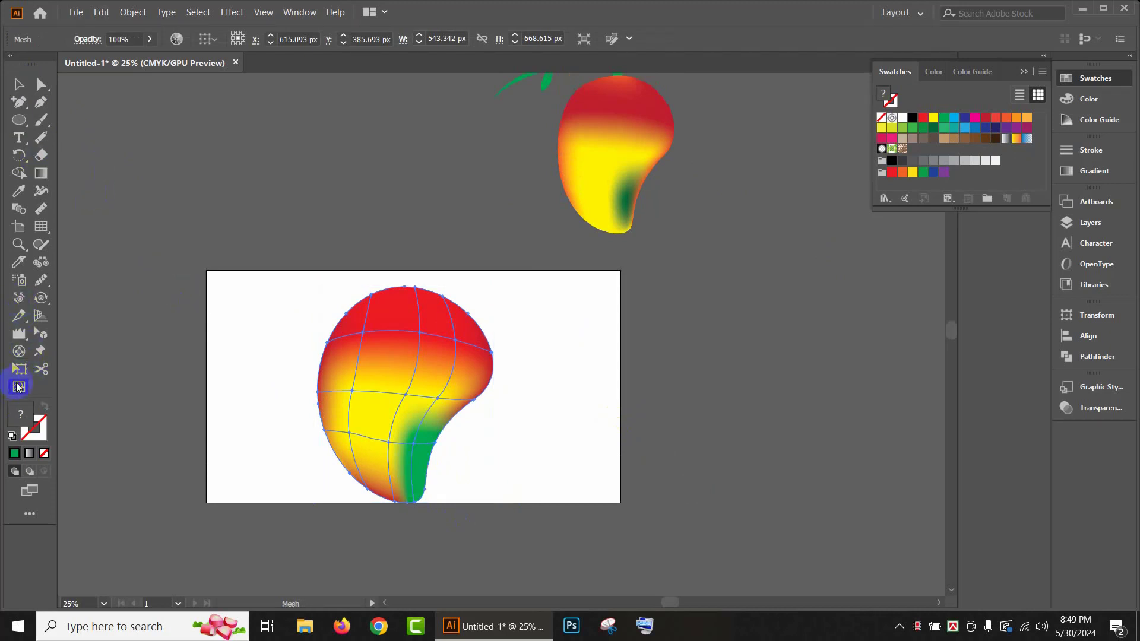
pyautogui.click(389, 468)
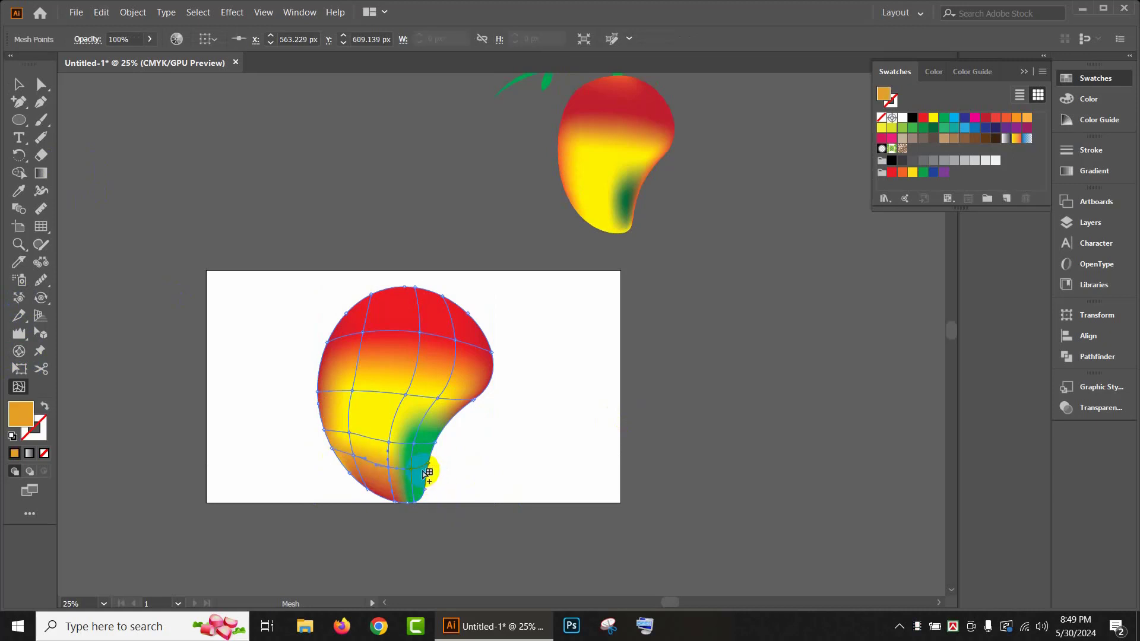
pyautogui.click(414, 469)
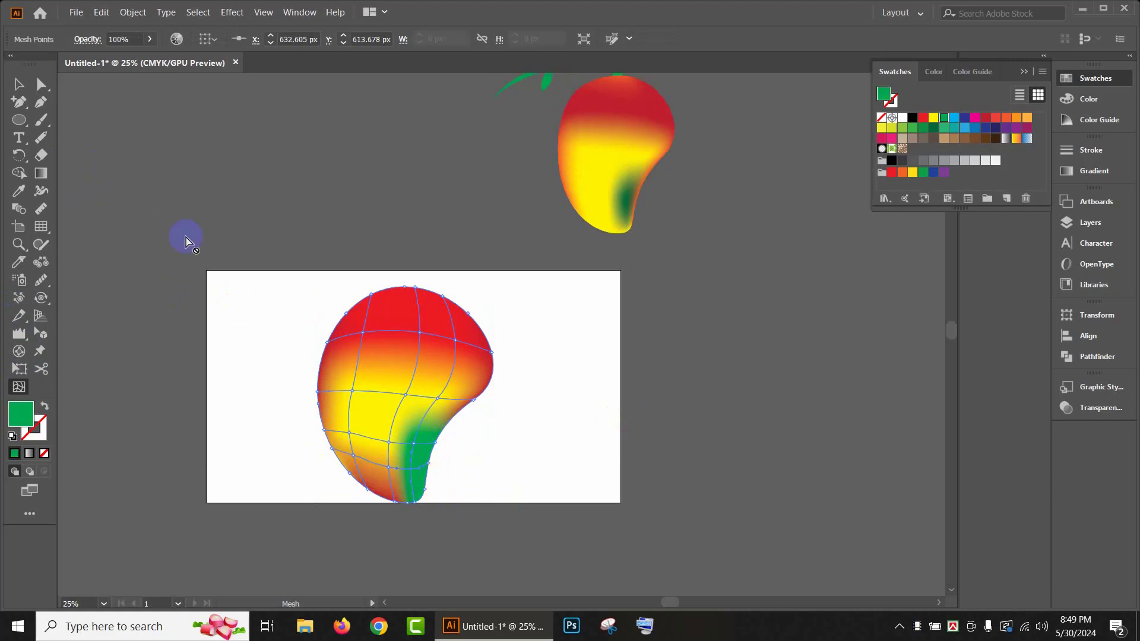
pyautogui.click(45, 92)
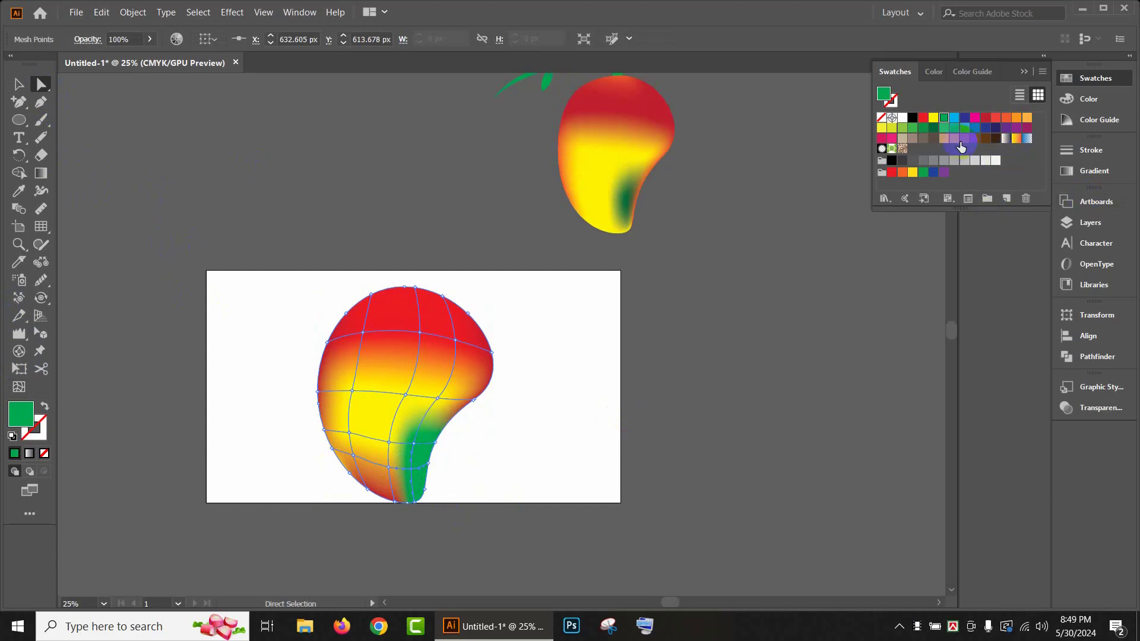
pyautogui.click(18, 83)
pyautogui.click(614, 453)
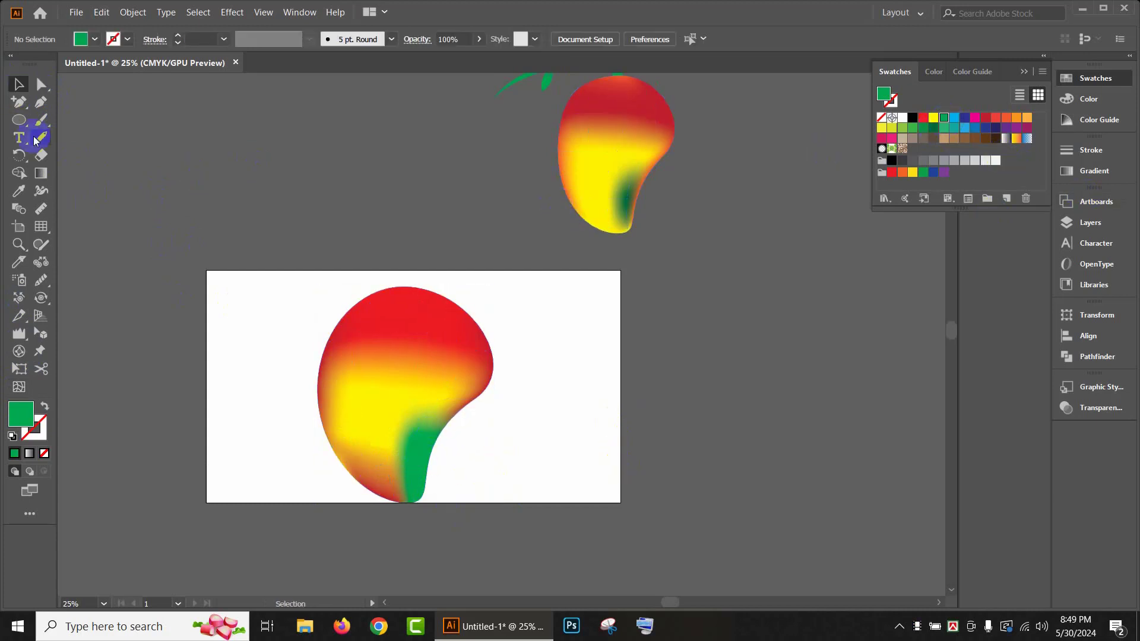
# Step: Color the mesh point at the upper end of the green area yellow and deselect the mango
pyautogui.click(41, 84)
pyautogui.click(414, 447)
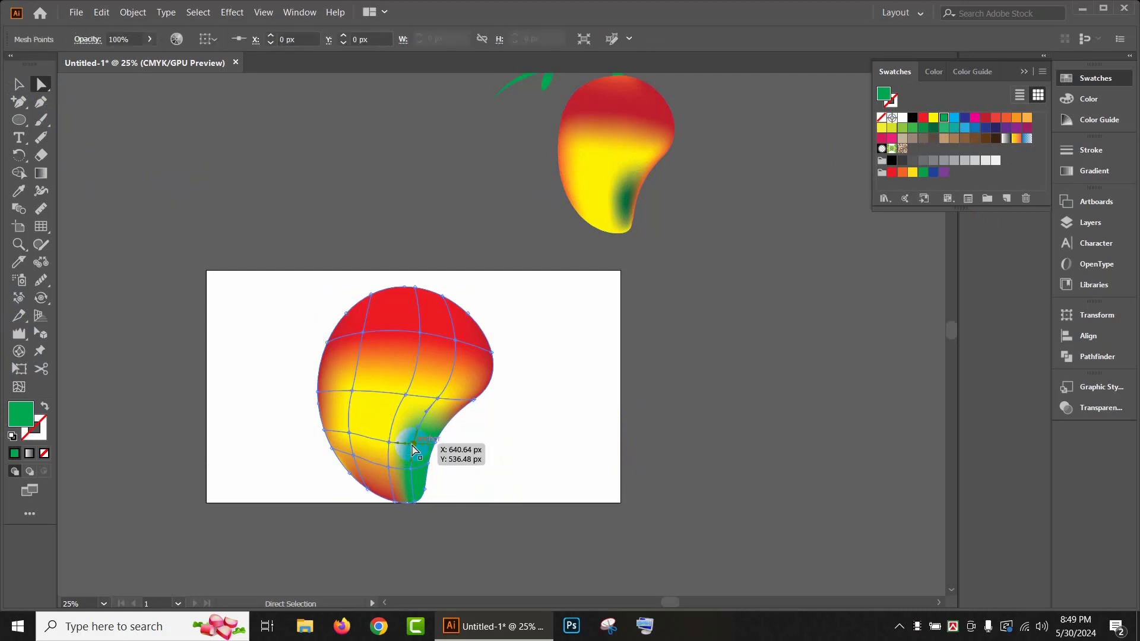
pyautogui.click(927, 128)
pyautogui.click(934, 117)
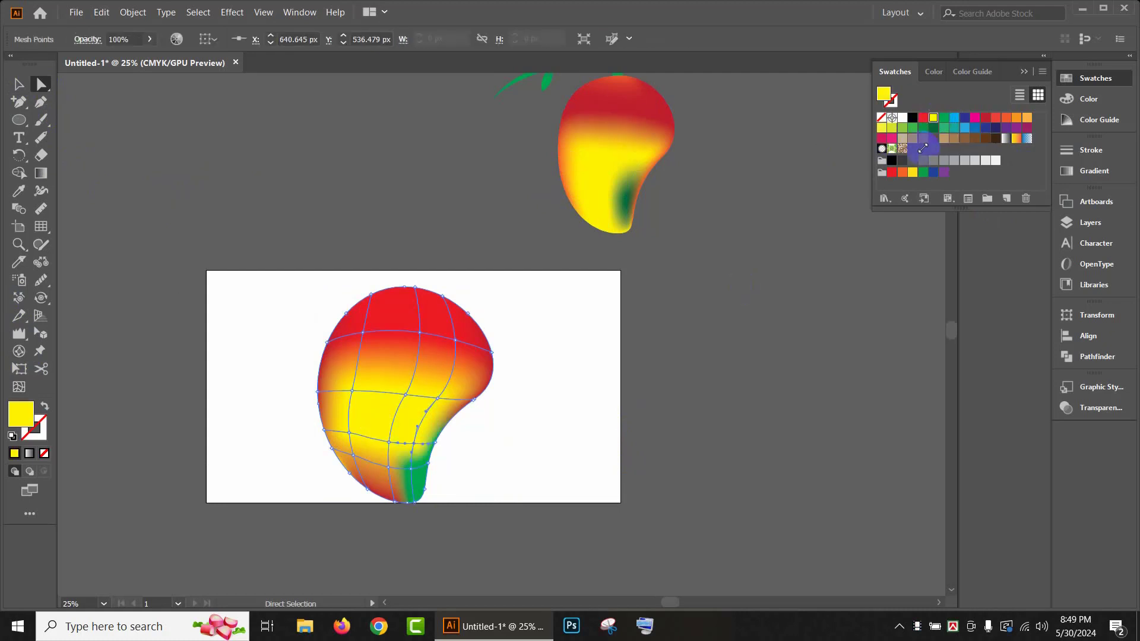
pyautogui.click(13, 86)
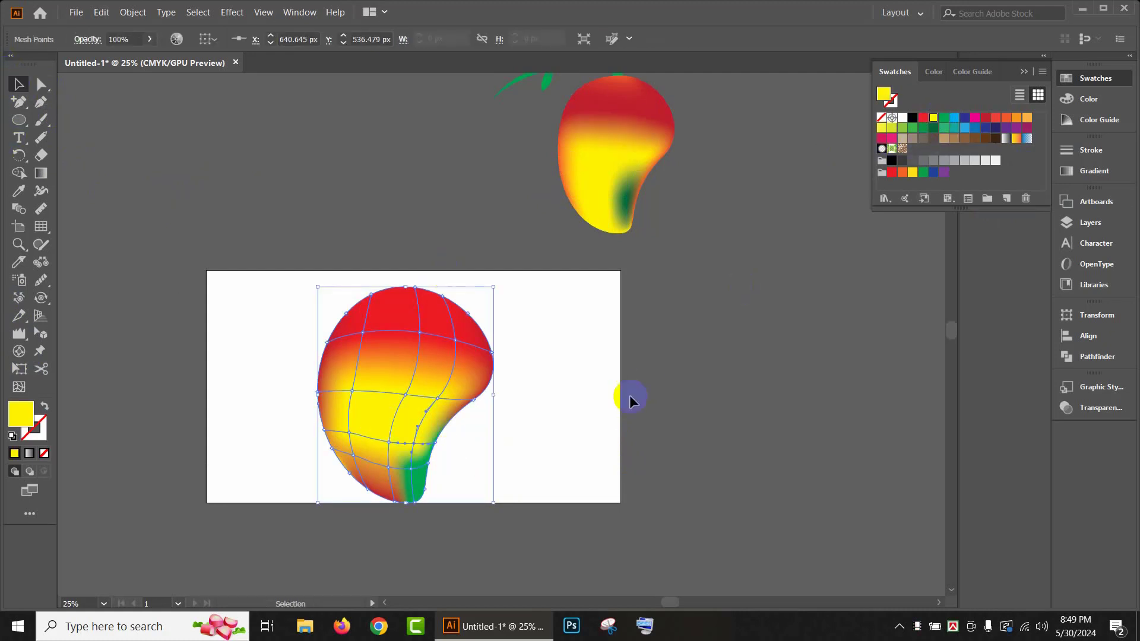
pyautogui.click(630, 394)
# Step: Color the mesh point in the middle of the green area near the tip dark green
pyautogui.scroll(-2, 469, 466)
pyautogui.click(443, 423)
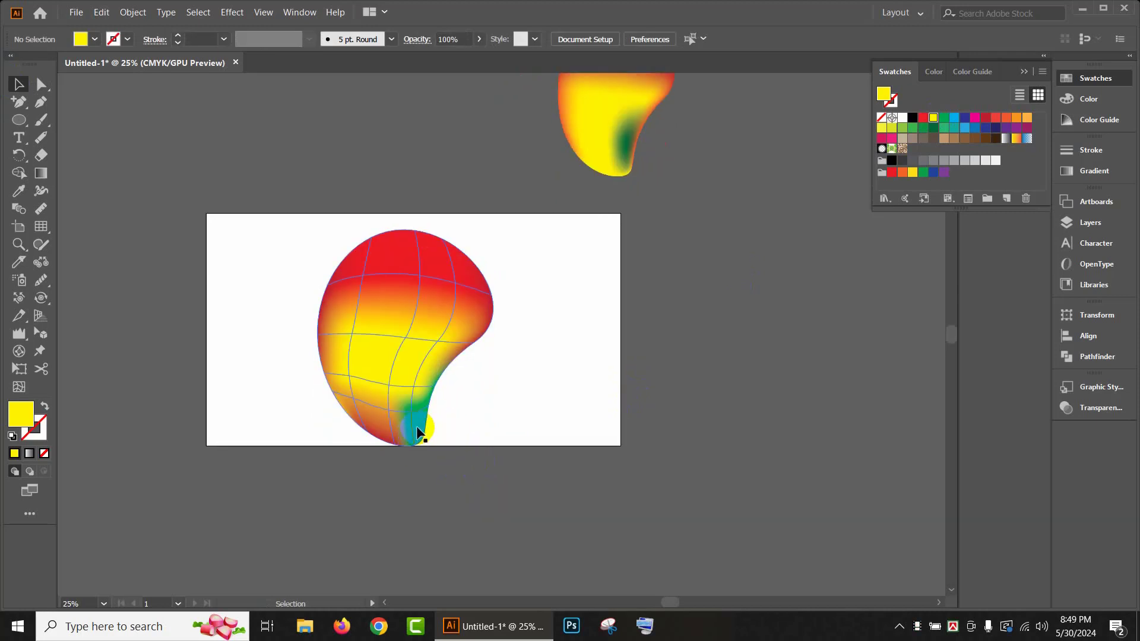
pyautogui.click(41, 85)
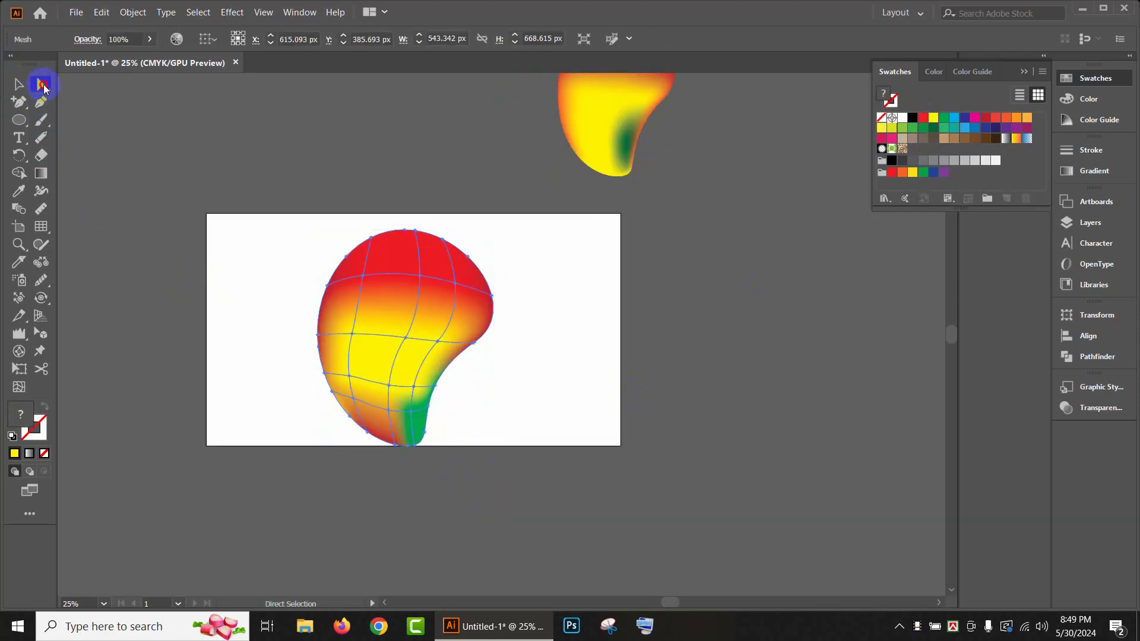
pyautogui.click(415, 412)
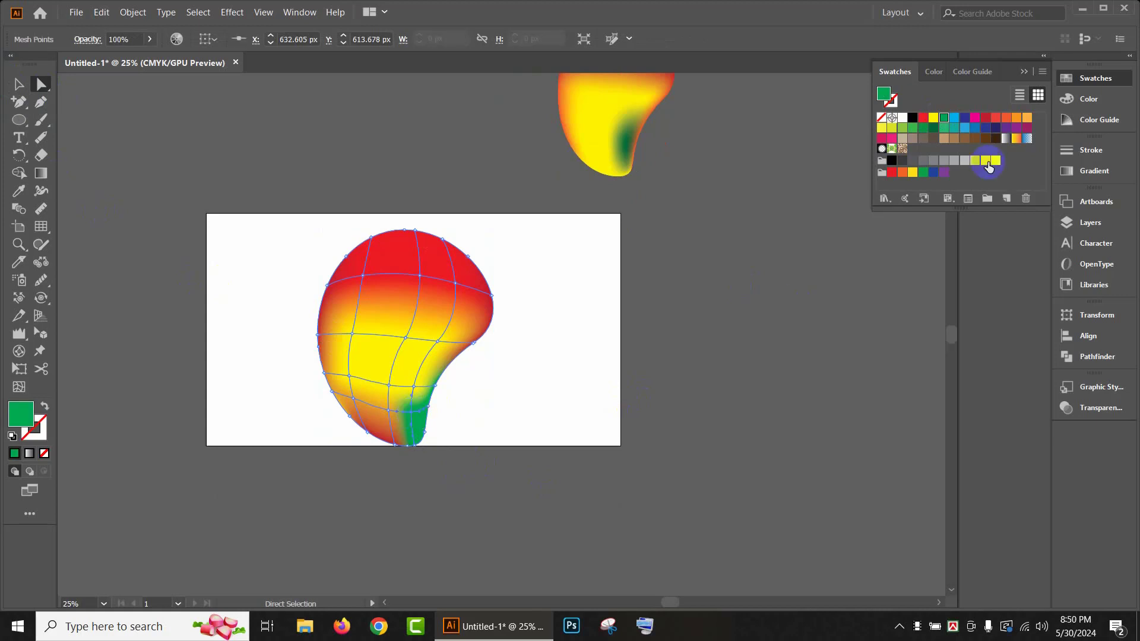
pyautogui.click(934, 128)
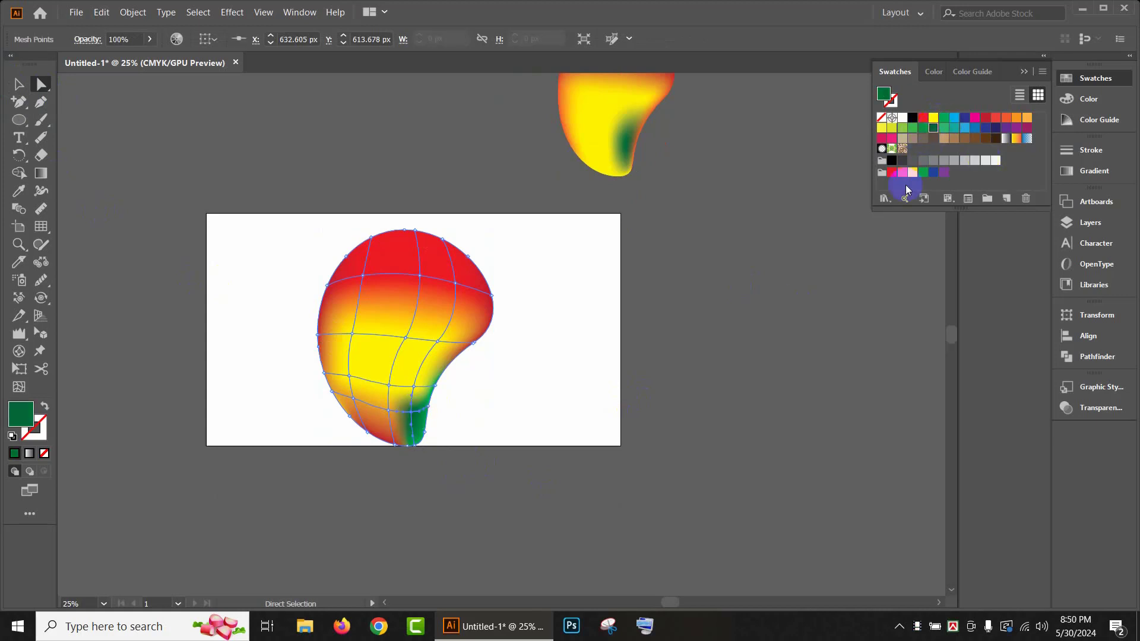
pyautogui.click(19, 84)
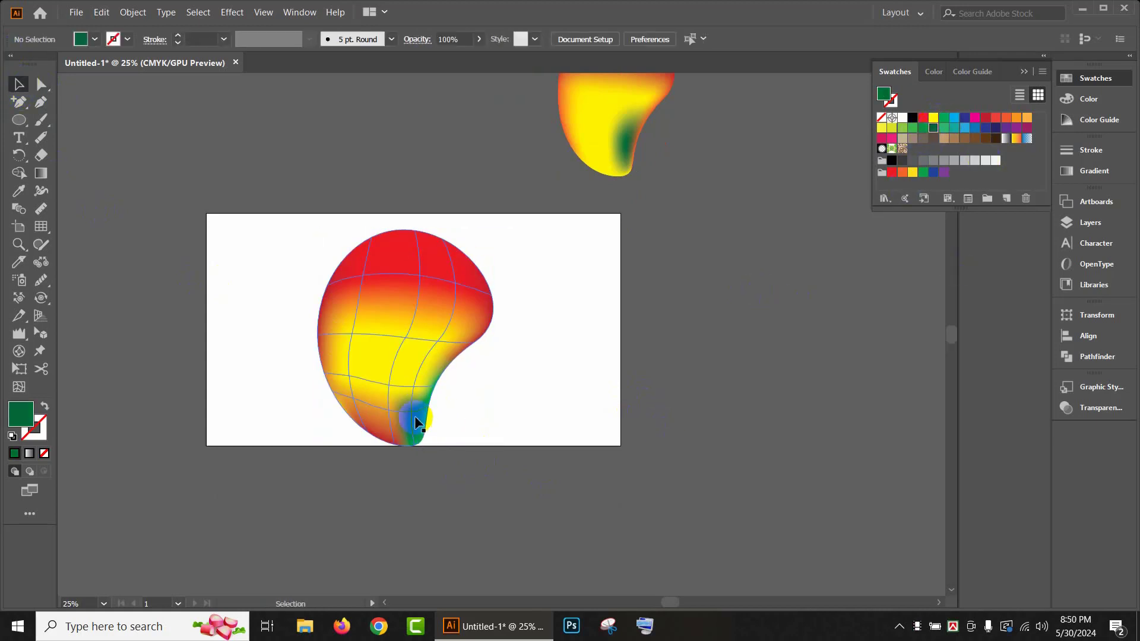
# Step: Compare the colored mango with the finished example above the artboard
pyautogui.click(448, 400)
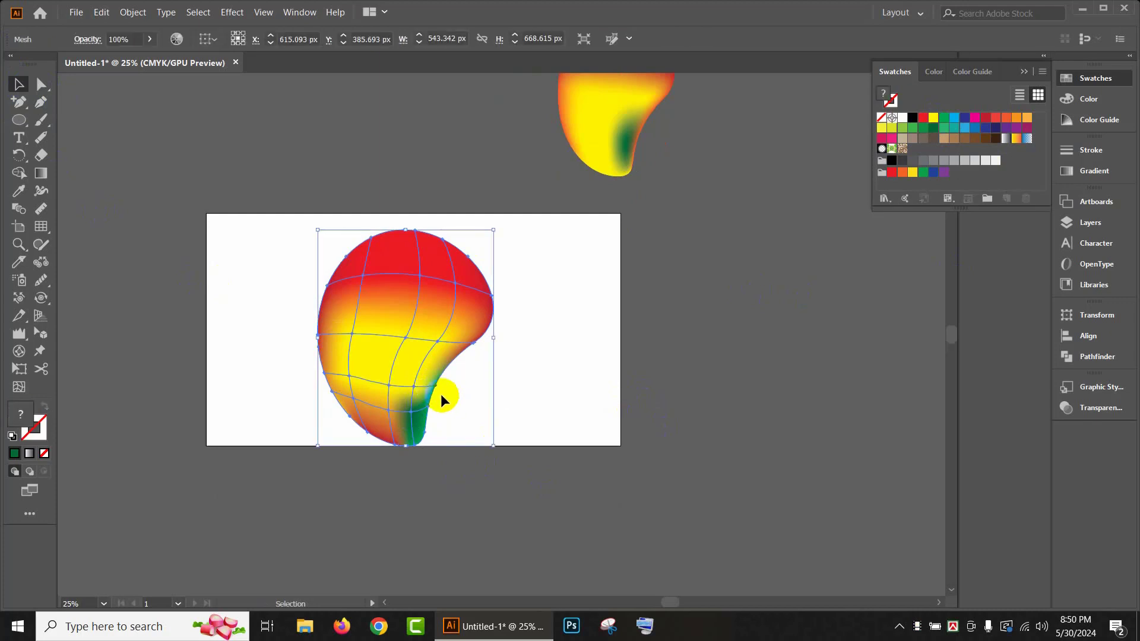
pyautogui.click(546, 405)
pyautogui.scroll(2, 571, 448)
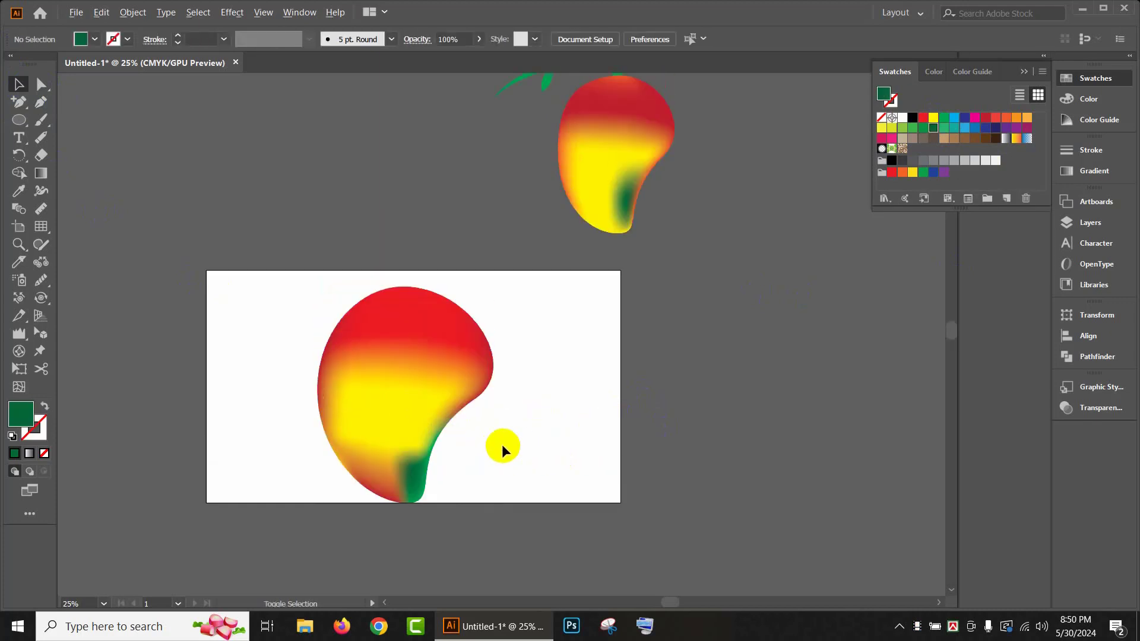
pyautogui.scroll(-1, 458, 433)
pyautogui.scroll(1, 555, 391)
pyautogui.scroll(-4, 554, 391)
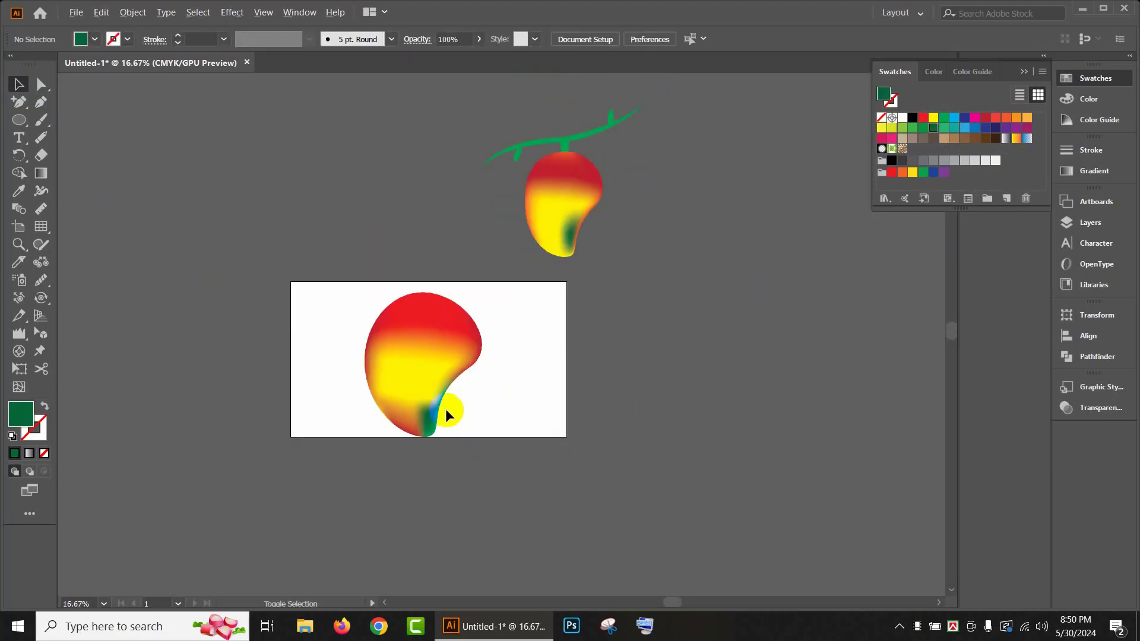
pyautogui.scroll(2, 446, 409)
# Step: Lasso the mesh points along the mango's inward curve and tip and color them dark red
pyautogui.click(41, 84)
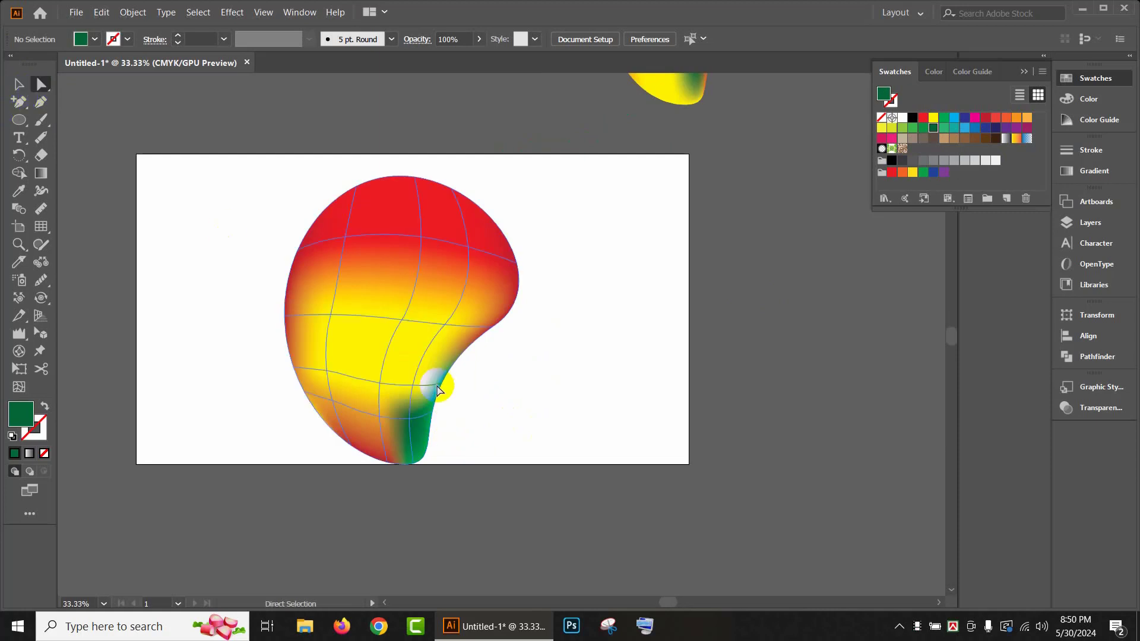
pyautogui.moveTo(548, 408); pyautogui.dragTo(459, 350)
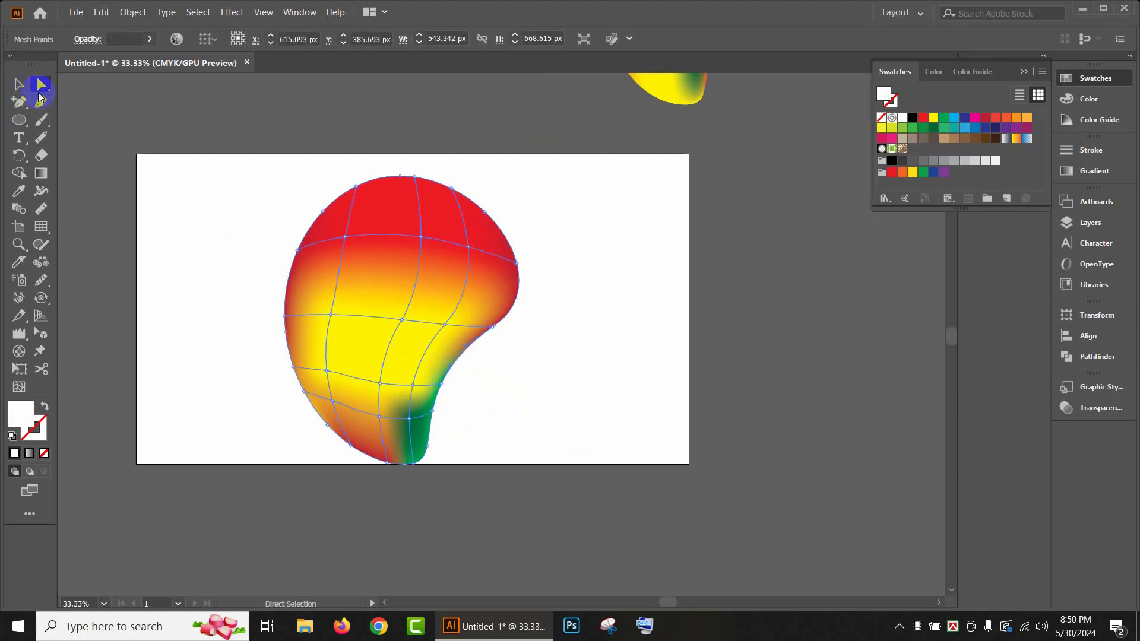
pyautogui.click(39, 98)
pyautogui.click(94, 118)
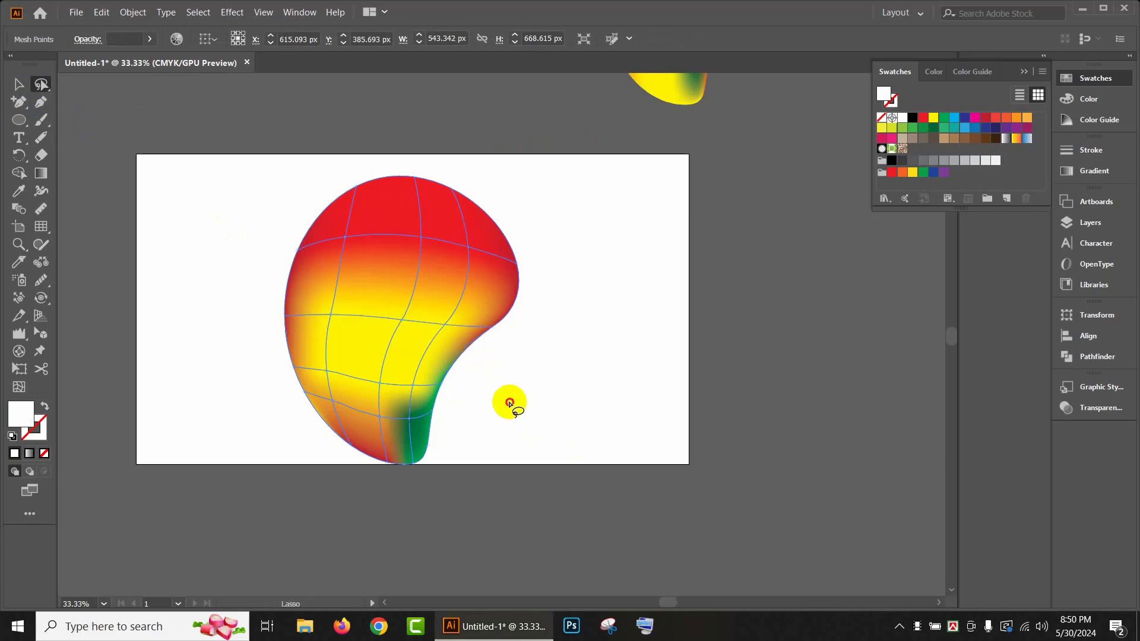
pyautogui.moveTo(509, 403)
pyautogui.mouseDown()
pyautogui.moveTo(442, 374)
pyautogui.moveTo(428, 448)
pyautogui.moveTo(404, 479)
pyautogui.moveTo(441, 496)
pyautogui.moveTo(528, 410)
pyautogui.moveTo(507, 400)
pyautogui.mouseUp()
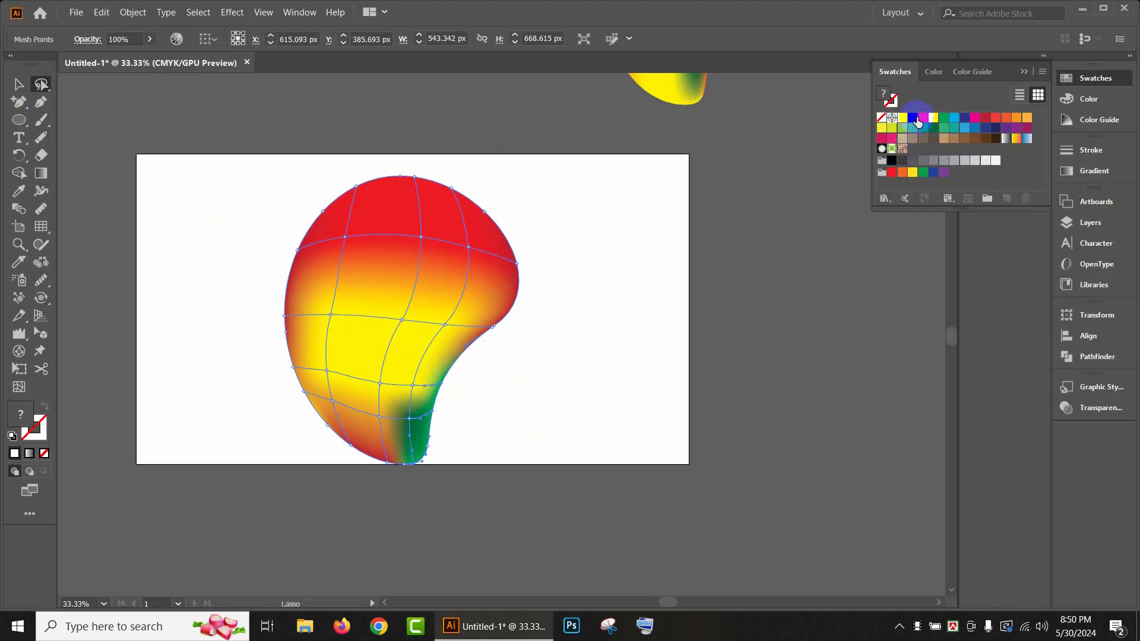
pyautogui.click(985, 120)
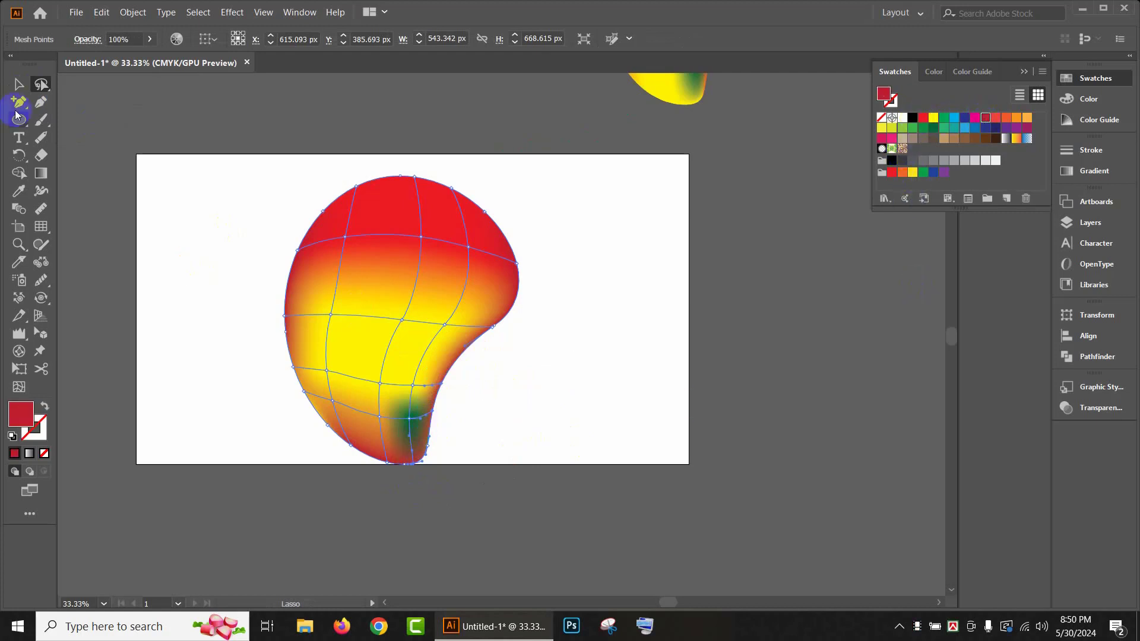
pyautogui.click(16, 86)
pyautogui.click(547, 391)
# Step: Color the mesh point in the dark green area and the one directly above it CMYK Green, and deselect the mango
pyautogui.click(412, 423)
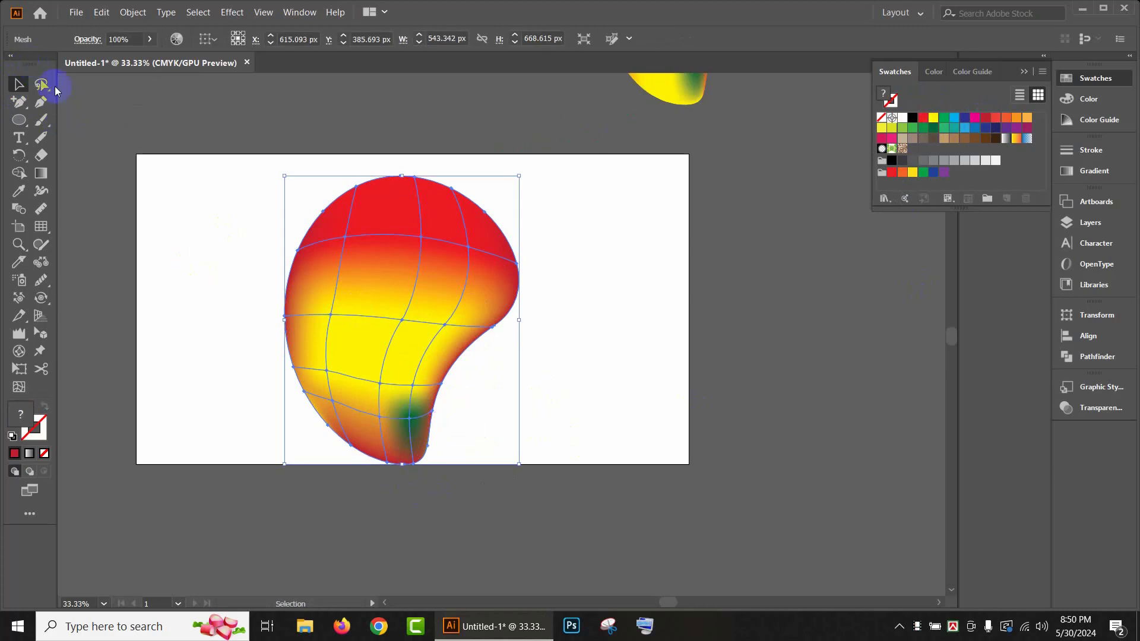
pyautogui.moveTo(55, 89); pyautogui.dragTo(95, 79)
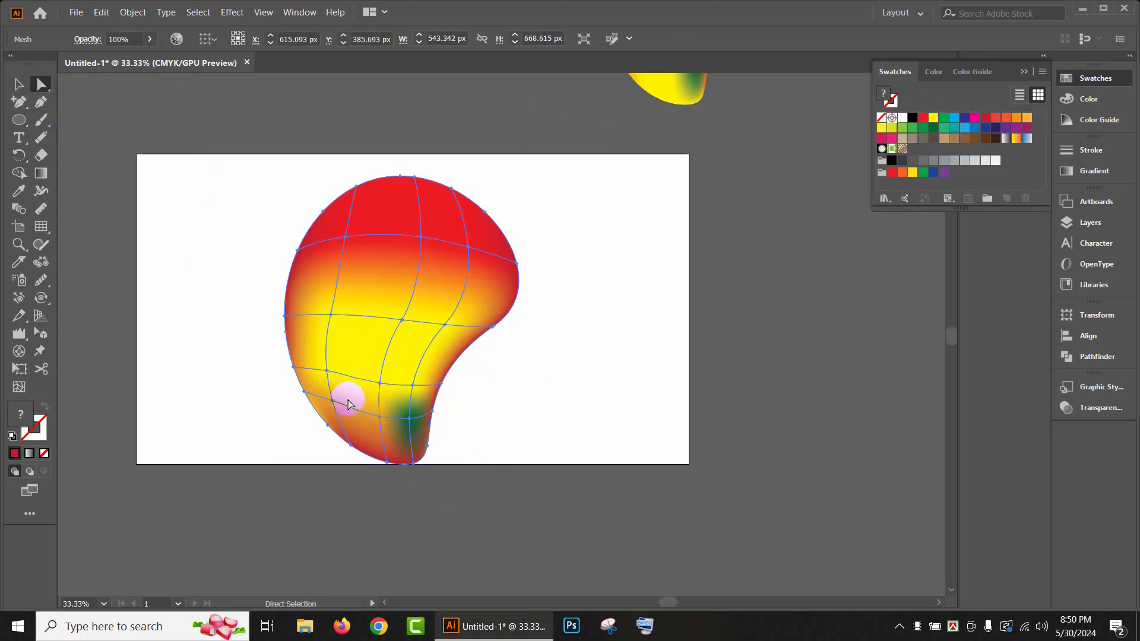
pyautogui.click(408, 419)
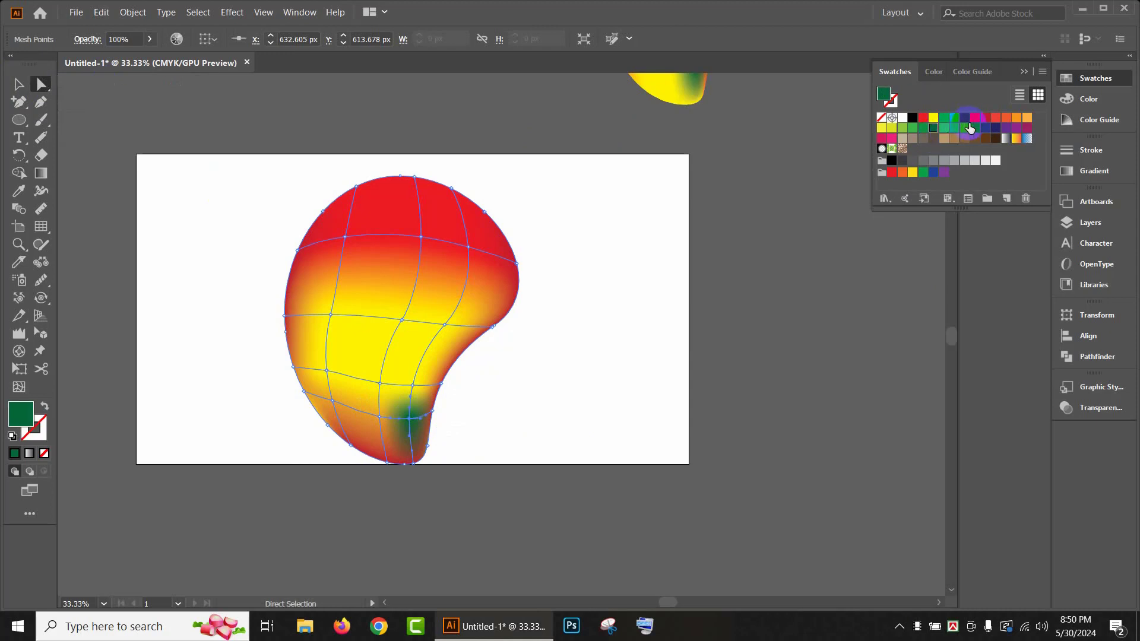
pyautogui.click(943, 119)
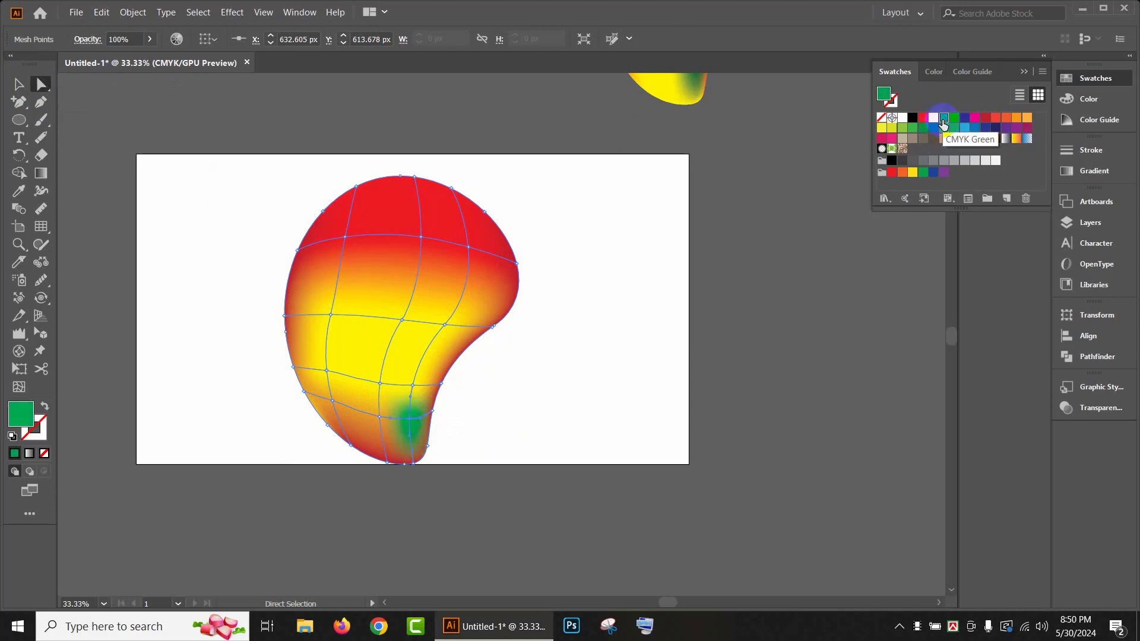
pyautogui.click(416, 387)
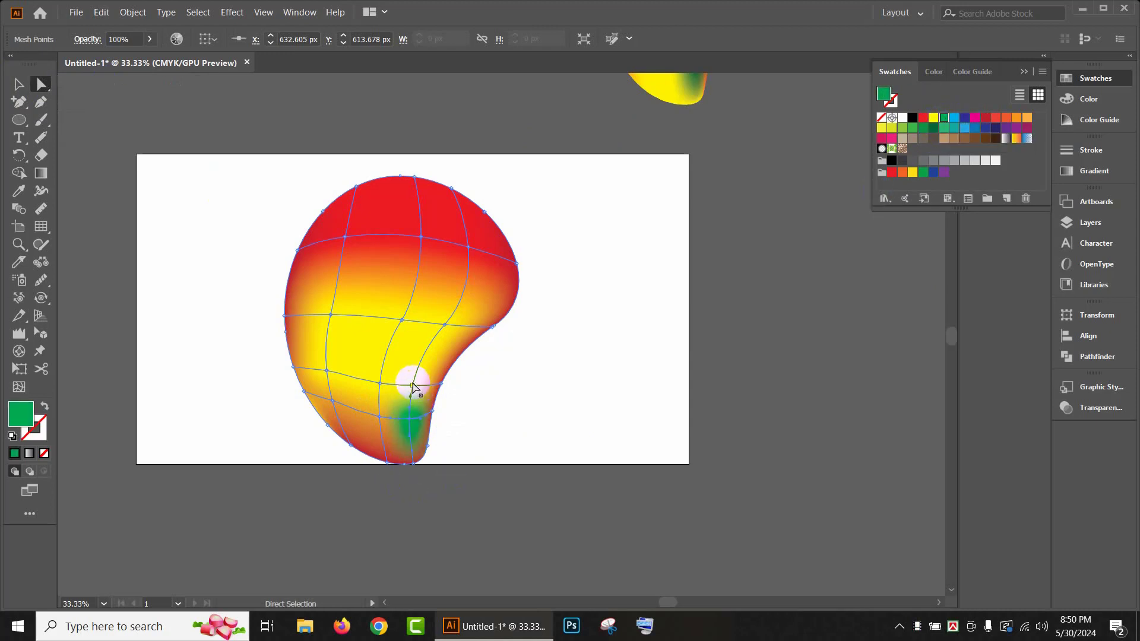
pyautogui.click(945, 118)
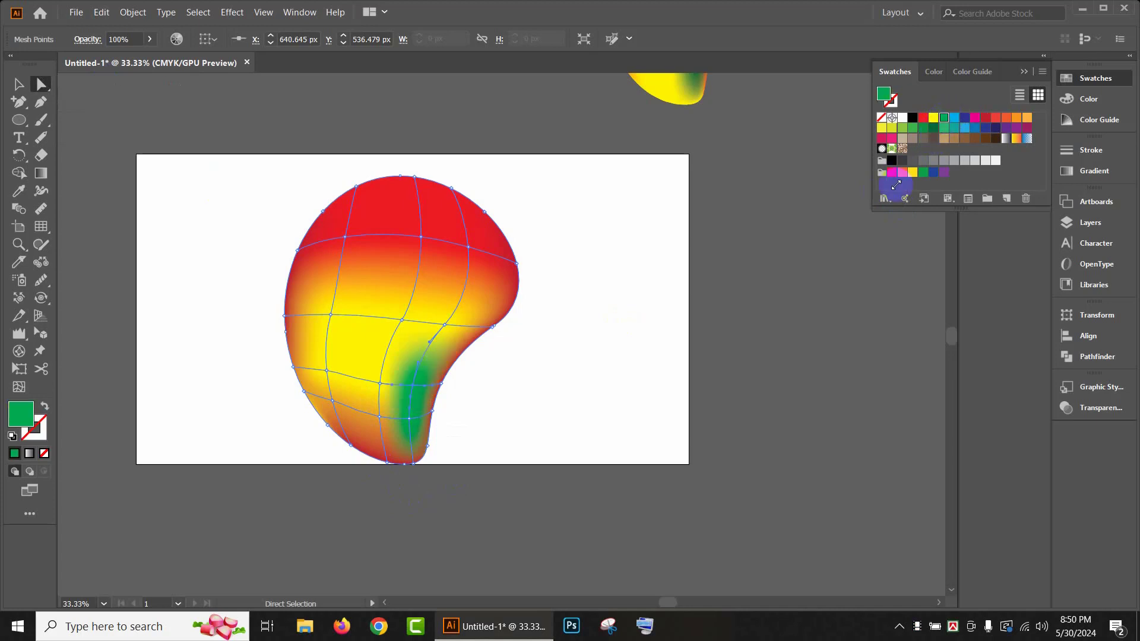
pyautogui.click(18, 84)
pyautogui.click(597, 427)
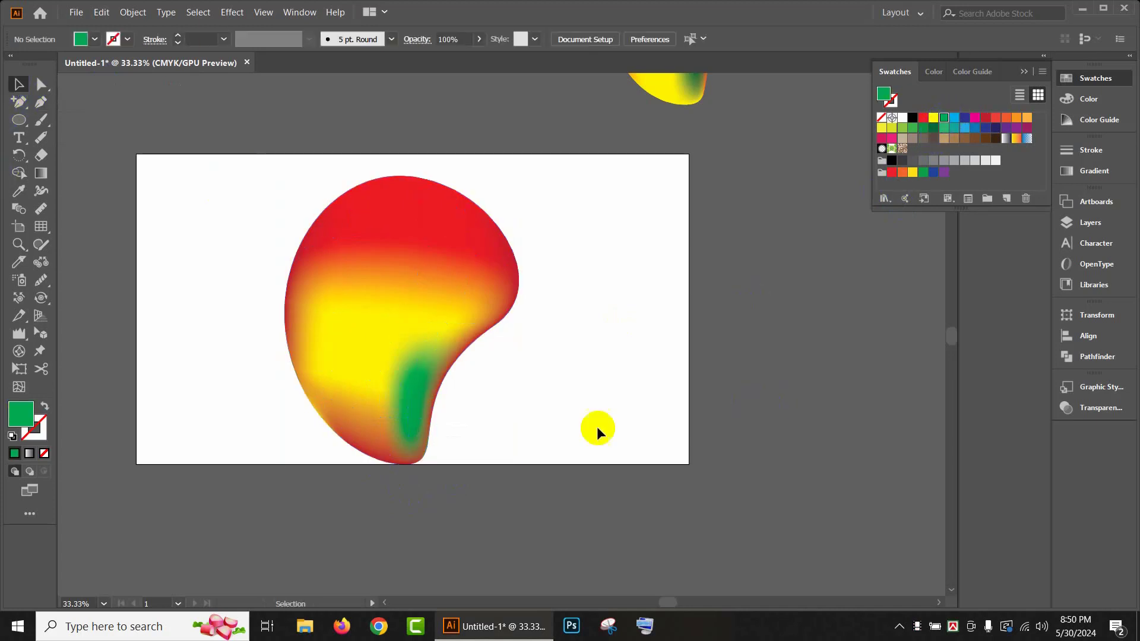
# Step: Move the mango slightly down and to the right on the artboard and deselect it
pyautogui.scroll(-3, 547, 441)
pyautogui.scroll(3, 548, 440)
pyautogui.scroll(-1, 548, 440)
pyautogui.scroll(2, 620, 524)
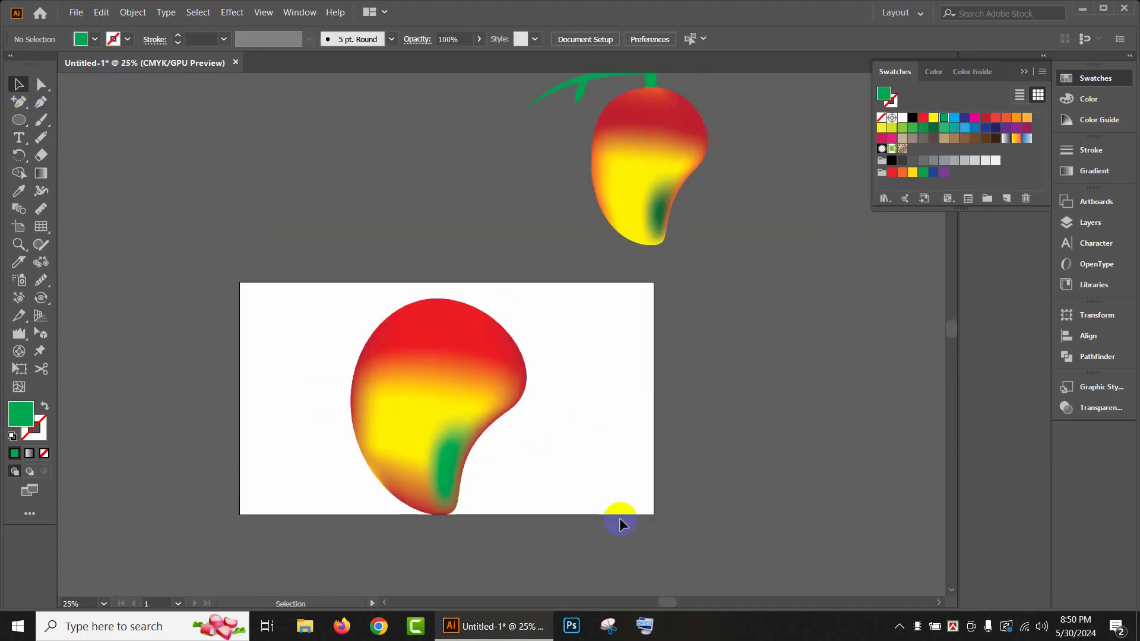
pyautogui.scroll(1, 620, 525)
pyautogui.click(441, 381)
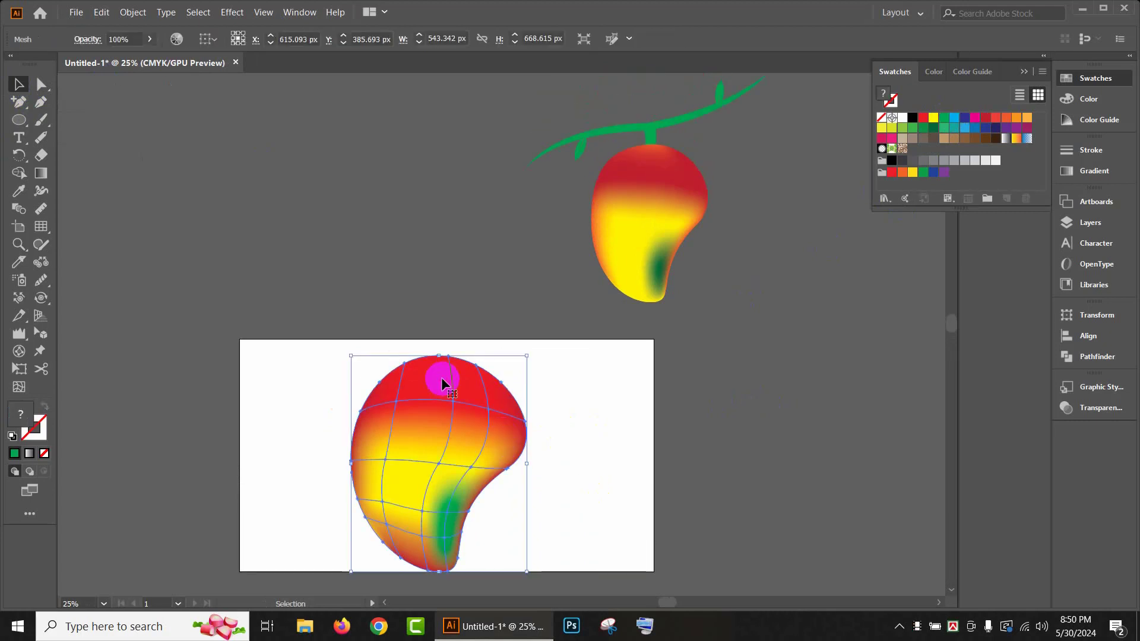
pyautogui.click(522, 453)
pyautogui.scroll(-1, 460, 429)
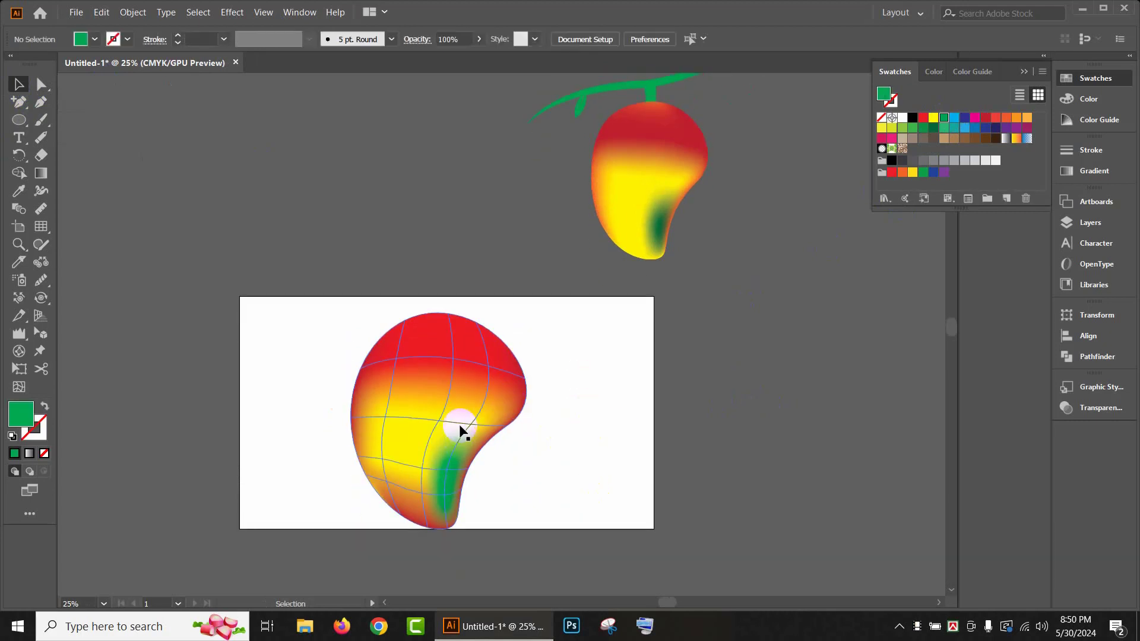
pyautogui.moveTo(461, 429)
pyautogui.mouseDown()
pyautogui.moveTo(479, 438)
pyautogui.moveTo(475, 404)
pyautogui.moveTo(466, 434)
pyautogui.mouseUp()
pyautogui.click(610, 432)
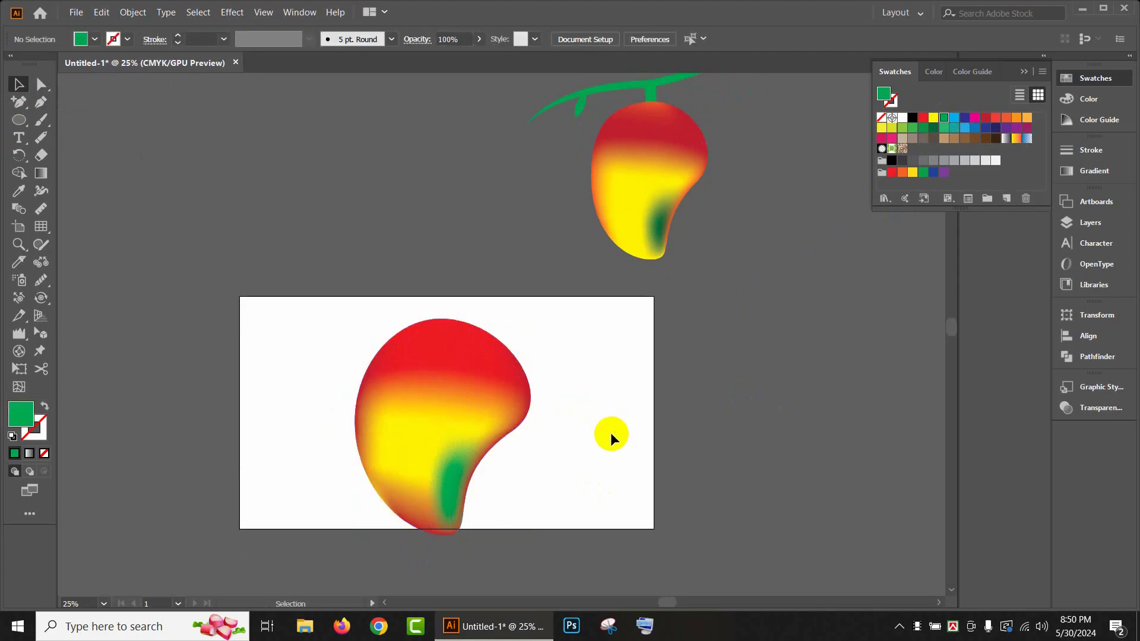
pyautogui.scroll(1, 600, 435)
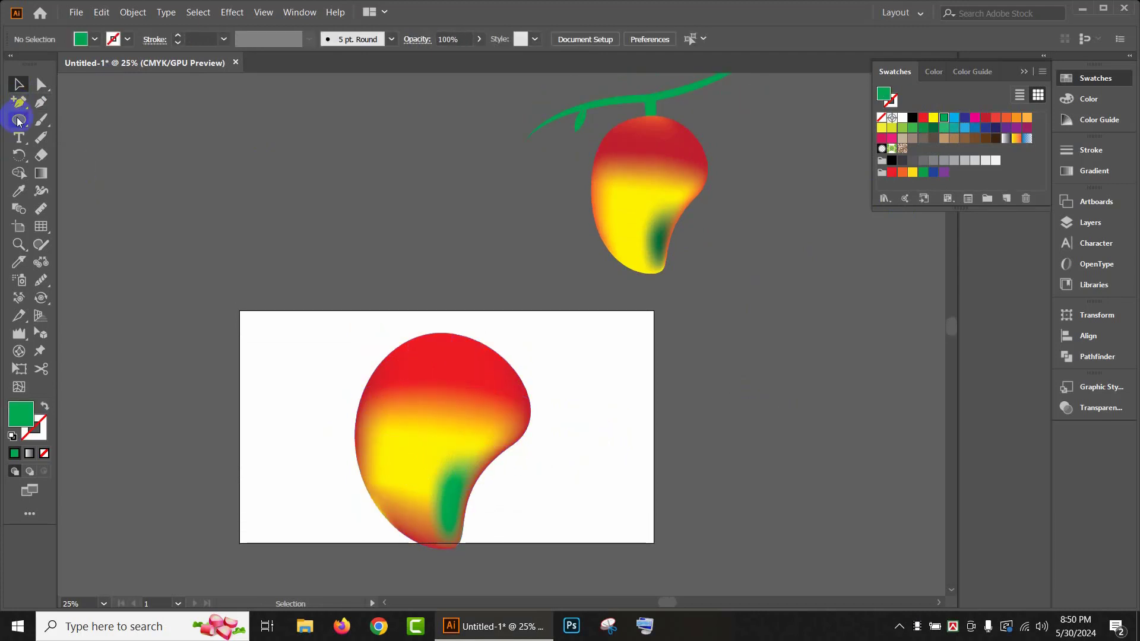
pyautogui.click(372, 371)
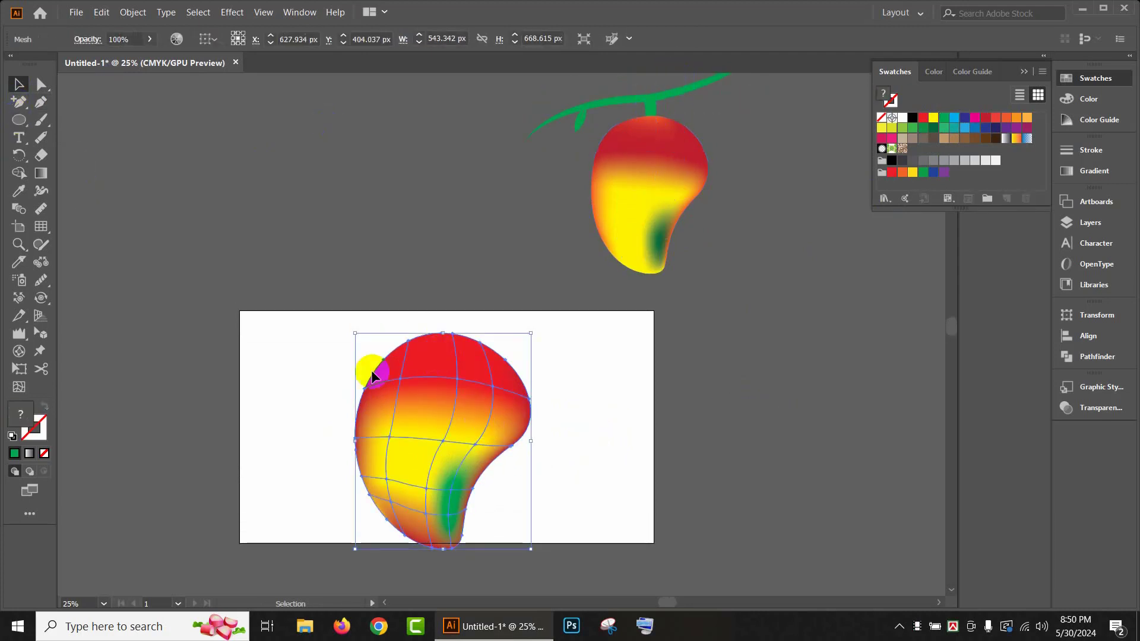
pyautogui.scroll(-5, 522, 413)
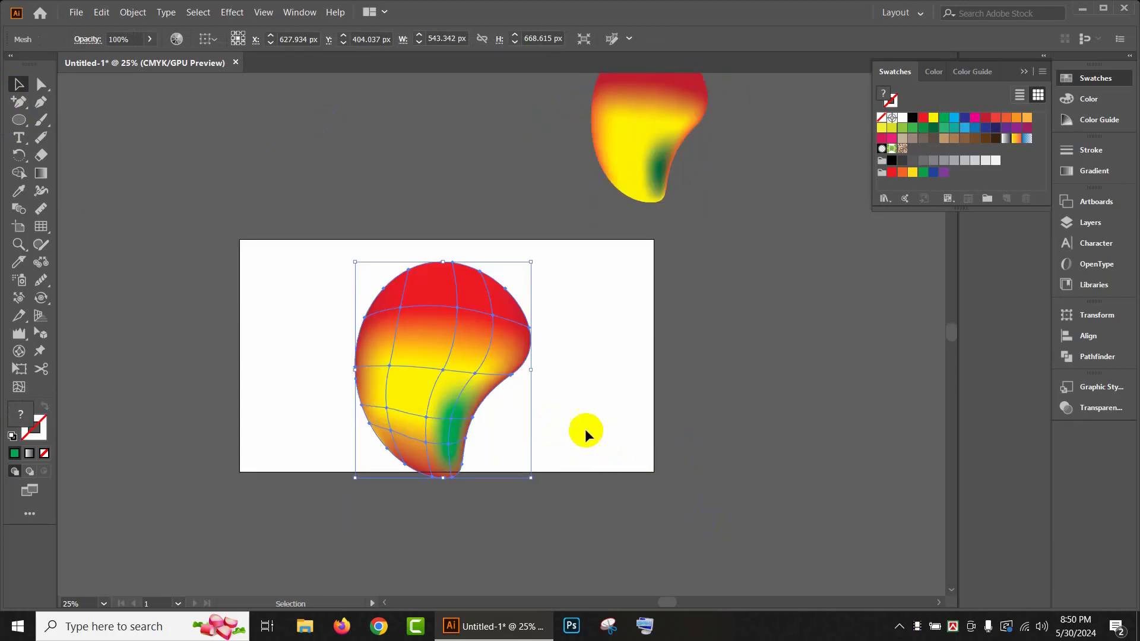
pyautogui.click(461, 316)
pyautogui.scroll(3, 518, 408)
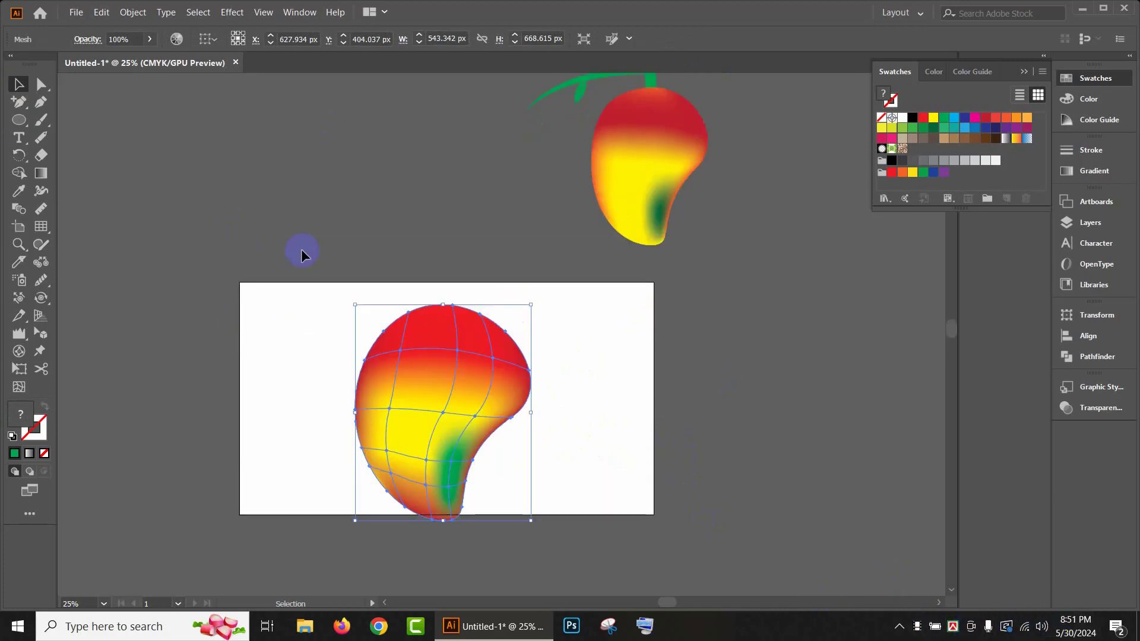
pyautogui.click(459, 303)
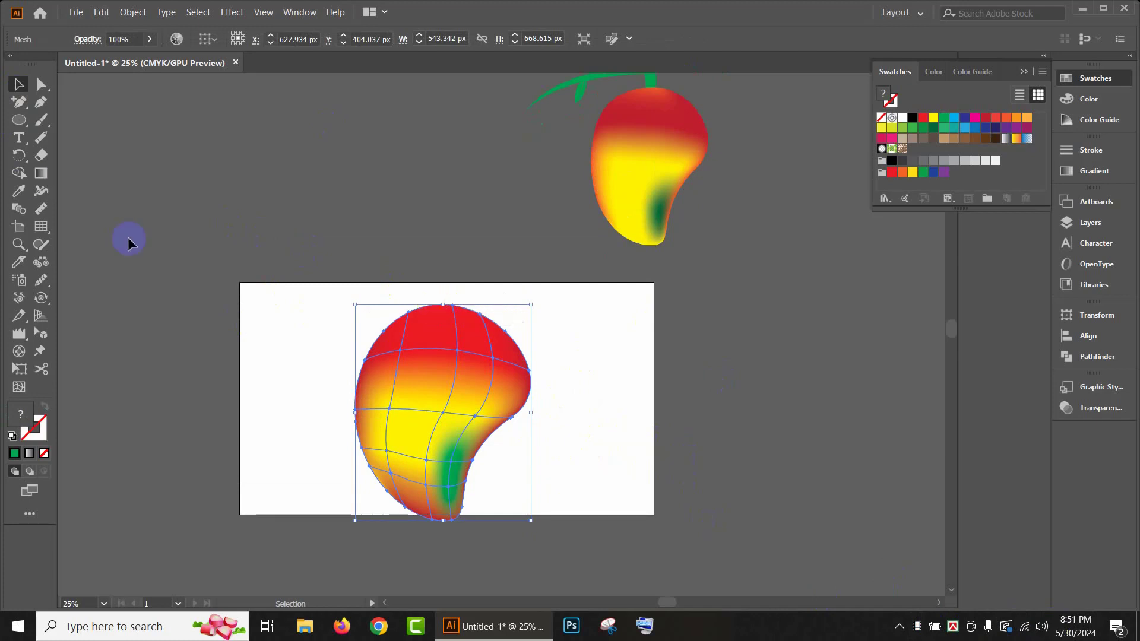
# Step: Draw a short curved green stem on top of the mango with the Pen tool and deselect it
pyautogui.click(21, 110)
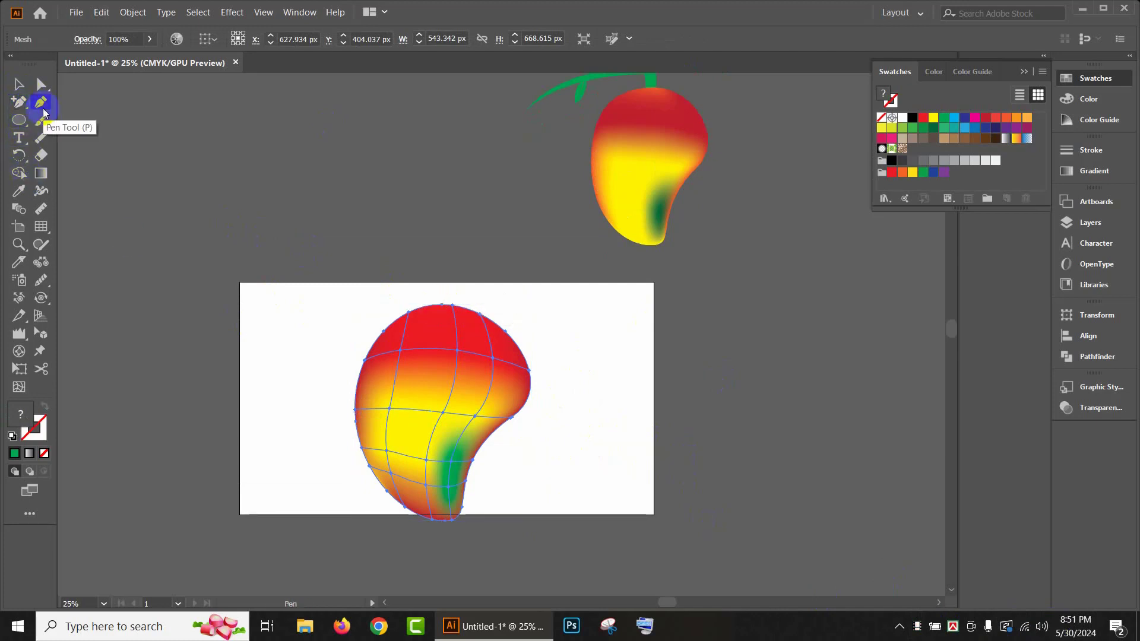
pyautogui.scroll(1, 456, 303)
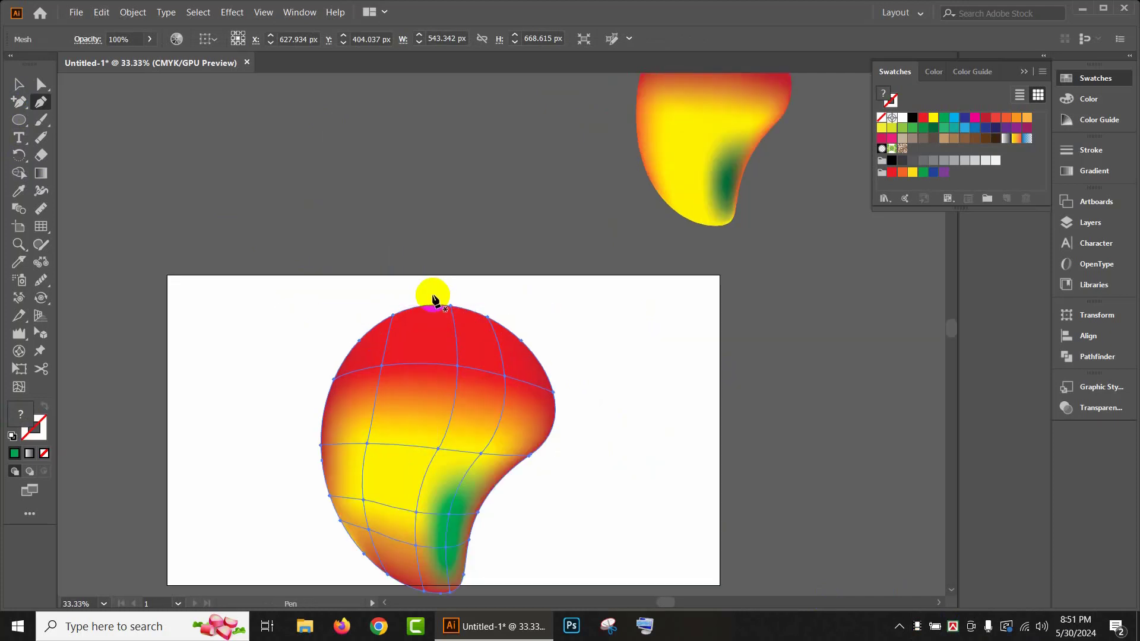
pyautogui.click(432, 309)
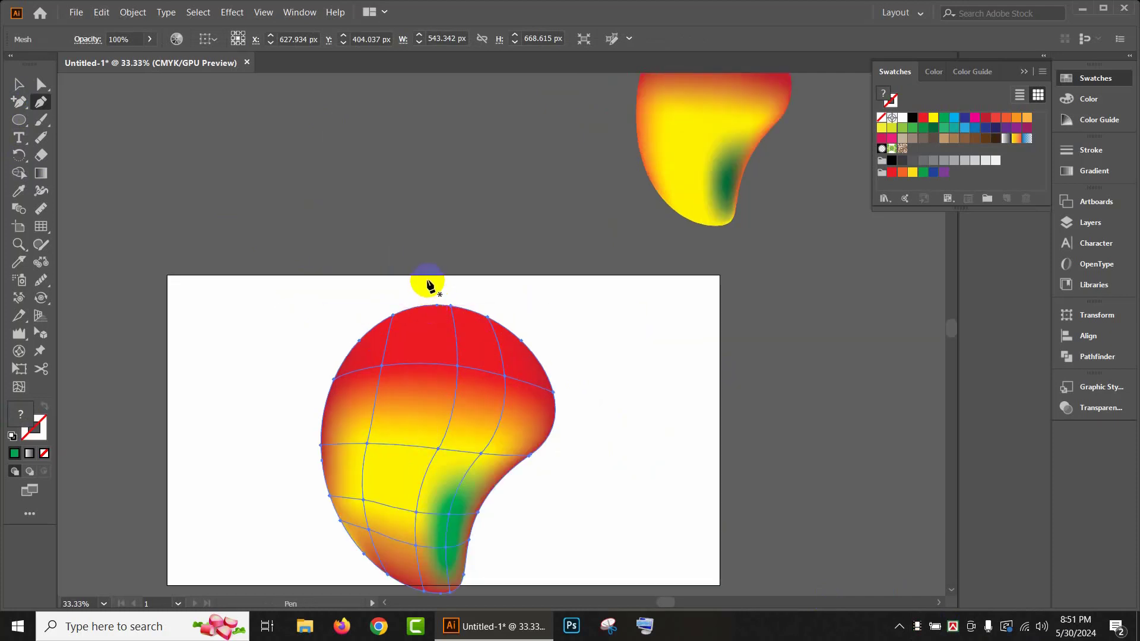
pyautogui.click(426, 276)
pyautogui.click(432, 307)
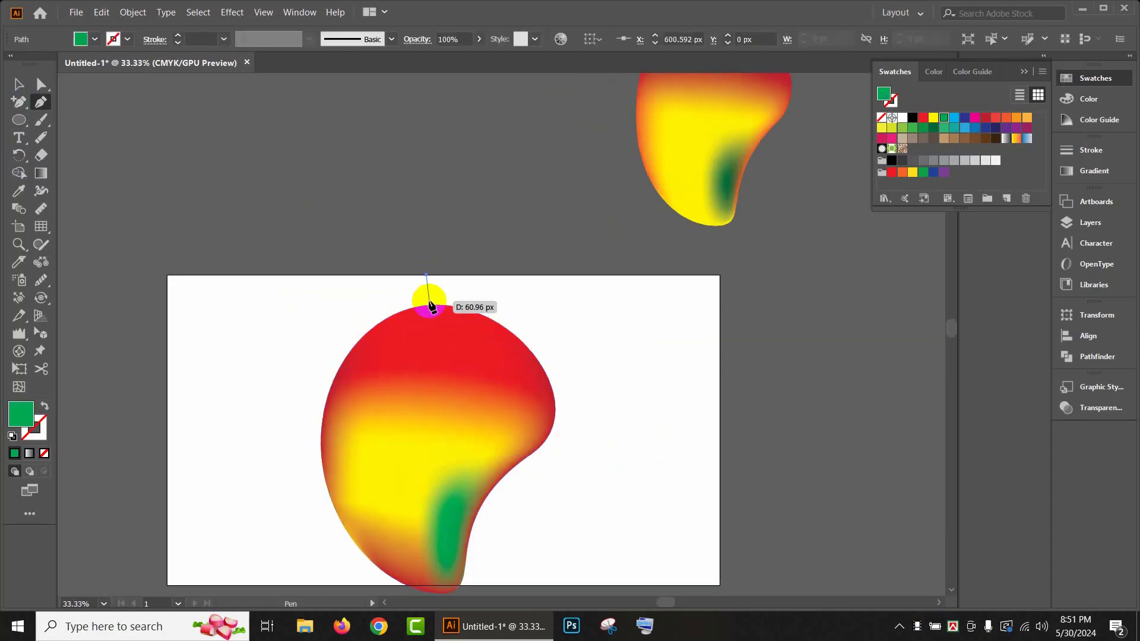
pyautogui.moveTo(432, 307); pyautogui.dragTo(428, 276)
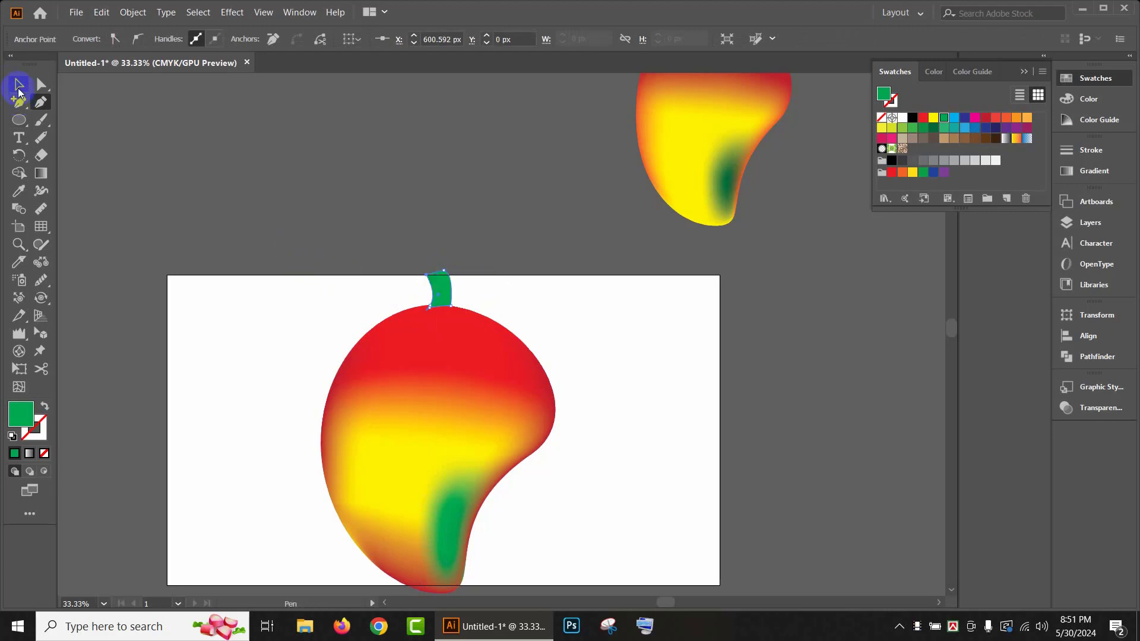
pyautogui.click(18, 85)
pyautogui.press('ctrl')
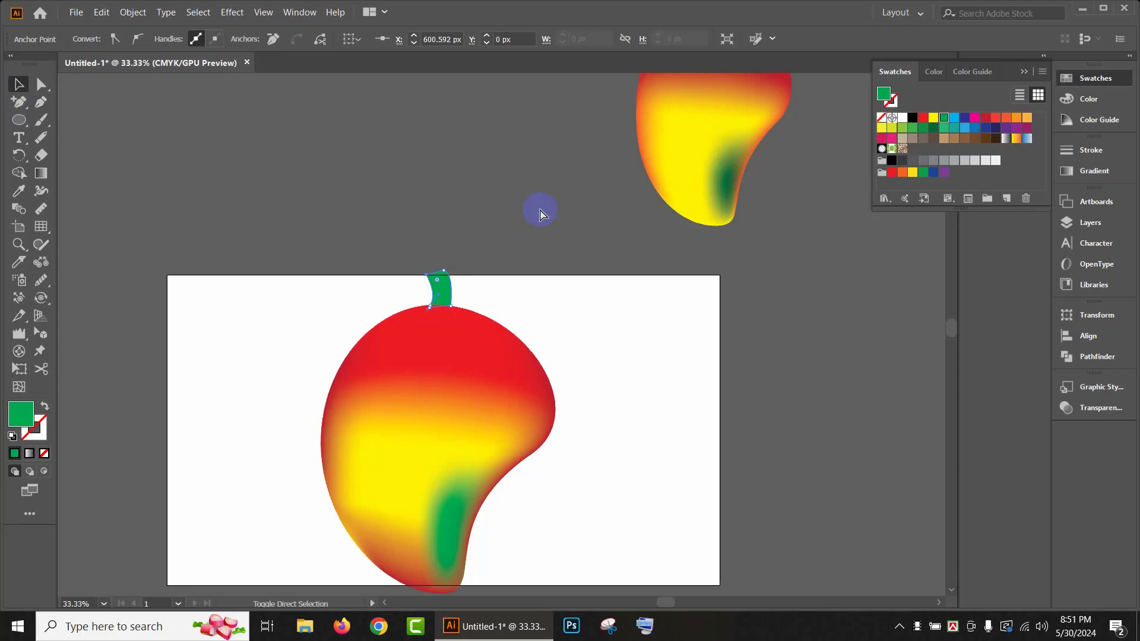
pyautogui.click(547, 318)
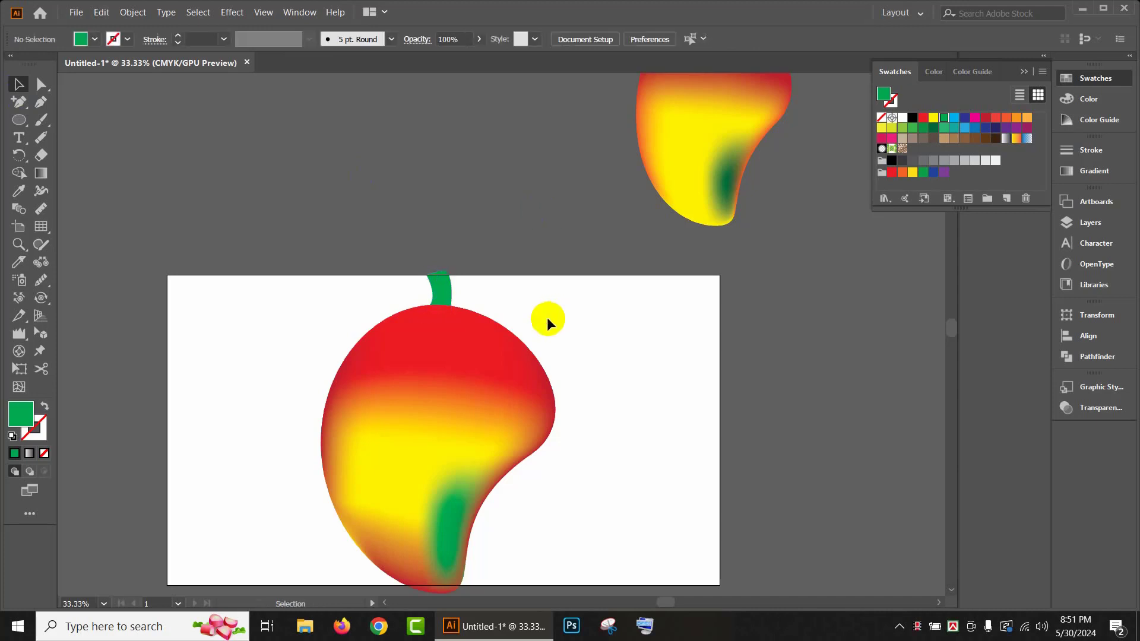
# Step: Select the mango together with its stem and move both down to leave room above the stem
pyautogui.click(401, 320)
pyautogui.moveTo(454, 355); pyautogui.dragTo(460, 415)
pyautogui.click(540, 373)
pyautogui.scroll(-1, 540, 373)
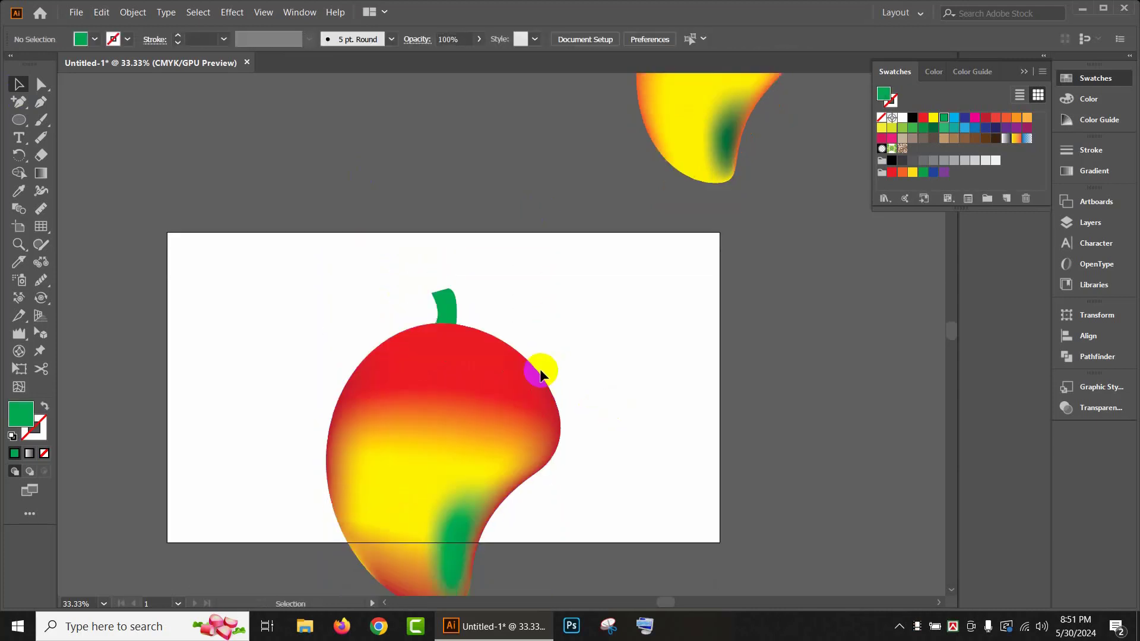
# Step: Draw an open S-curved branch path above the mango's stem with the Pen tool, extending past the artboard's upper-right corner
pyautogui.moveTo(562, 329); pyautogui.dragTo(492, 298)
pyautogui.scroll(-1, 459, 184)
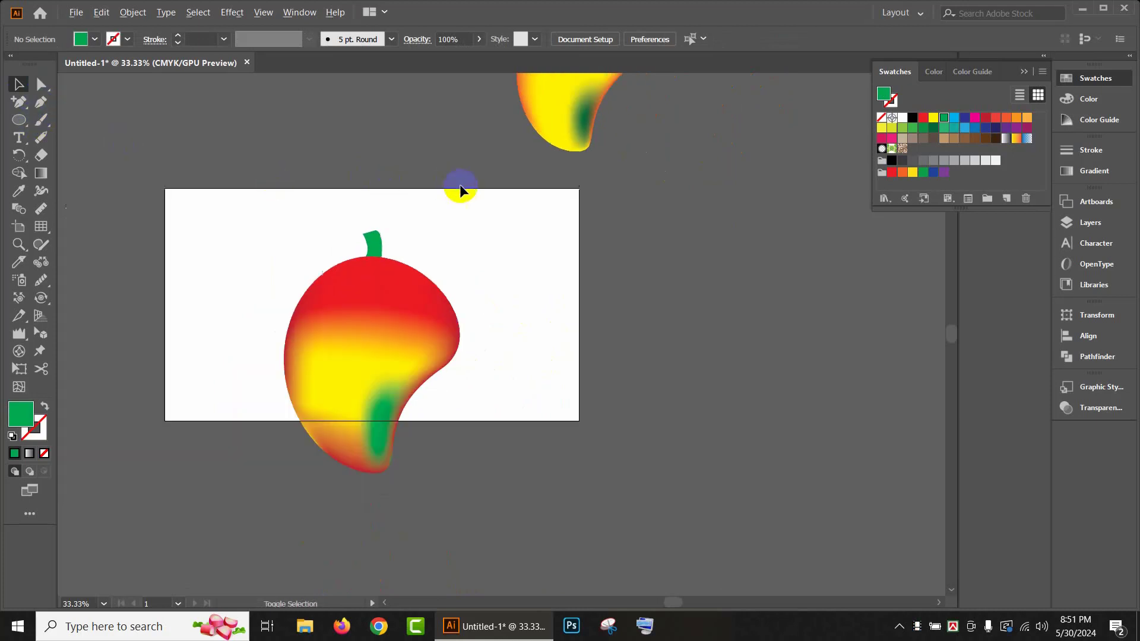
pyautogui.scroll(-3, 460, 184)
pyautogui.scroll(3, 534, 142)
pyautogui.moveTo(475, 392); pyautogui.dragTo(558, 294)
pyautogui.click(45, 107)
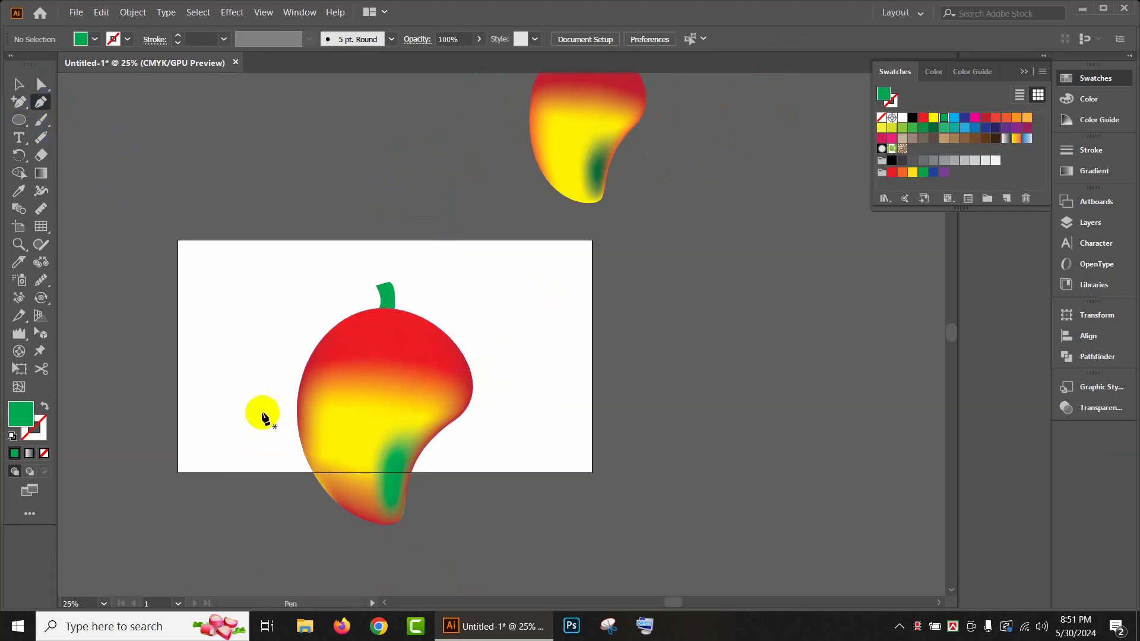
pyautogui.click(225, 334)
pyautogui.moveTo(410, 268); pyautogui.dragTo(561, 276)
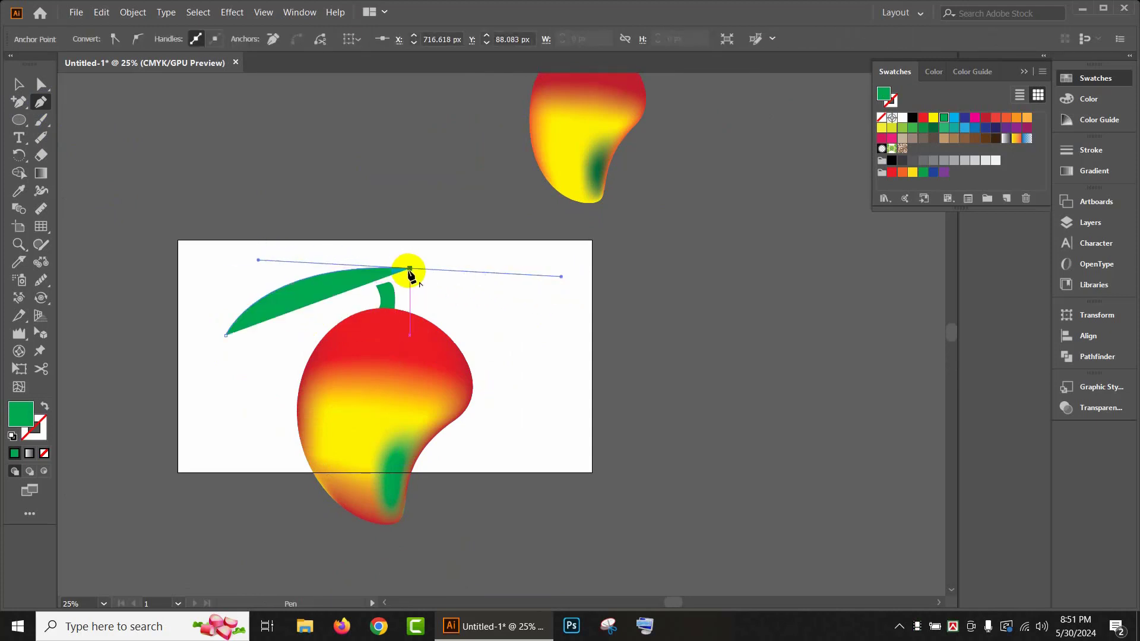
pyautogui.moveTo(410, 268); pyautogui.dragTo(432, 270)
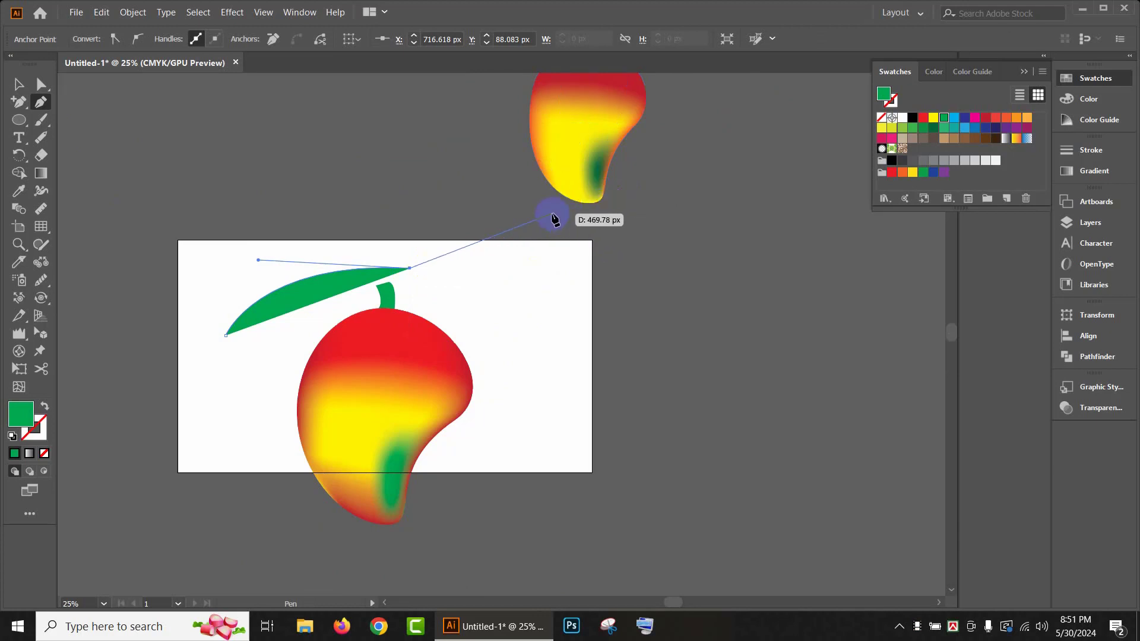
pyautogui.moveTo(619, 202); pyautogui.dragTo(717, 121)
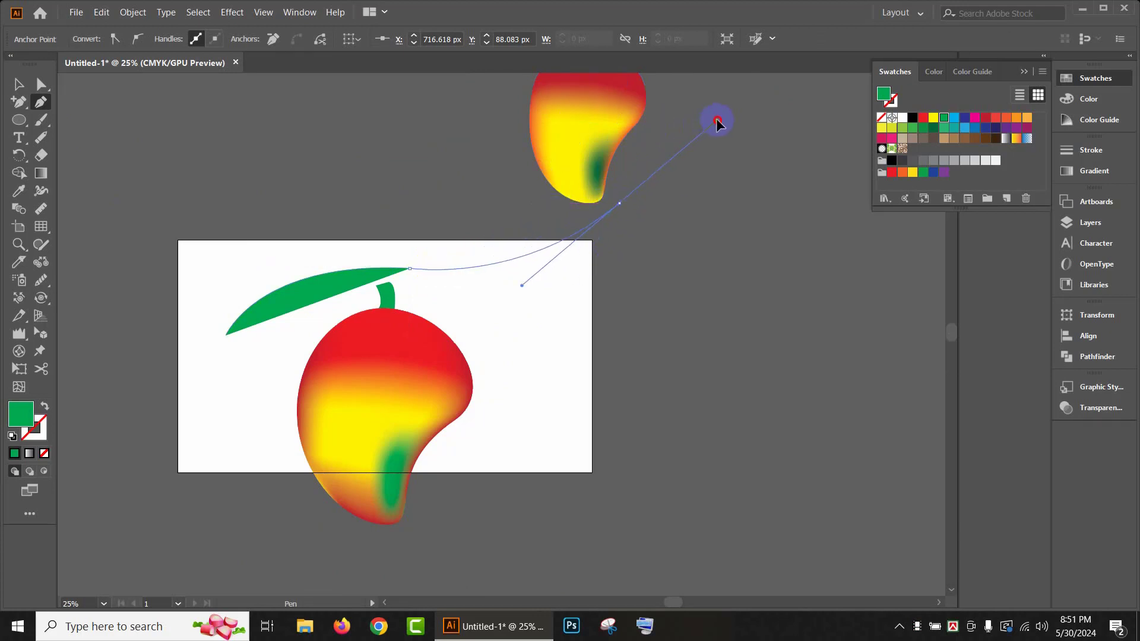
pyautogui.click(619, 202)
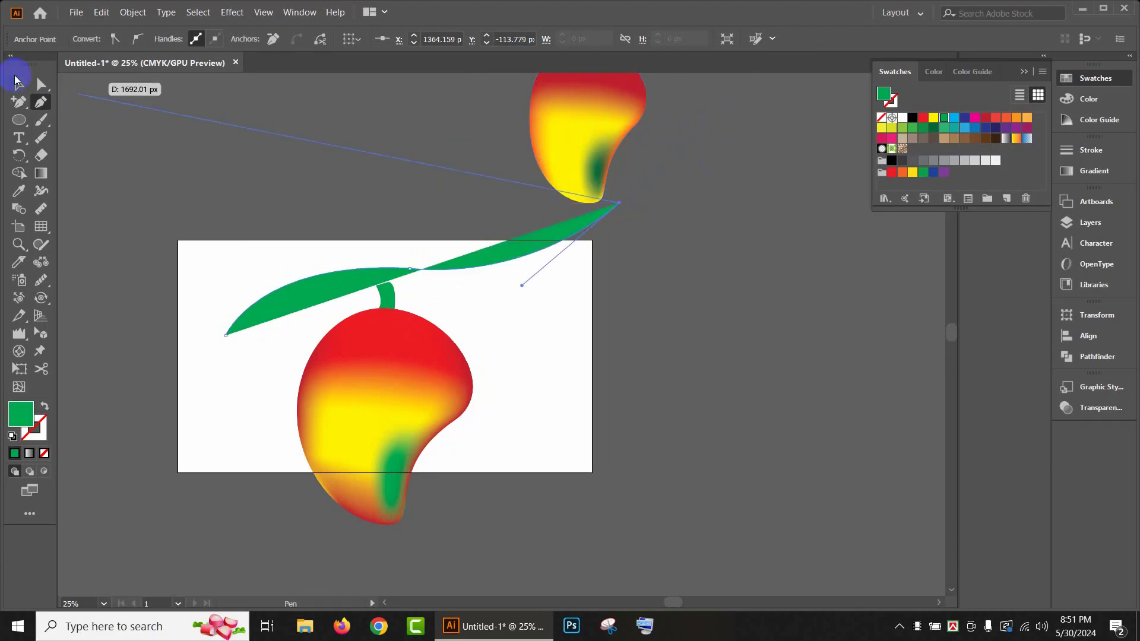
pyautogui.click(20, 86)
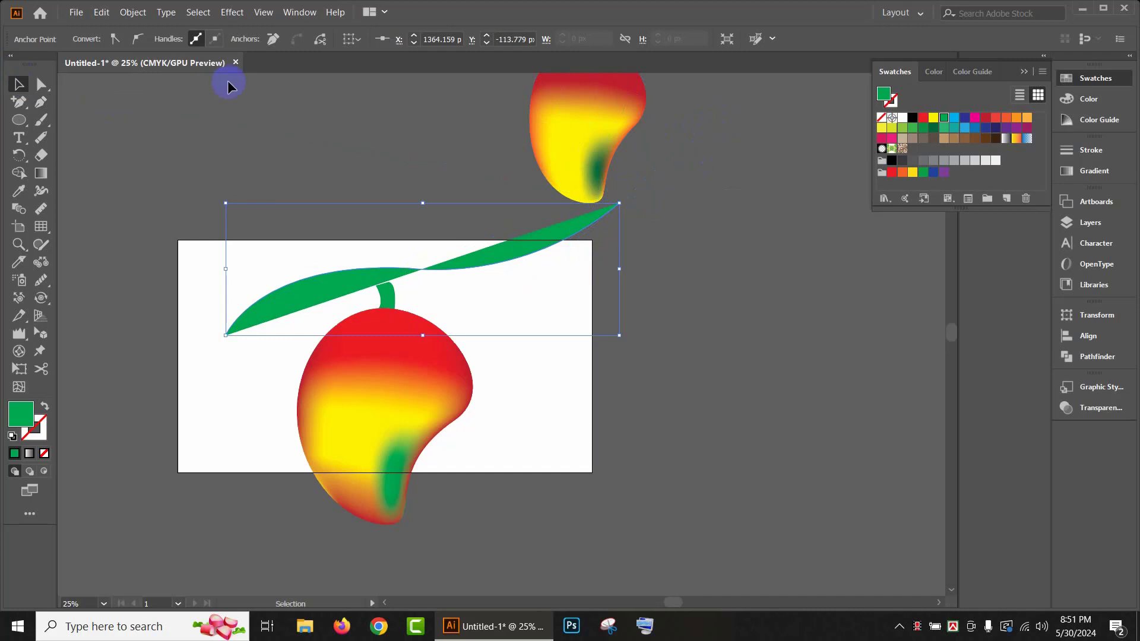
# Step: Swap the branch path's fill and stroke so it has only a green stroke, with a round cap and round join
pyautogui.click(42, 407)
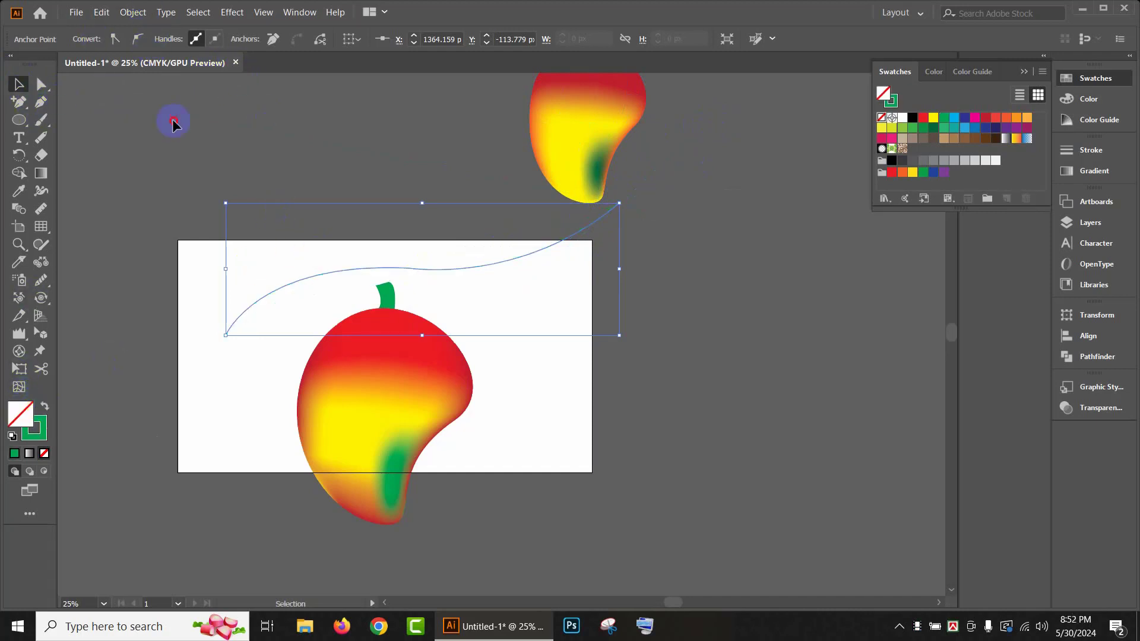
pyautogui.click(250, 226)
pyautogui.moveTo(233, 283); pyautogui.dragTo(259, 334)
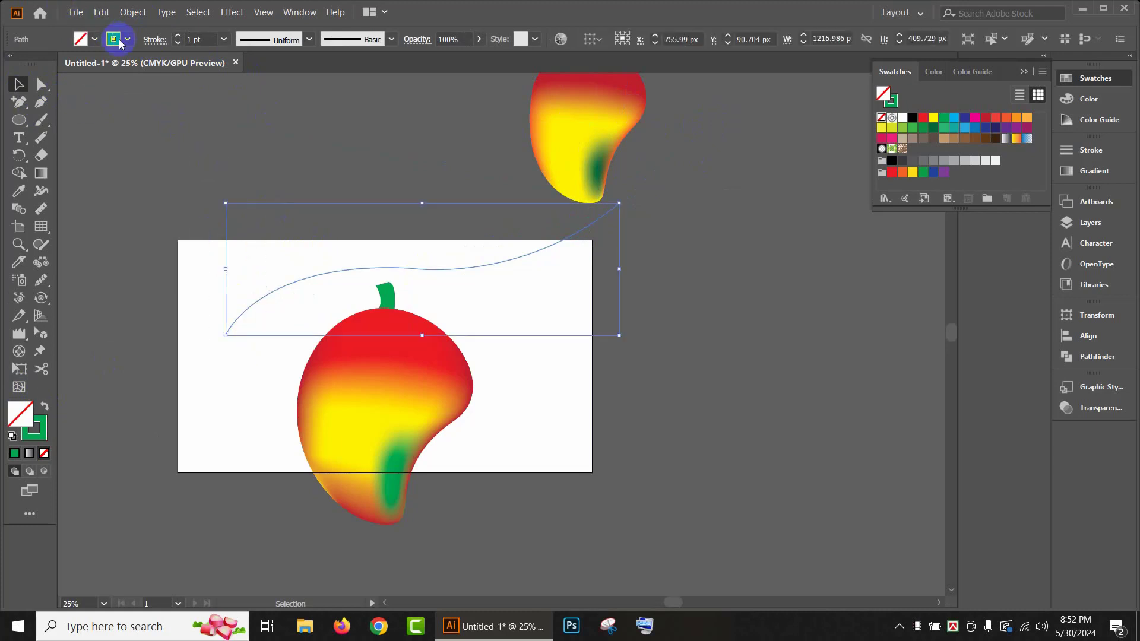
pyautogui.click(154, 40)
pyautogui.click(76, 77)
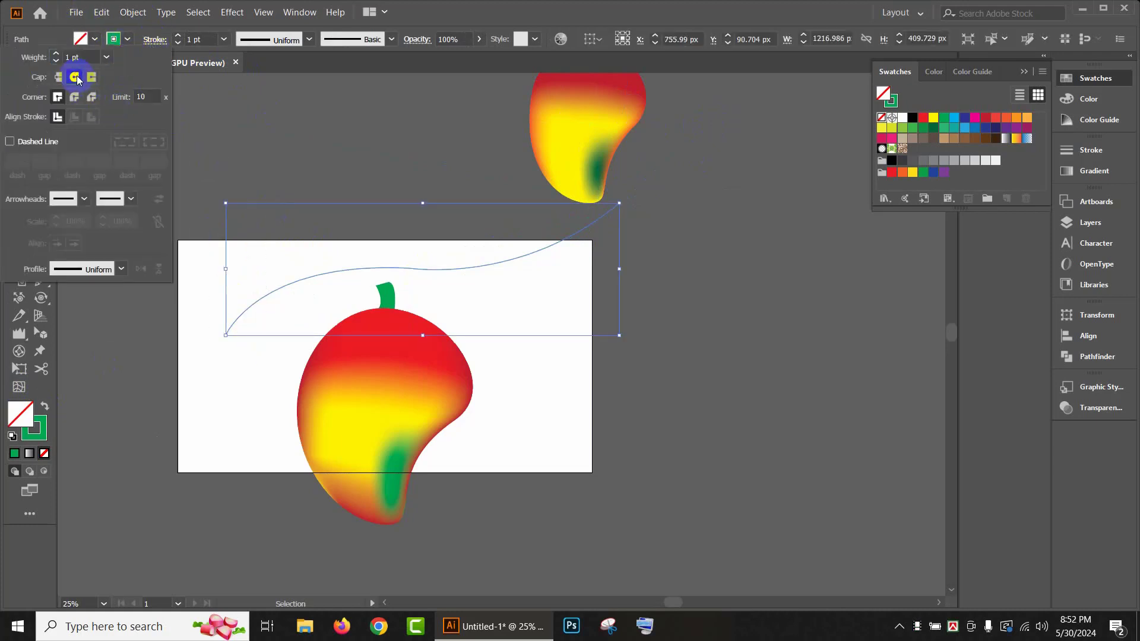
pyautogui.click(76, 98)
pyautogui.click(250, 143)
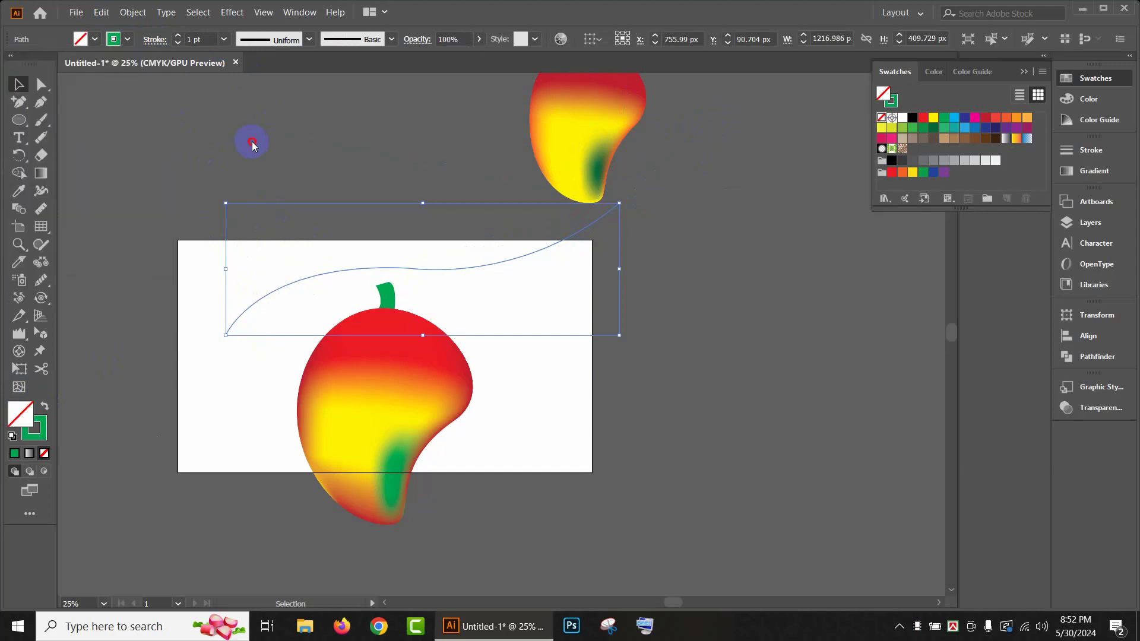
# Step: Apply the width profile tapered at both ends to the branch path and set its stroke weight to 43 pt
pyautogui.click(310, 39)
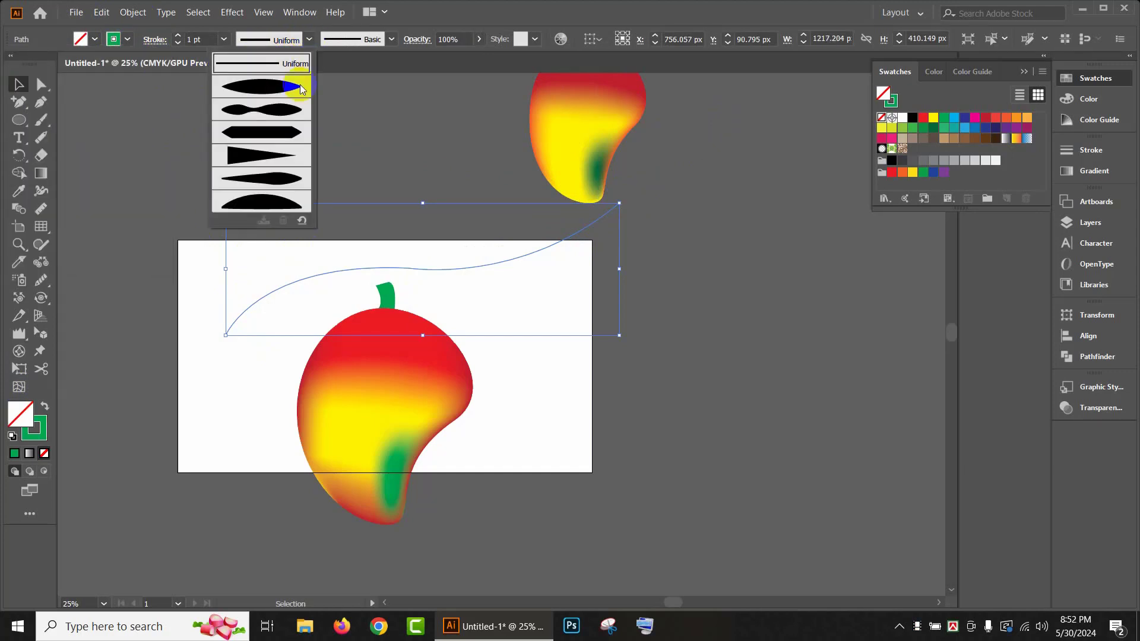
pyautogui.click(272, 84)
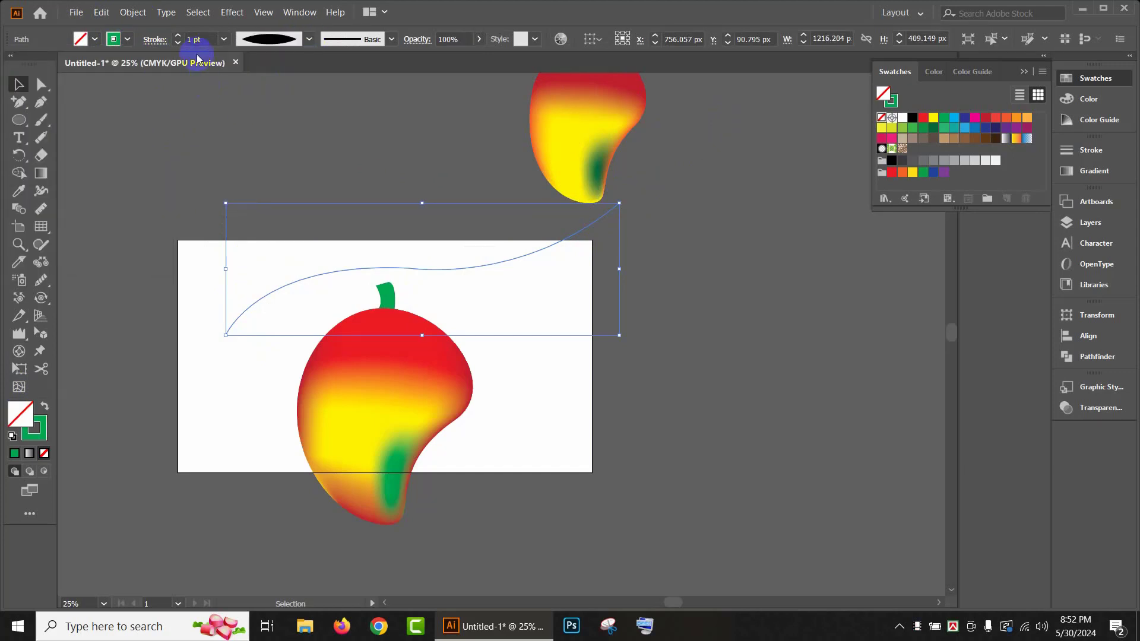
pyautogui.click(179, 37)
pyautogui.click(179, 37)
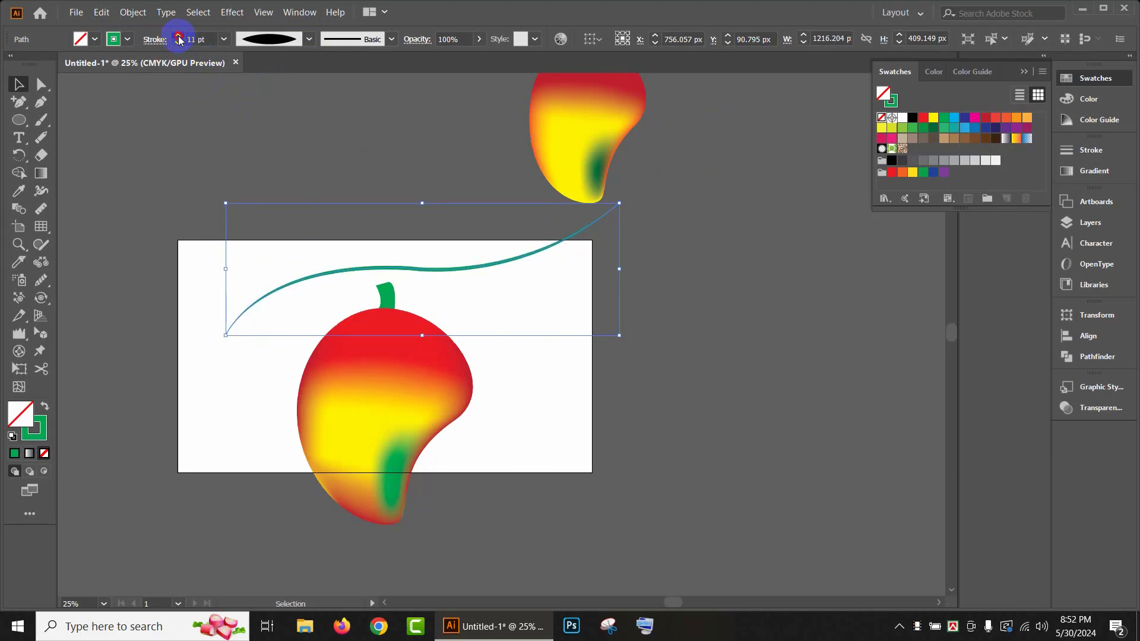
pyautogui.click(178, 38)
pyautogui.click(179, 37)
pyautogui.click(179, 37)
pyautogui.click(179, 37)
pyautogui.click(179, 37)
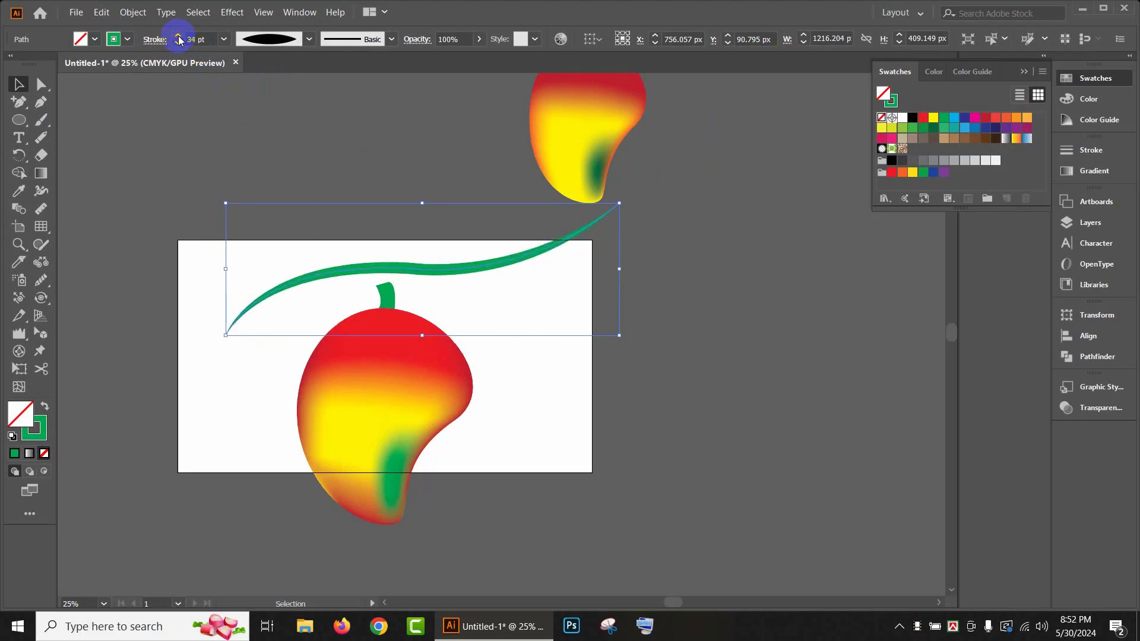
pyautogui.click(177, 37)
pyautogui.click(177, 37)
pyautogui.click(177, 37)
pyautogui.click(177, 37)
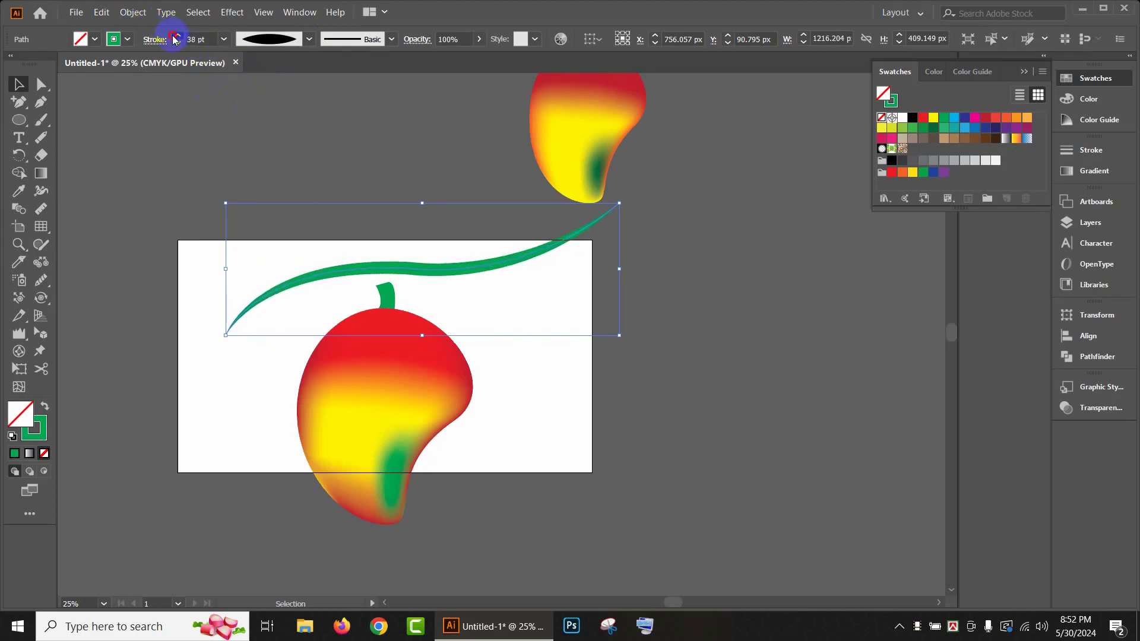
pyautogui.click(177, 37)
pyautogui.click(177, 37)
pyautogui.click(177, 37)
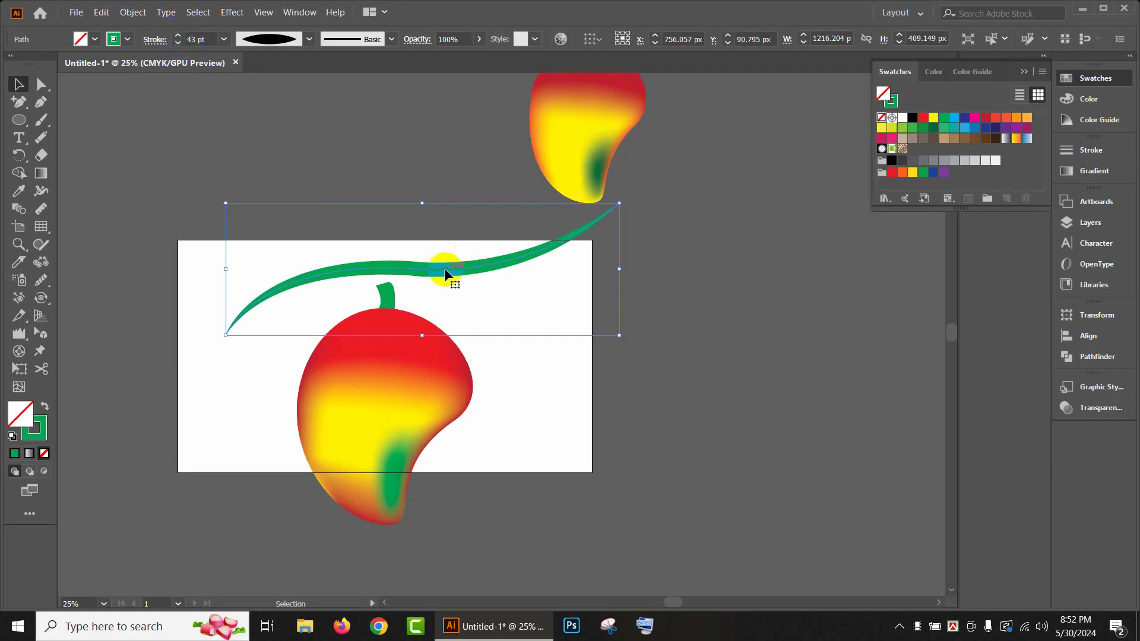
# Step: Expand the branch's appearance, move it onto the top of the stem, and deselect it
pyautogui.click(133, 12)
pyautogui.click(172, 185)
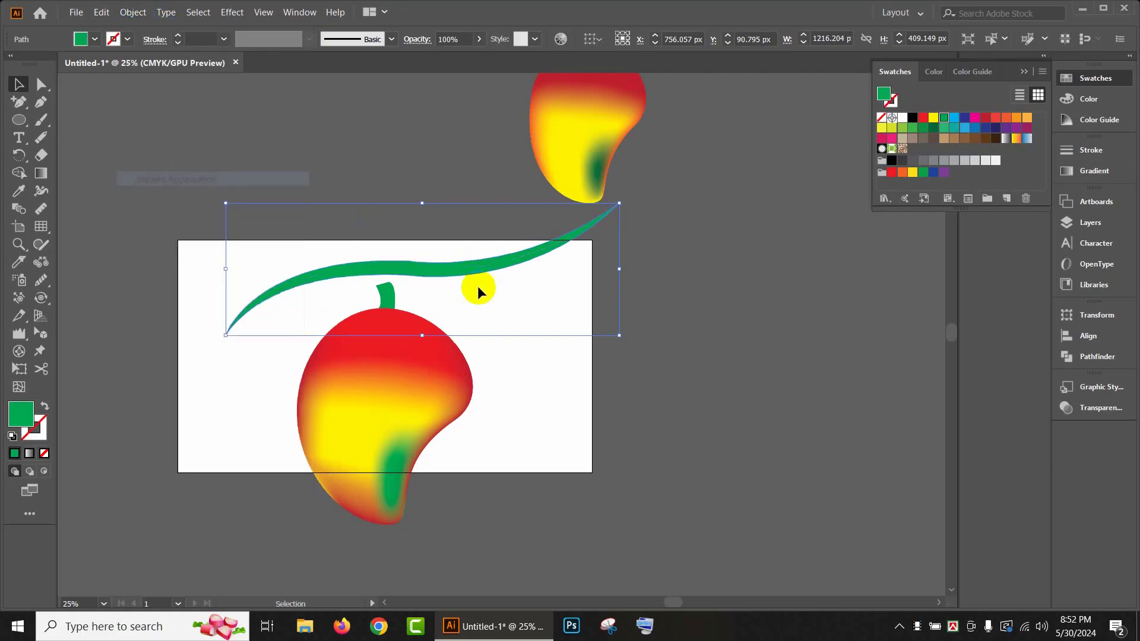
pyautogui.moveTo(443, 278); pyautogui.dragTo(402, 288)
pyautogui.click(647, 269)
pyautogui.scroll(2, 594, 339)
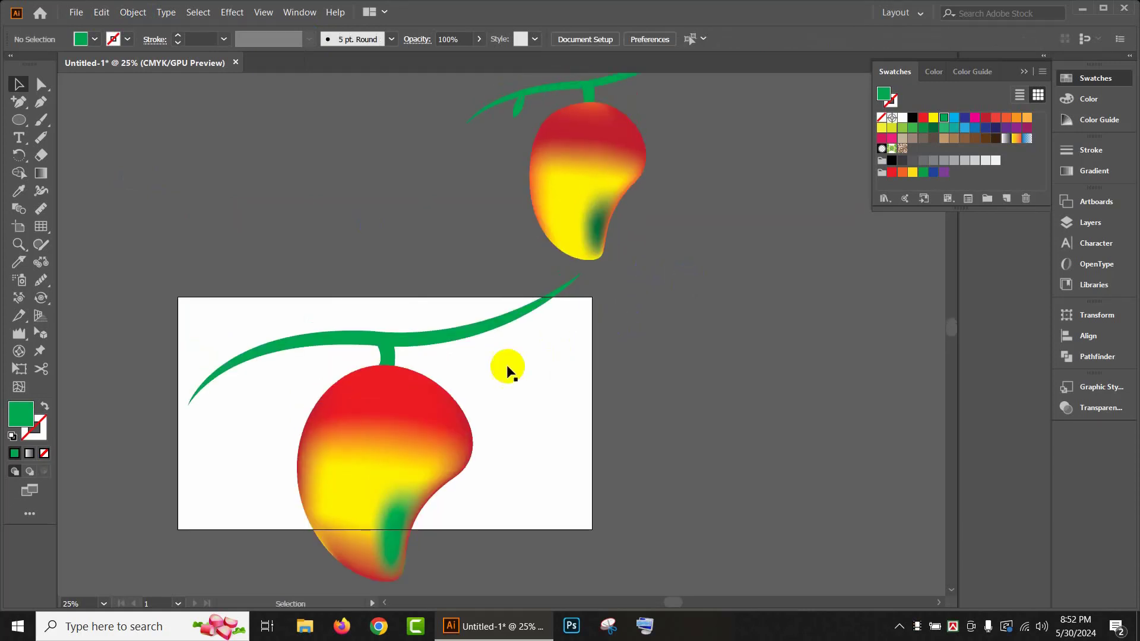
# Step: Draw a green circle about 205 px wide beside the artboard and place an overlapping copy to its right
pyautogui.press('l')
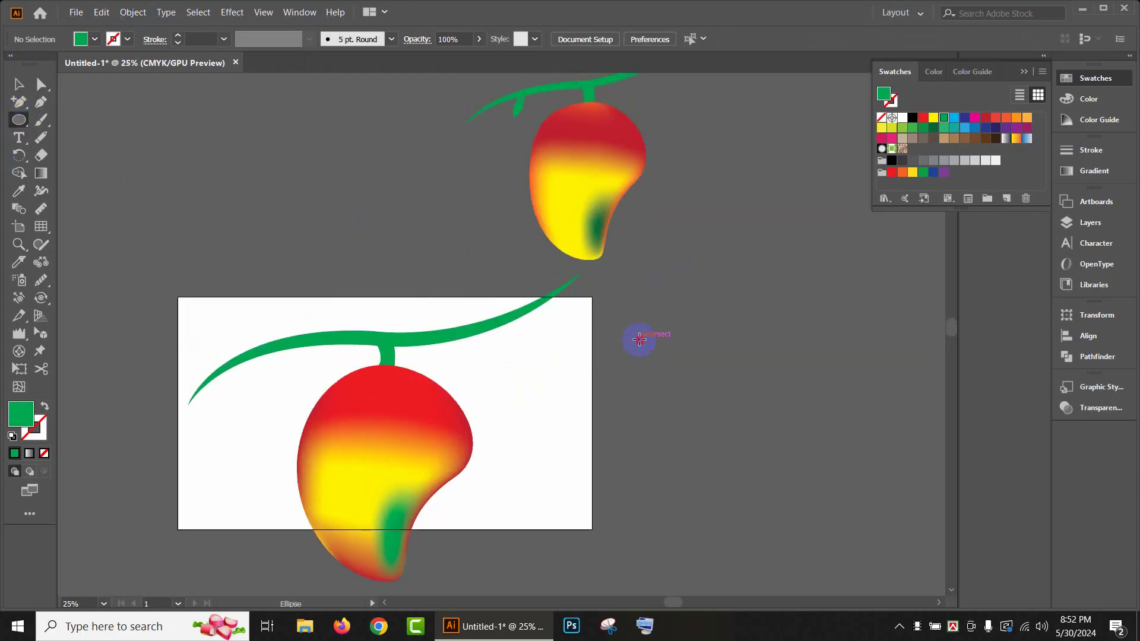
pyautogui.moveTo(639, 340)
pyautogui.mouseDown()
pyautogui.moveTo(673, 372)
pyautogui.moveTo(703, 339)
pyautogui.mouseUp()
pyautogui.press('v')
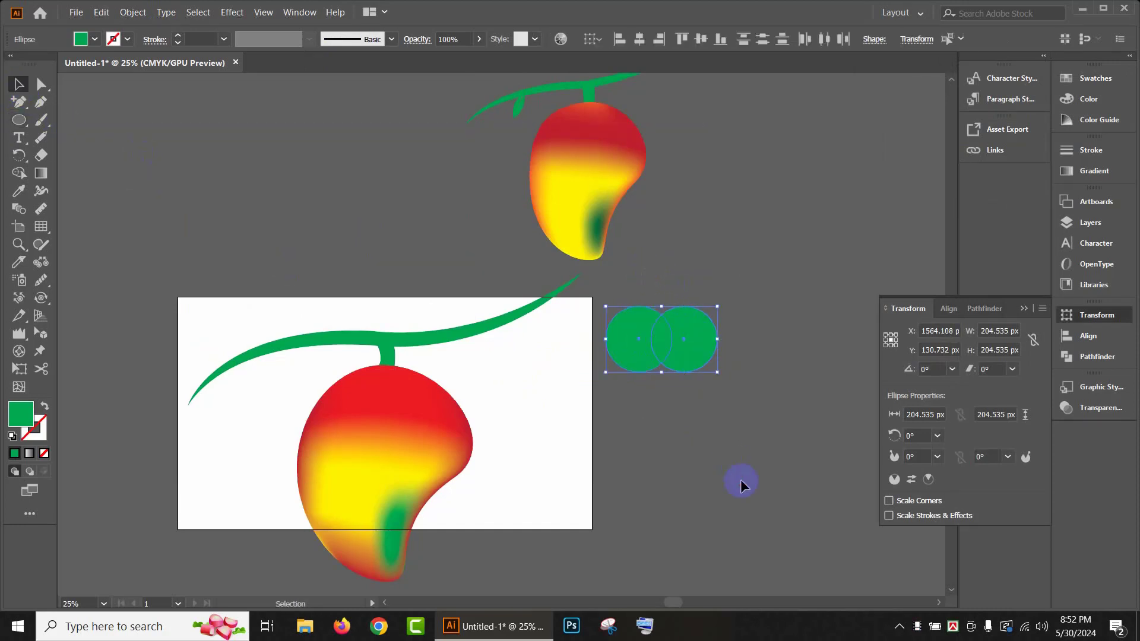
# Step: Cut the two circles down to their overlapping leaf shape with the Shape Builder tool and deselect it
pyautogui.click(20, 174)
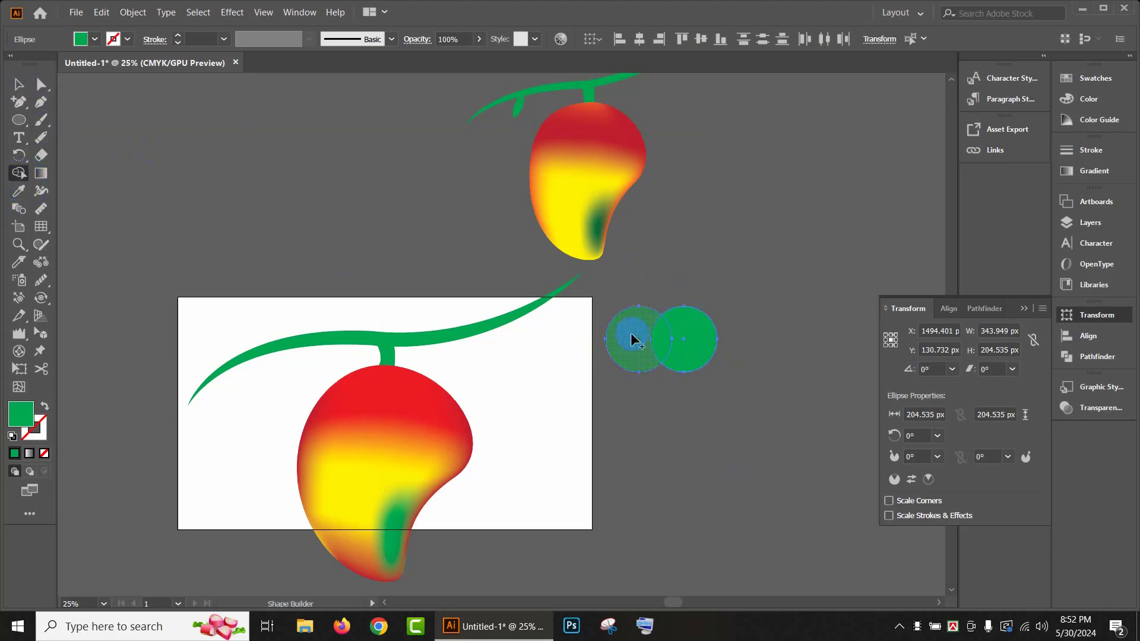
pyautogui.moveTo(663, 281); pyautogui.dragTo(687, 327)
pyautogui.click(24, 88)
pyautogui.click(760, 453)
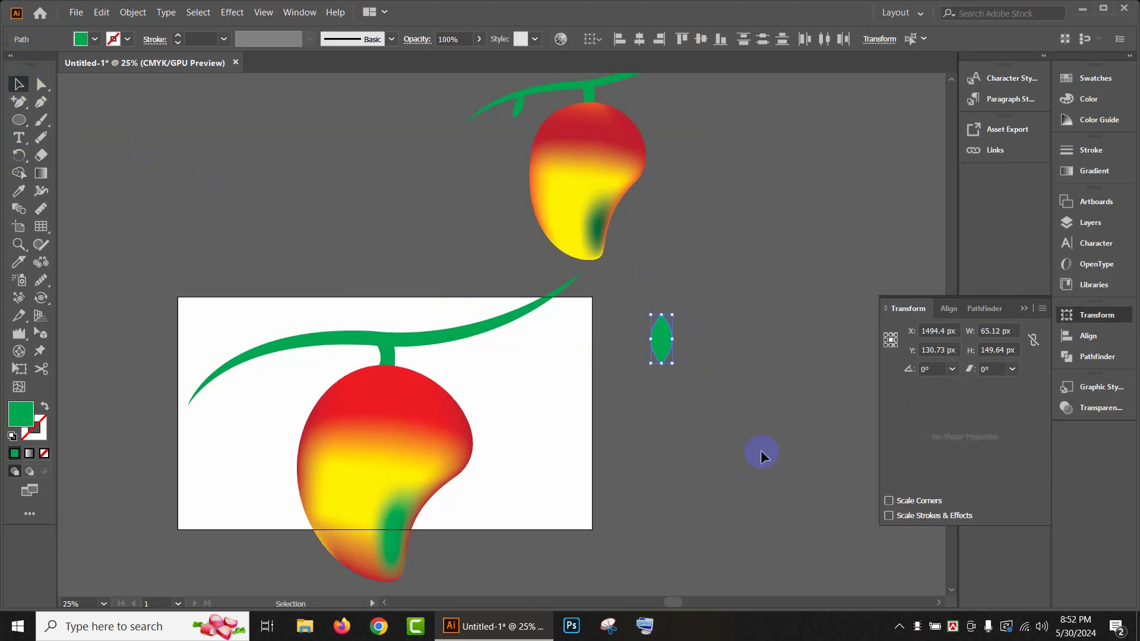
# Step: Draw a vertical line about 127 px long from inside the leaf past its lower tip and give it a black stroke
pyautogui.scroll(2, 673, 354)
pyautogui.scroll(-2, 607, 352)
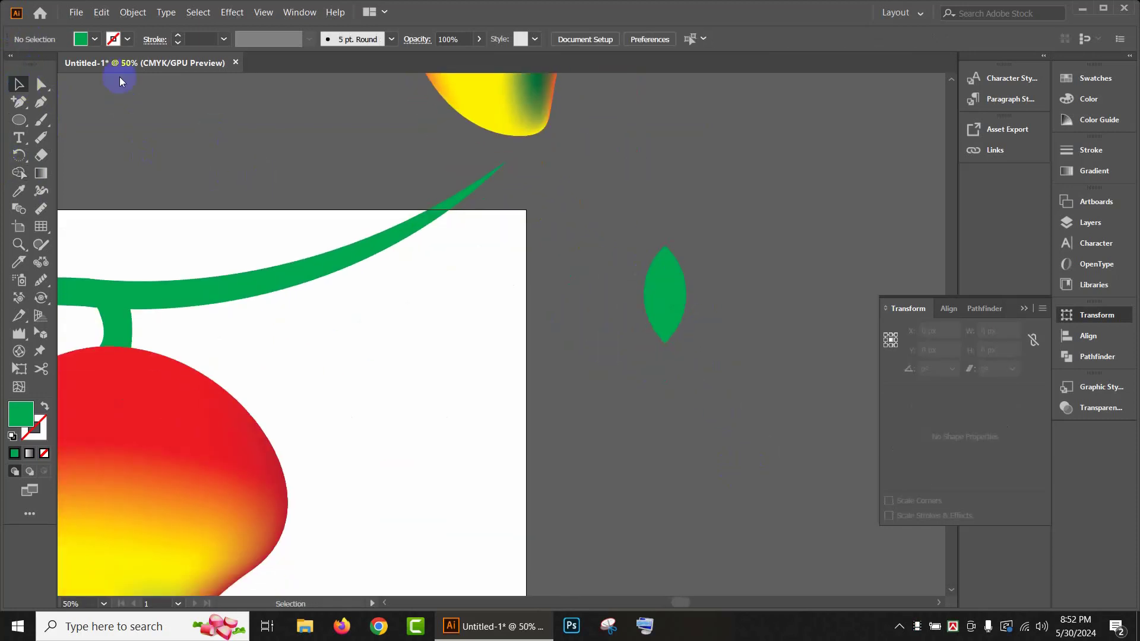
pyautogui.moveTo(24, 126); pyautogui.dragTo(153, 193)
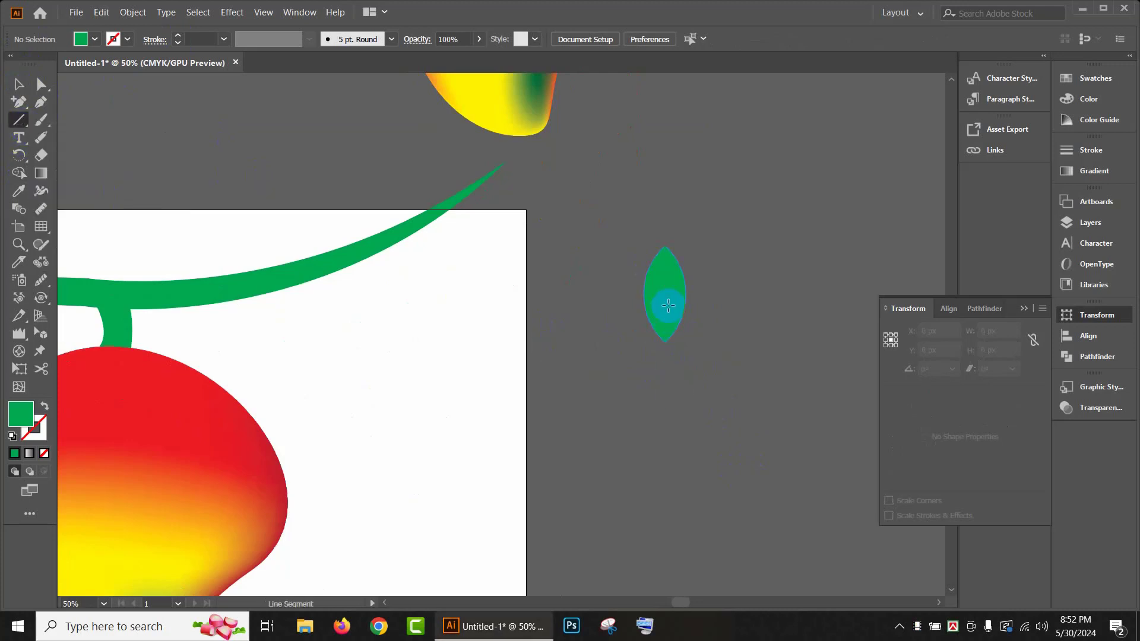
pyautogui.moveTo(665, 281); pyautogui.dragTo(665, 362)
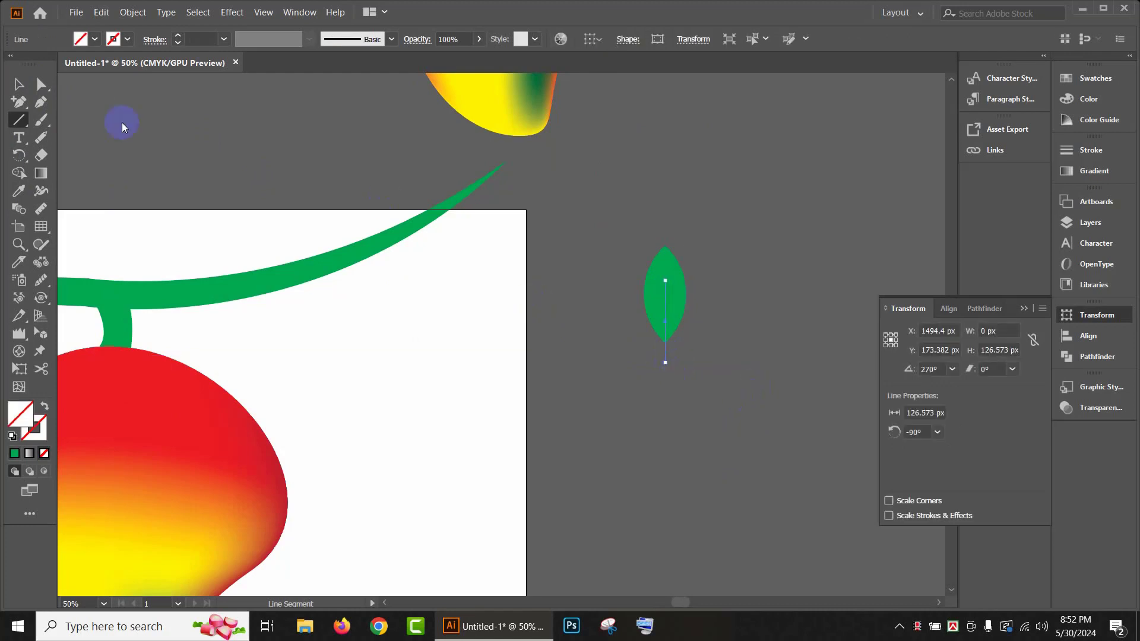
pyautogui.click(127, 38)
pyautogui.click(40, 65)
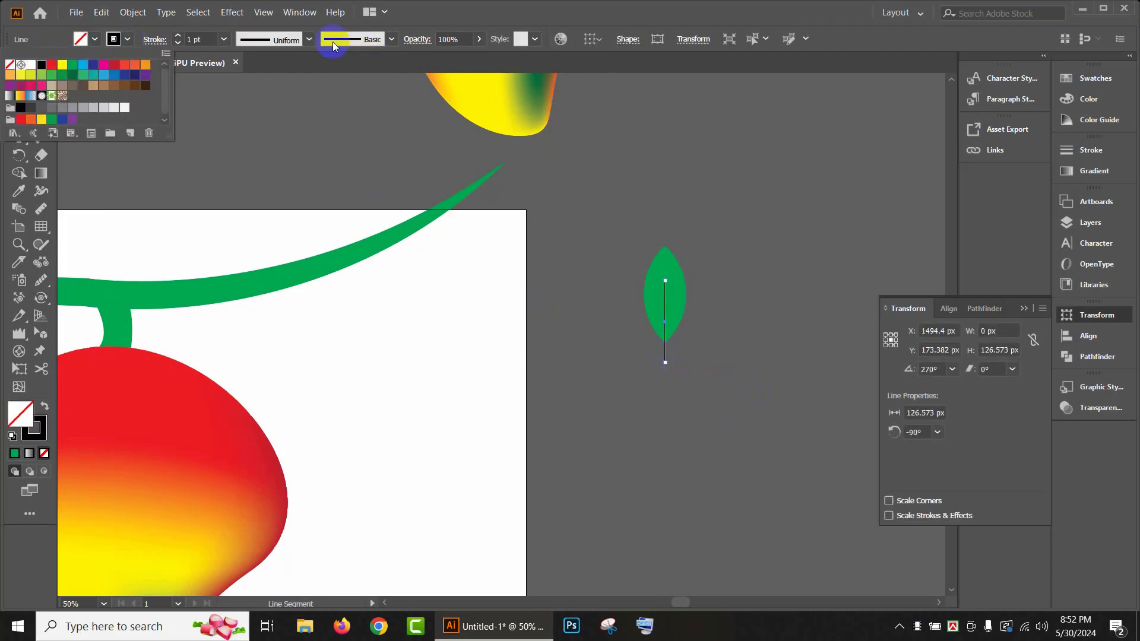
# Step: Apply Width Profile 5 to the leaf's center line and set its stroke weight to 6 pt
pyautogui.click(308, 39)
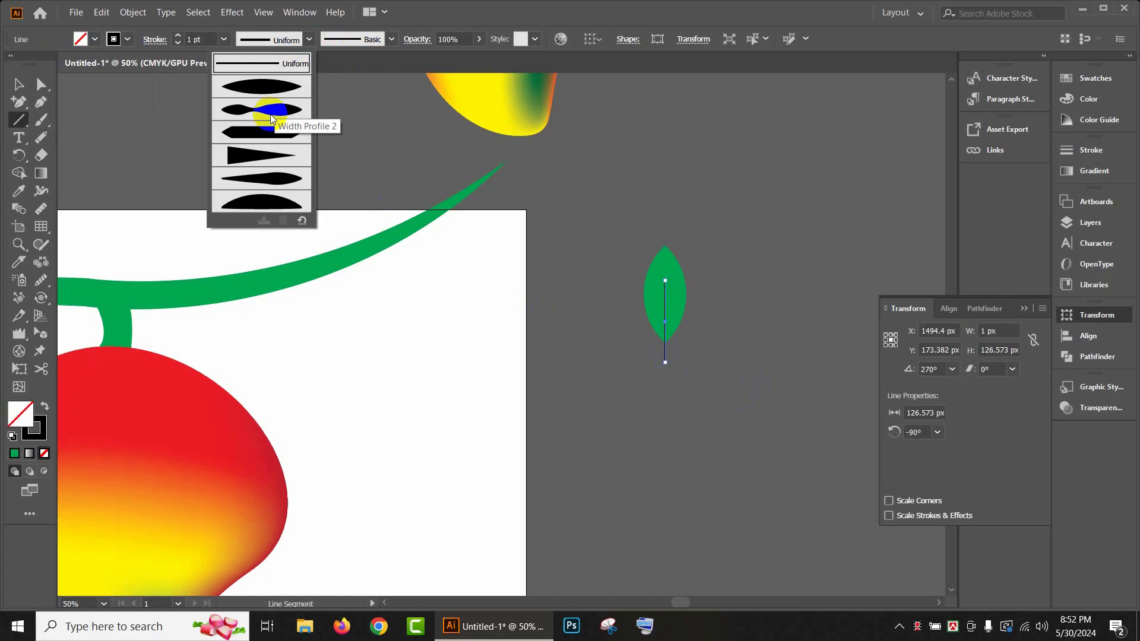
pyautogui.click(261, 154)
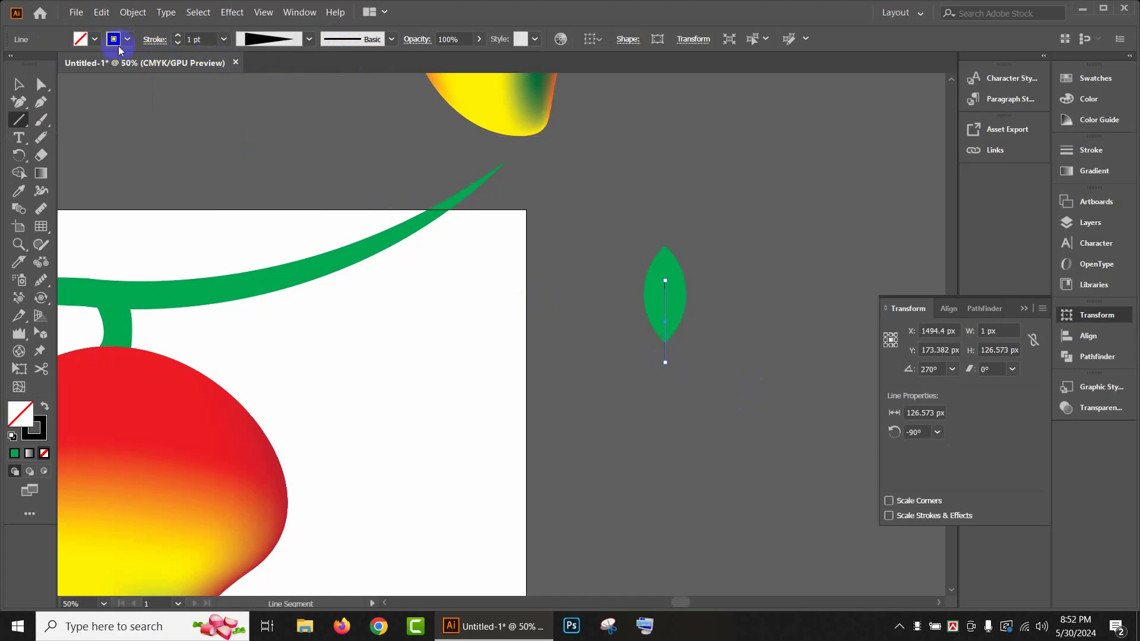
pyautogui.click(309, 41)
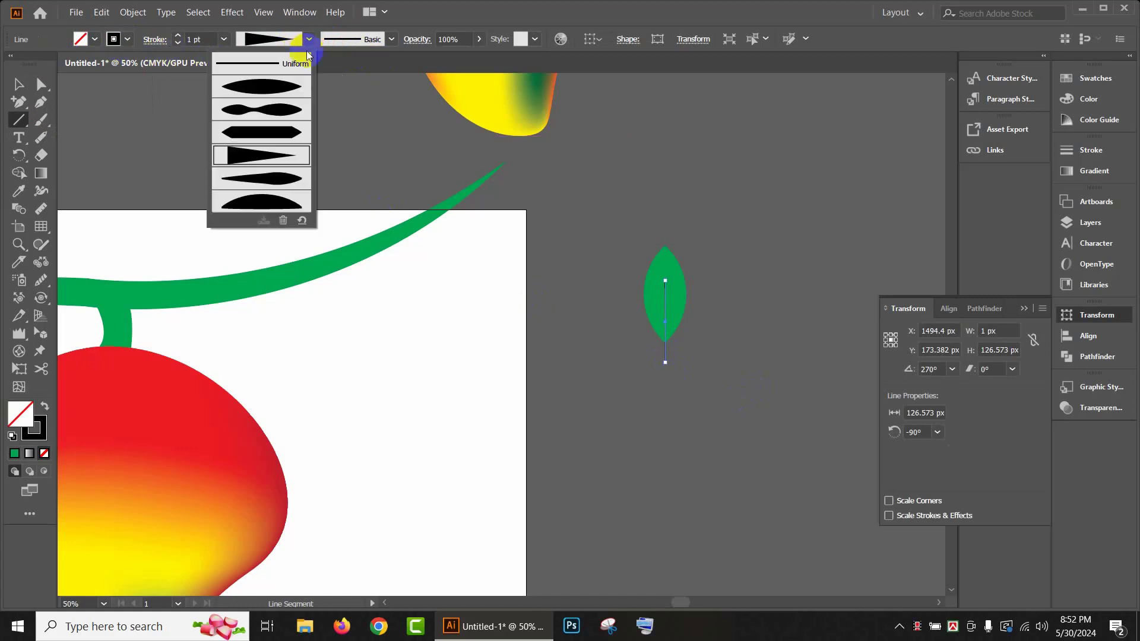
pyautogui.click(274, 183)
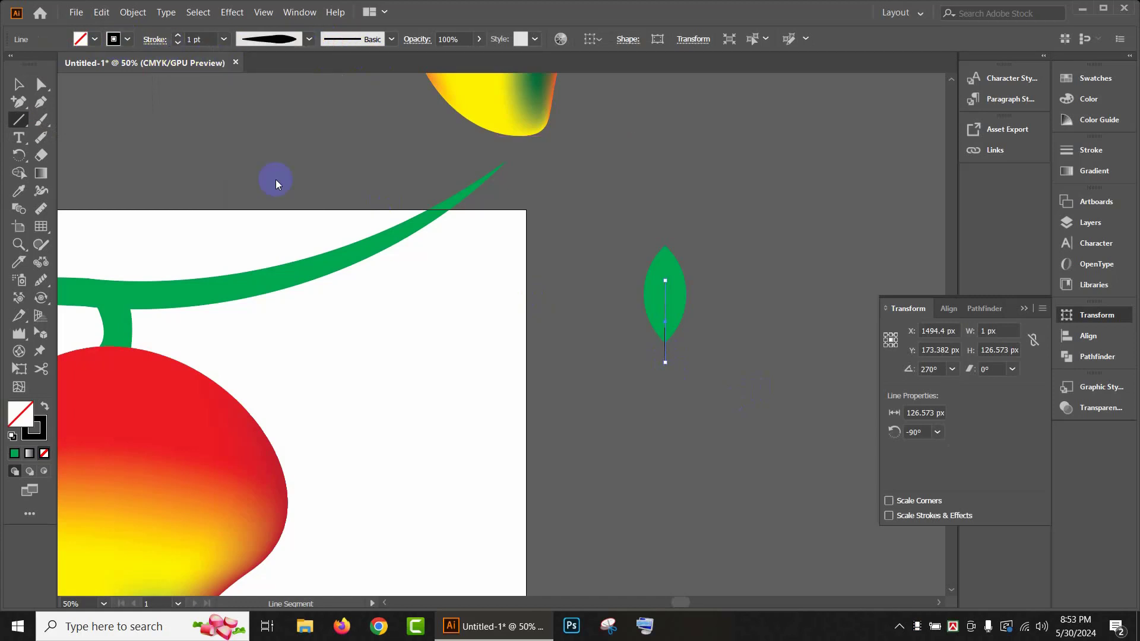
pyautogui.click(178, 36)
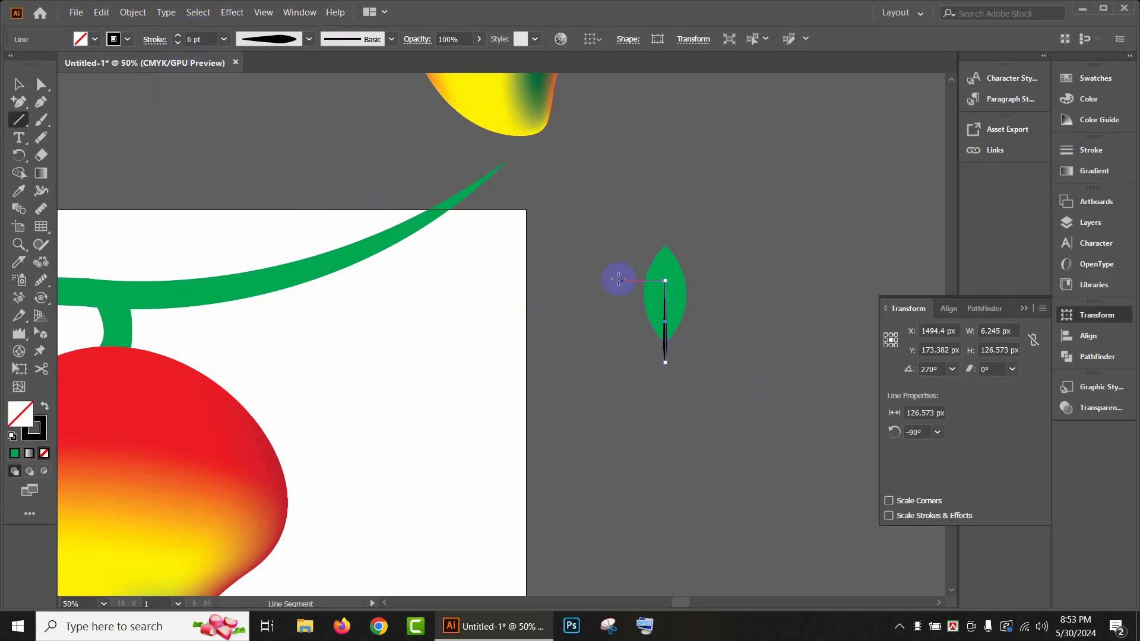
# Step: Select the leaf together with its center line and try to subtract the line with Minus Front
pyautogui.click(19, 84)
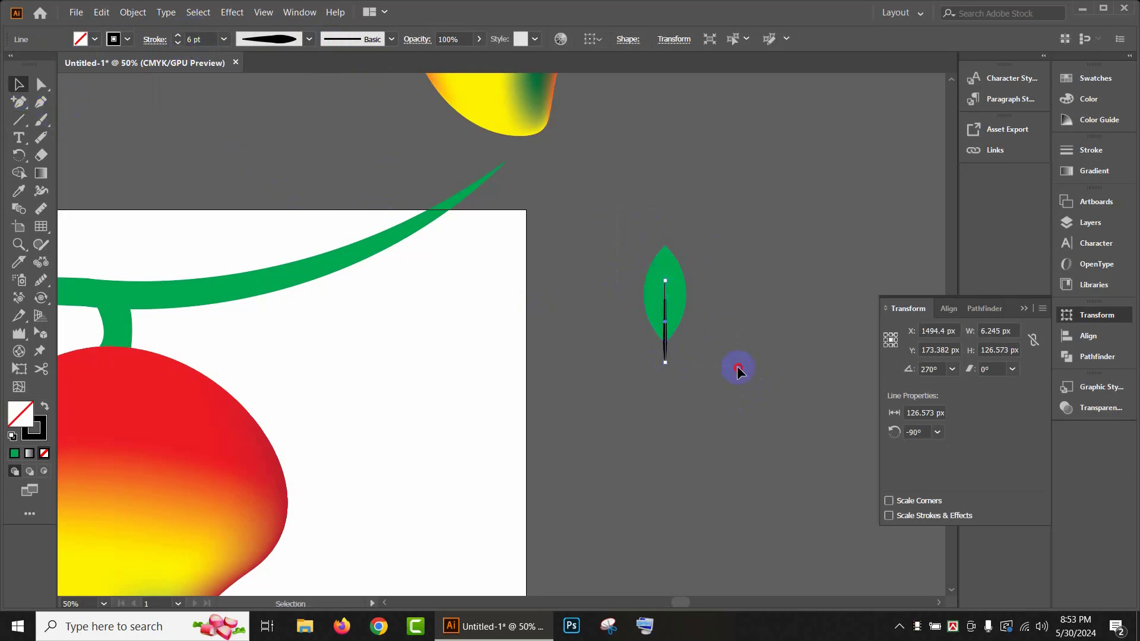
pyautogui.moveTo(738, 370); pyautogui.dragTo(653, 332)
pyautogui.click(1097, 357)
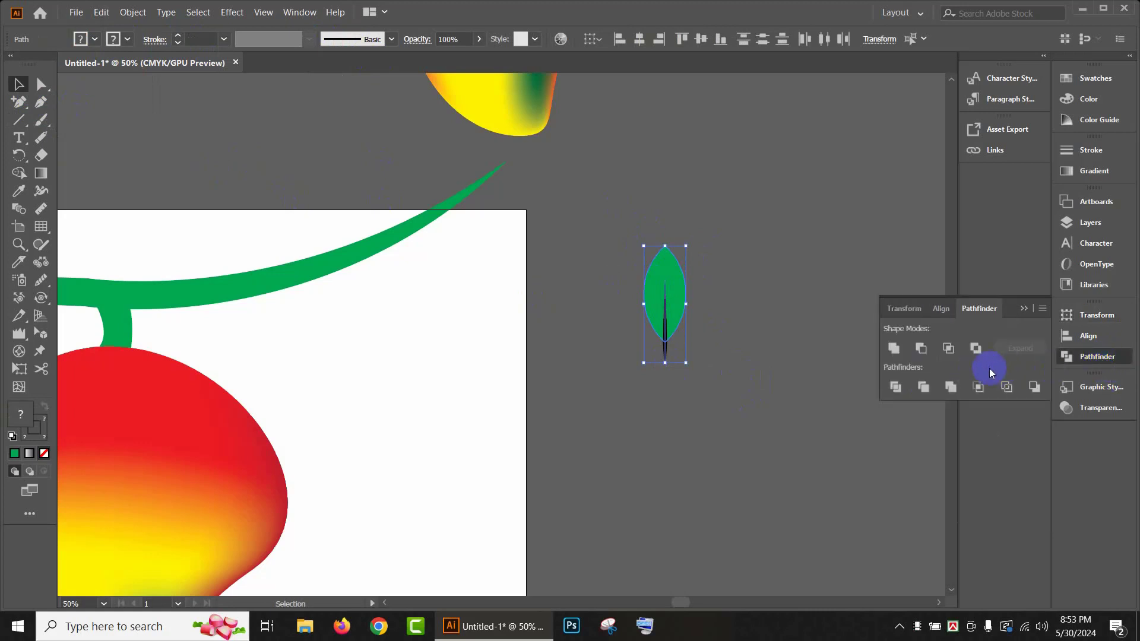
pyautogui.click(921, 348)
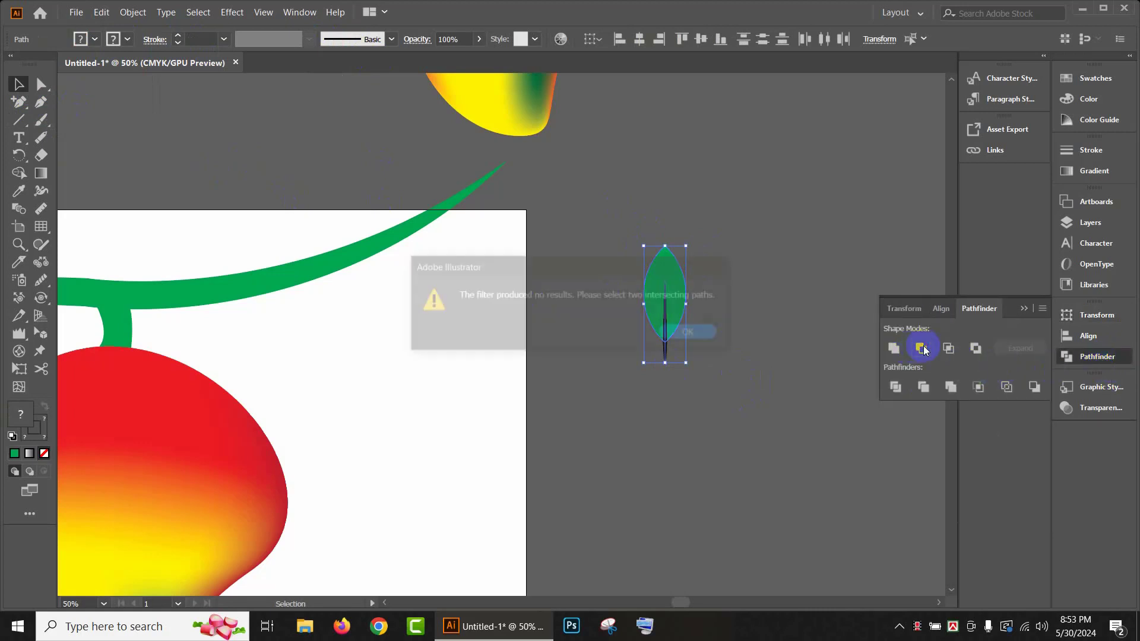
pyautogui.click(693, 334)
# Step: Expand the appearance of the tapered center line and retry Minus Front on it and the leaf
pyautogui.click(133, 12)
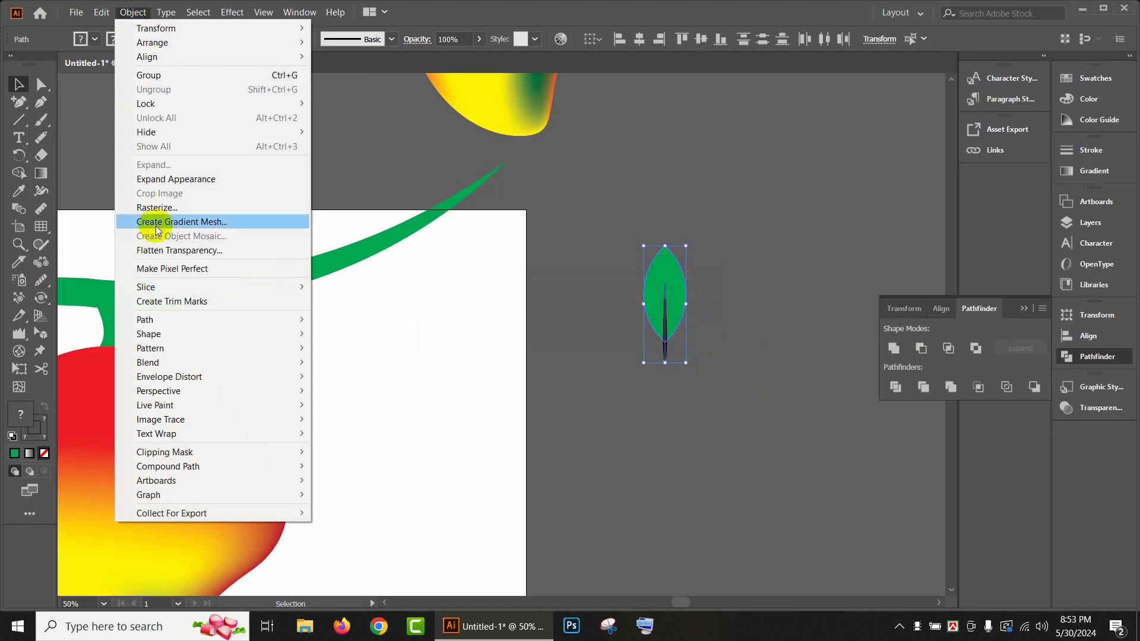
pyautogui.click(178, 179)
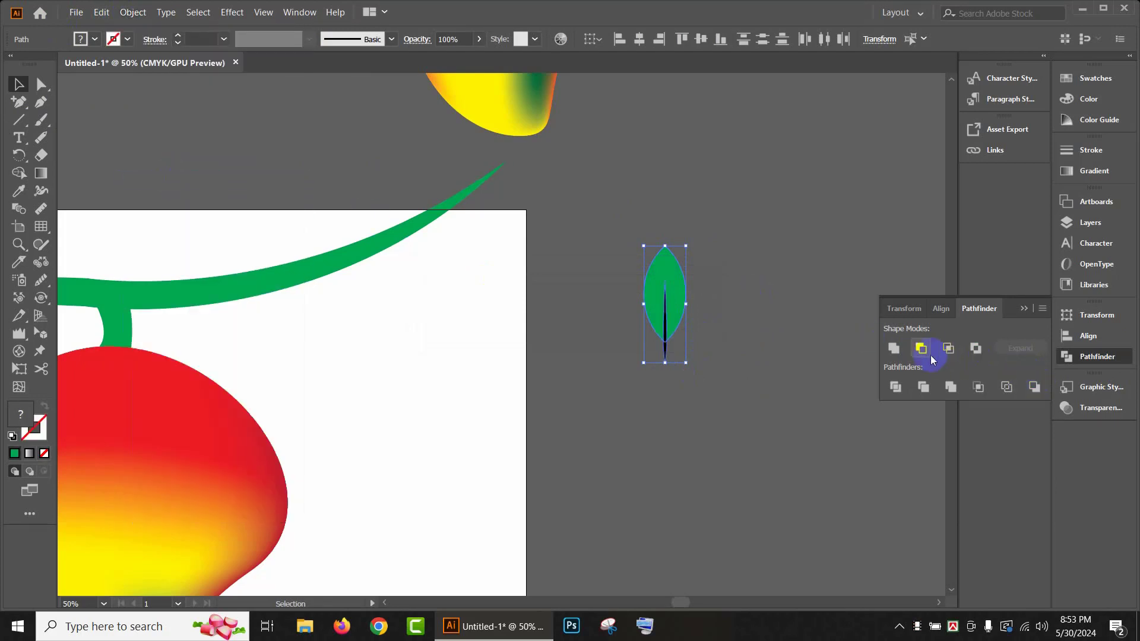
pyautogui.click(921, 350)
pyautogui.click(689, 332)
# Step: Reselect the leaf and the expanded line and try once more to cut the line out with Minus Front
pyautogui.click(649, 266)
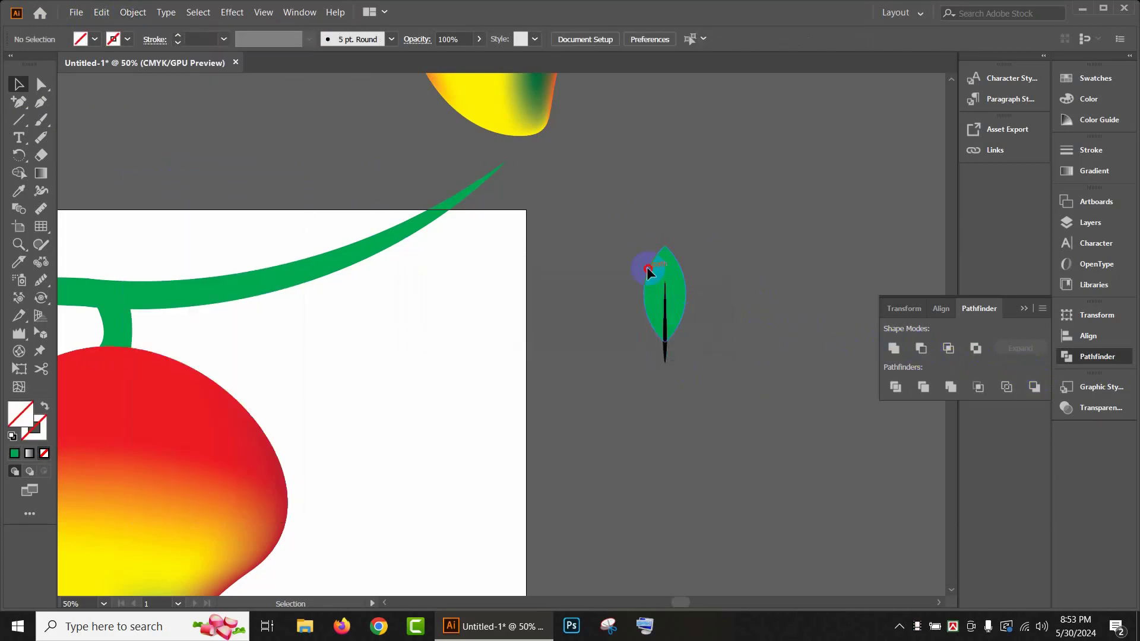
pyautogui.moveTo(662, 217); pyautogui.dragTo(725, 377)
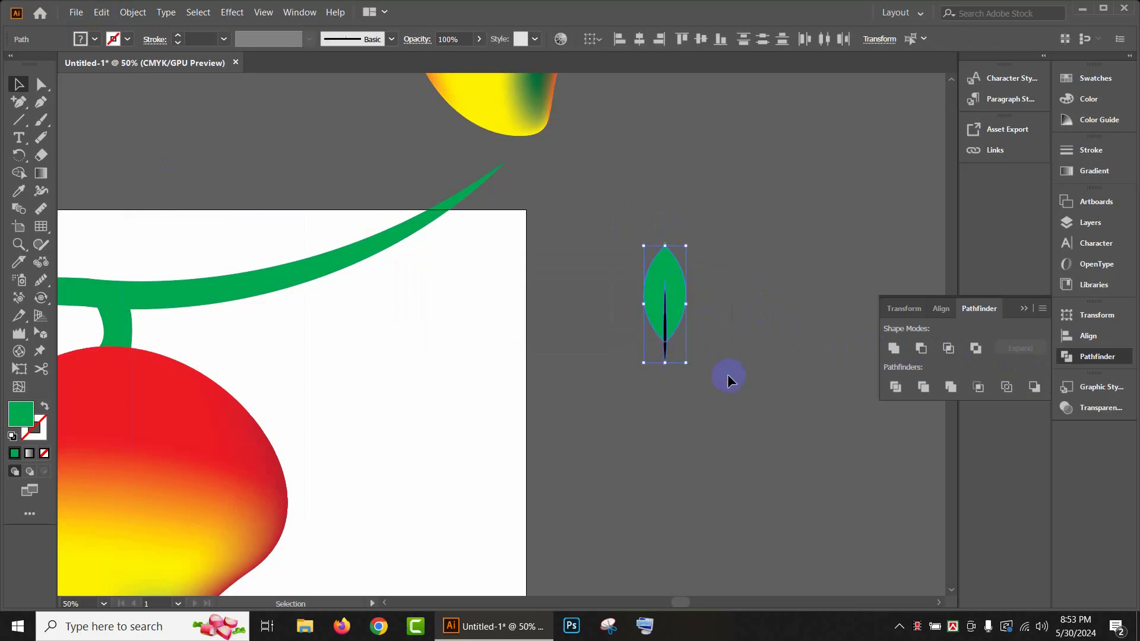
pyautogui.click(921, 348)
pyautogui.click(707, 333)
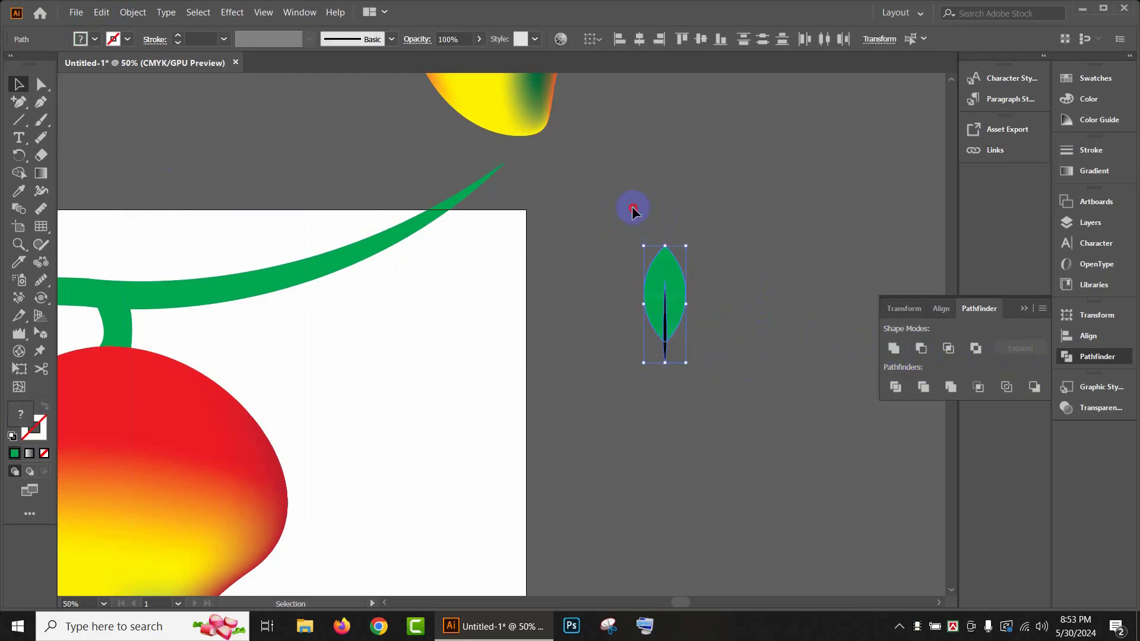
# Step: Divide the leaf and the expanded line with Pathfinder, ungroup the resulting pieces and deselect them
pyautogui.click(895, 386)
pyautogui.rightClick(652, 292)
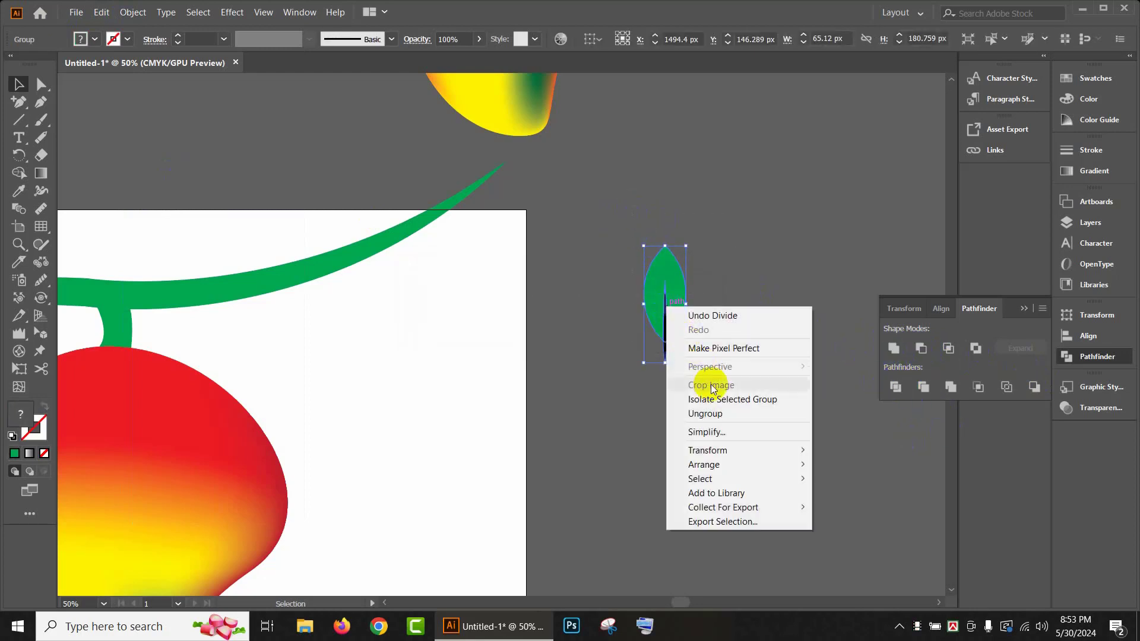
pyautogui.click(719, 414)
pyautogui.click(622, 319)
# Step: Delete both black midrib pieces, the one below the leaf and the one inside it
pyautogui.scroll(3, 647, 319)
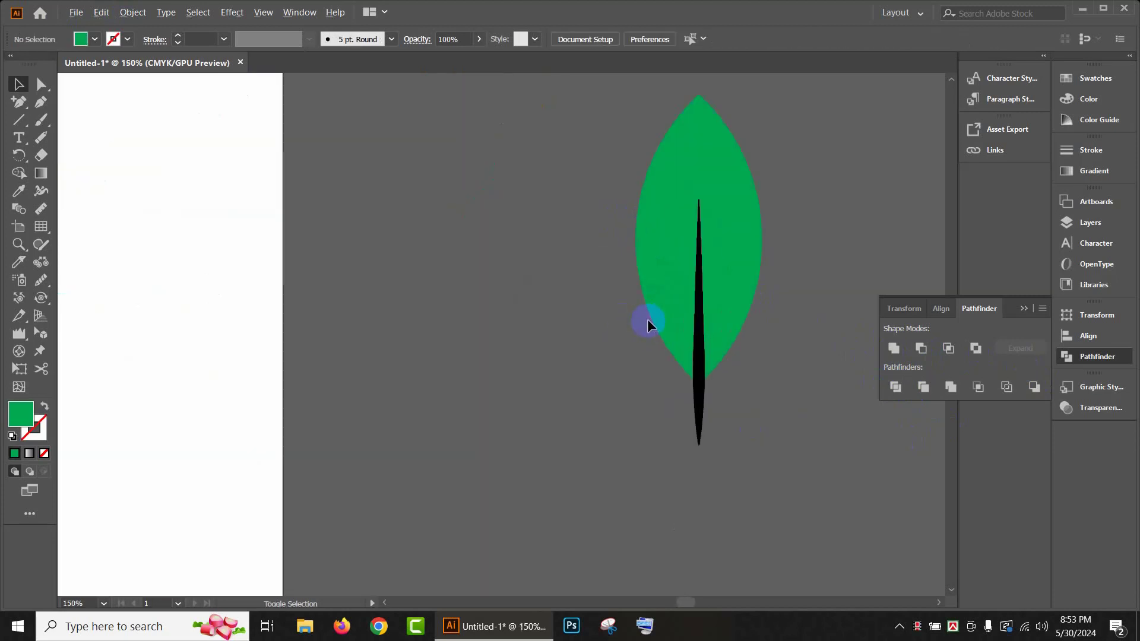
pyautogui.click(700, 390)
pyautogui.press('Delete')
pyautogui.click(699, 356)
pyautogui.press('Delete')
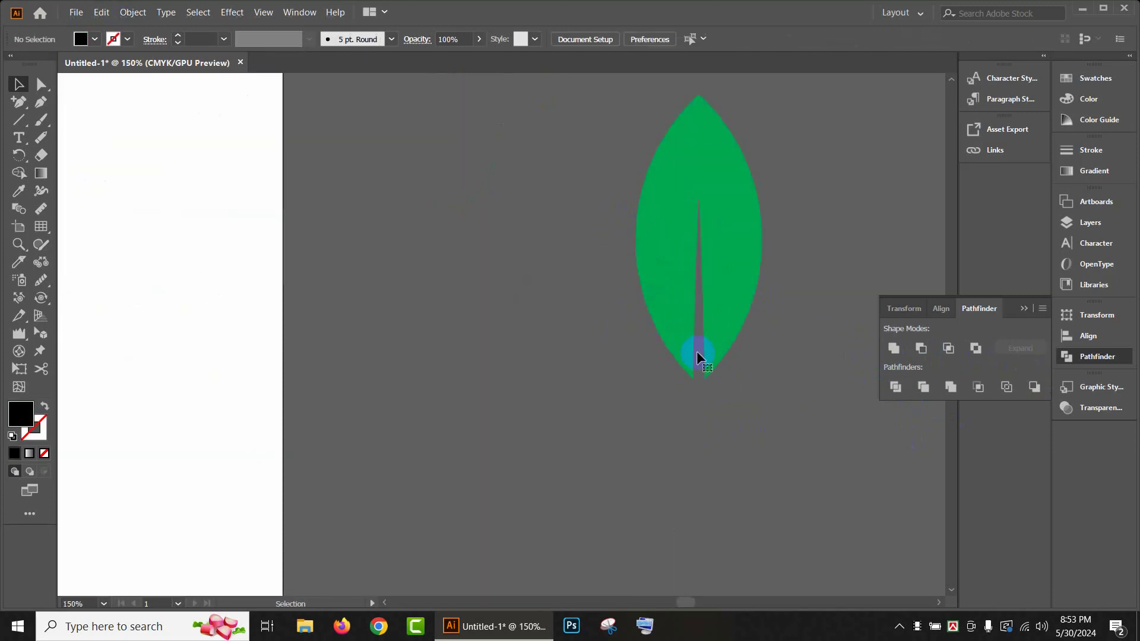
# Step: Rotate the leaf so its tip points down to the right and hang it under the branch's right half
pyautogui.scroll(-3, 694, 351)
pyautogui.click(693, 291)
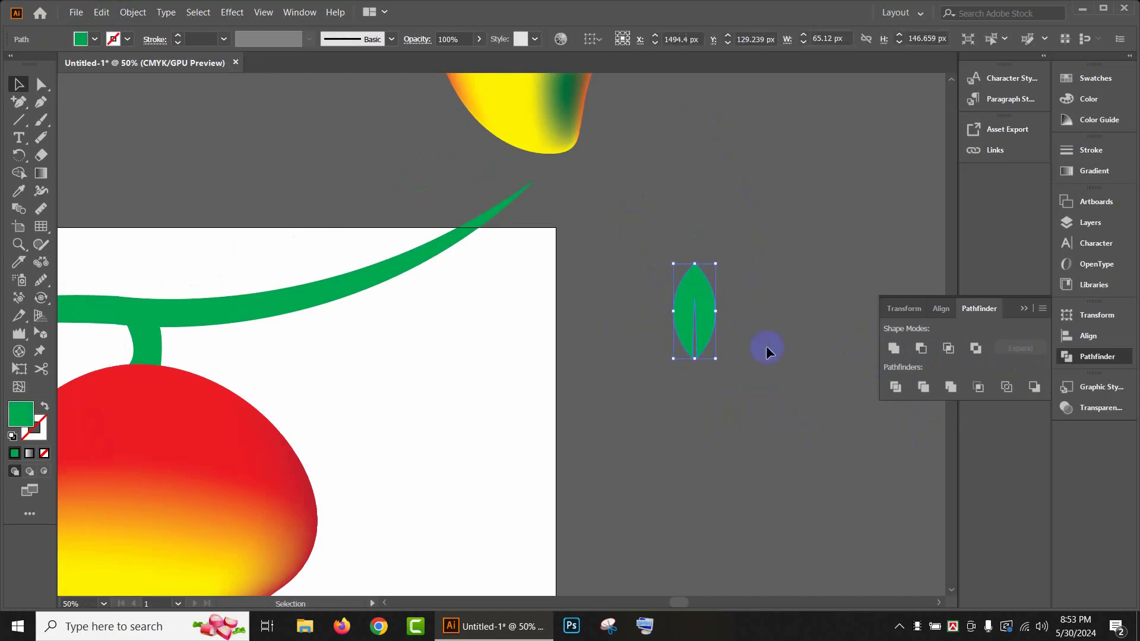
pyautogui.moveTo(720, 262); pyautogui.dragTo(691, 405)
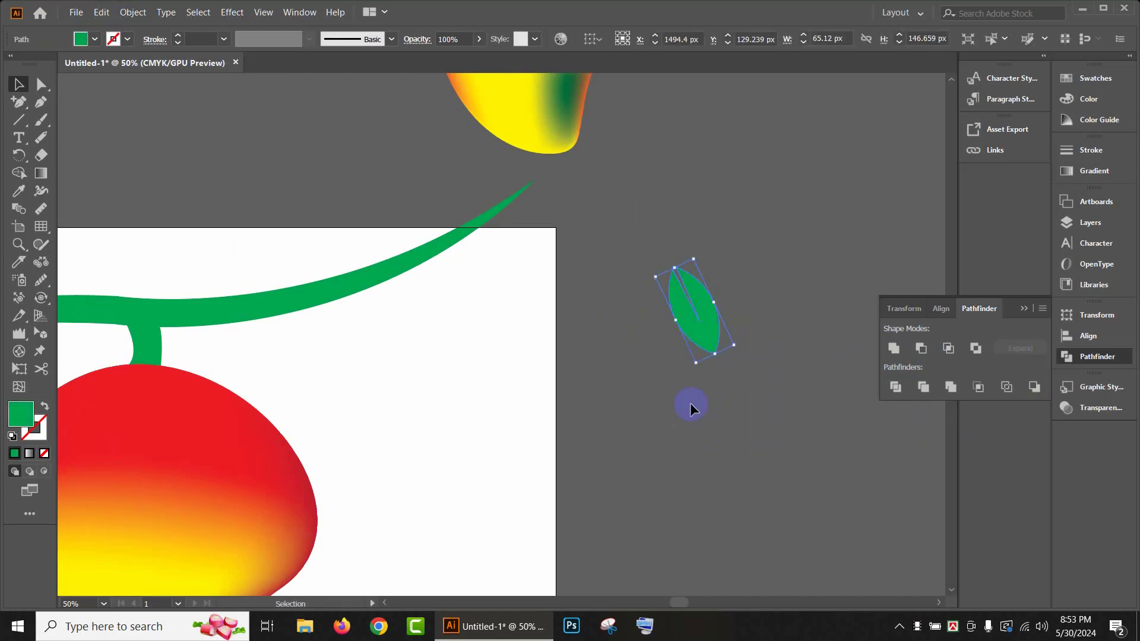
pyautogui.moveTo(692, 336); pyautogui.dragTo(427, 344)
pyautogui.click(547, 359)
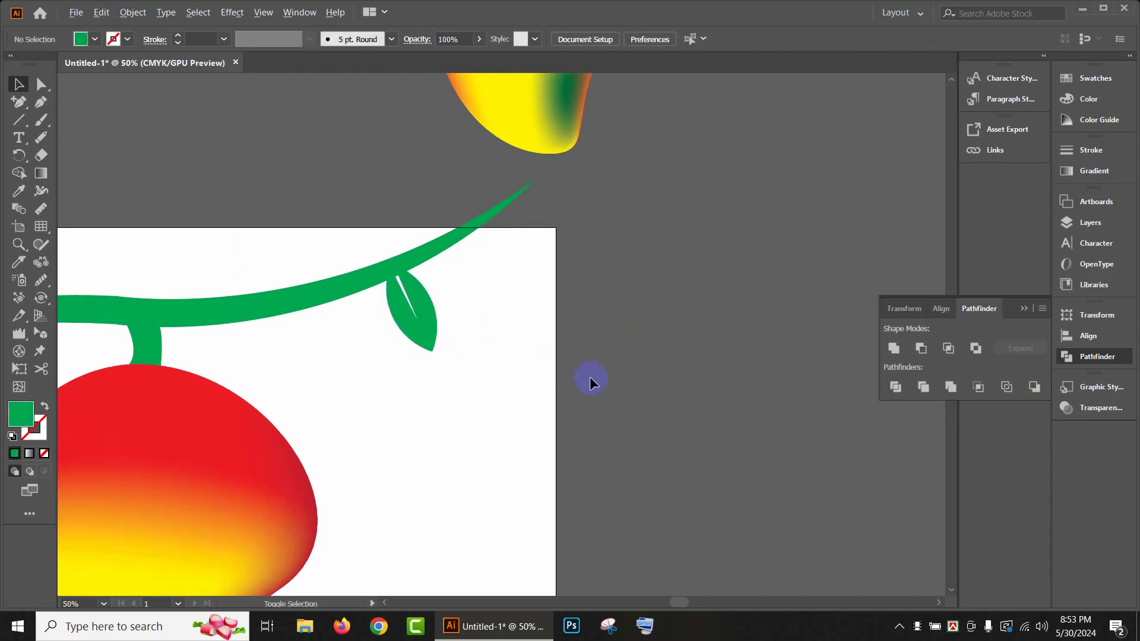
# Step: Place two more copies of the leaf on the branch's left half, one hanging below and one pointing up above
pyautogui.scroll(-3, 646, 399)
pyautogui.moveTo(646, 399); pyautogui.dragTo(711, 392)
pyautogui.moveTo(636, 368); pyautogui.dragTo(443, 303)
pyautogui.moveTo(465, 387); pyautogui.dragTo(493, 343)
pyautogui.click(714, 445)
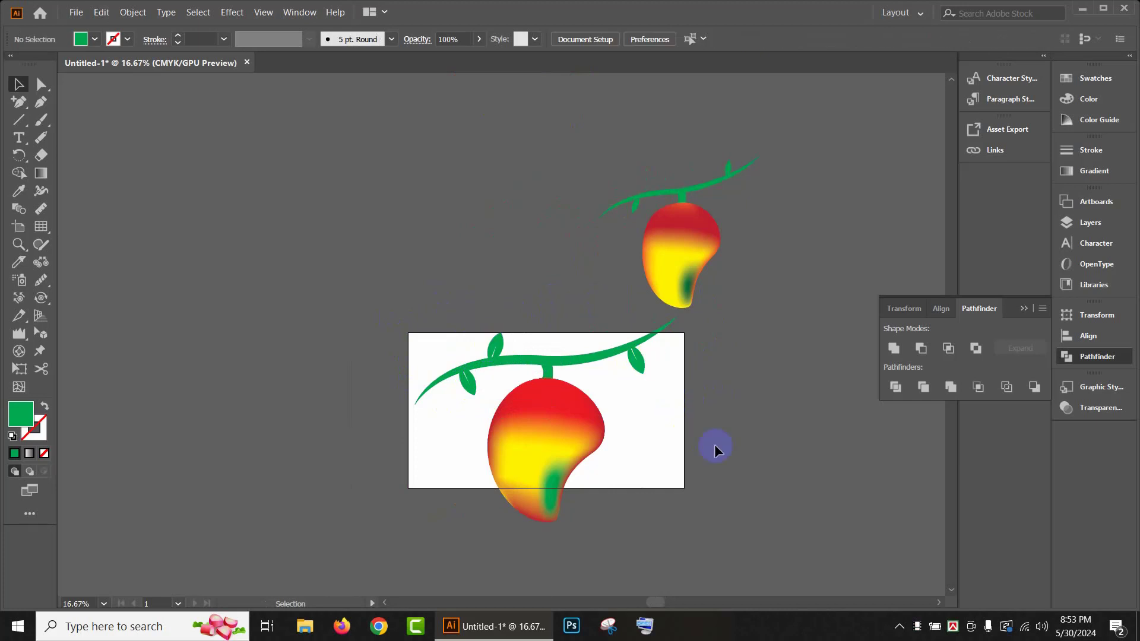
# Step: Move the finished example mango farther away to the right of the artboard and deselect it
pyautogui.scroll(-1, 715, 445)
pyautogui.moveTo(739, 449); pyautogui.dragTo(520, 381)
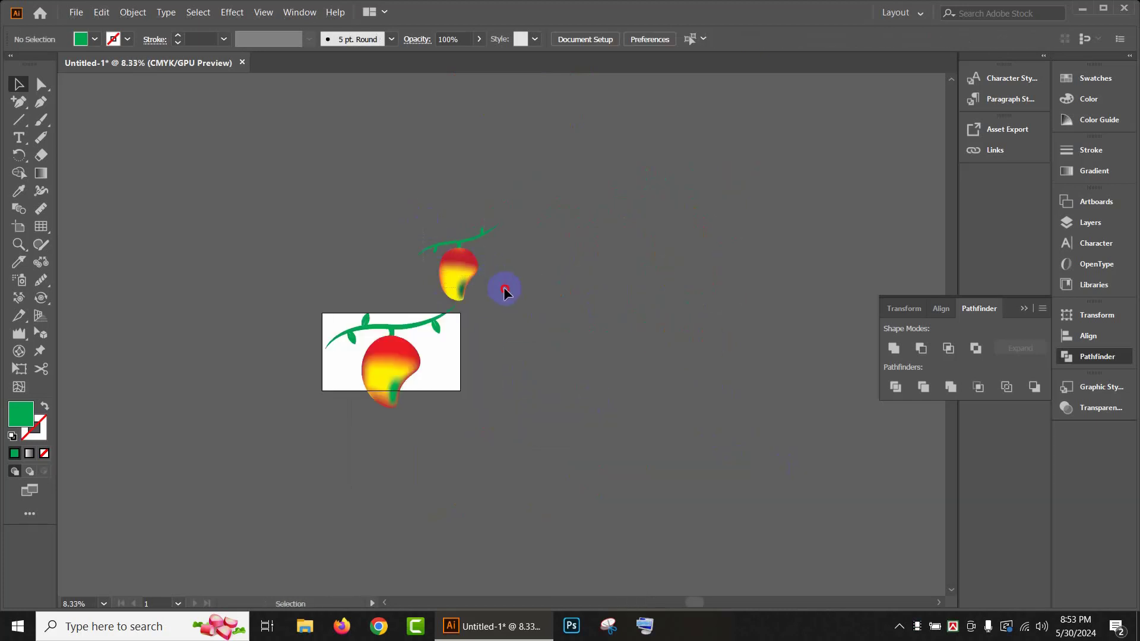
pyautogui.moveTo(465, 274); pyautogui.dragTo(614, 267)
pyautogui.click(583, 355)
# Step: Select the whole new mango drawing with its branch and leaves and scale it down proportionally about its center to about 895 × 702 px
pyautogui.scroll(1, 432, 351)
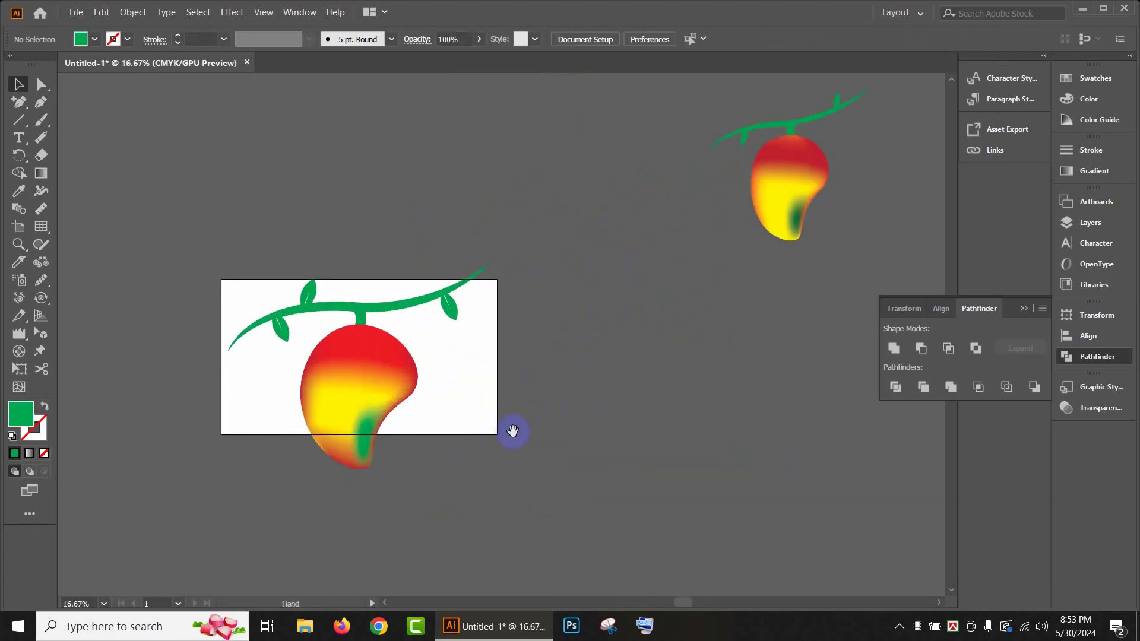
pyautogui.moveTo(513, 432); pyautogui.dragTo(561, 403)
pyautogui.moveTo(291, 261); pyautogui.dragTo(564, 514)
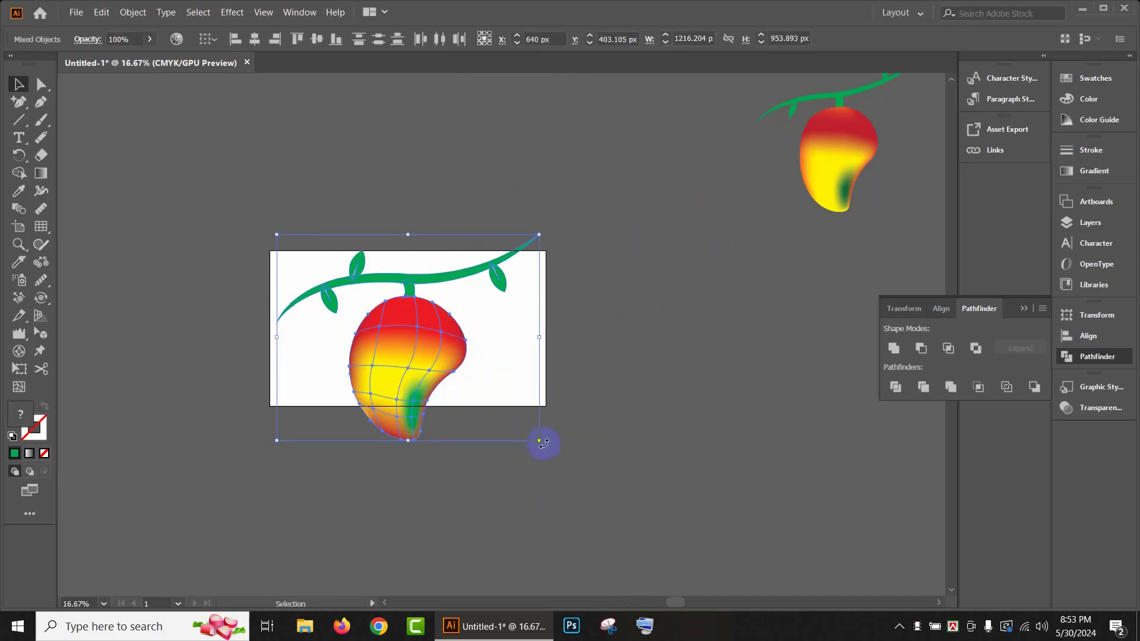
pyautogui.moveTo(539, 443); pyautogui.dragTo(503, 415)
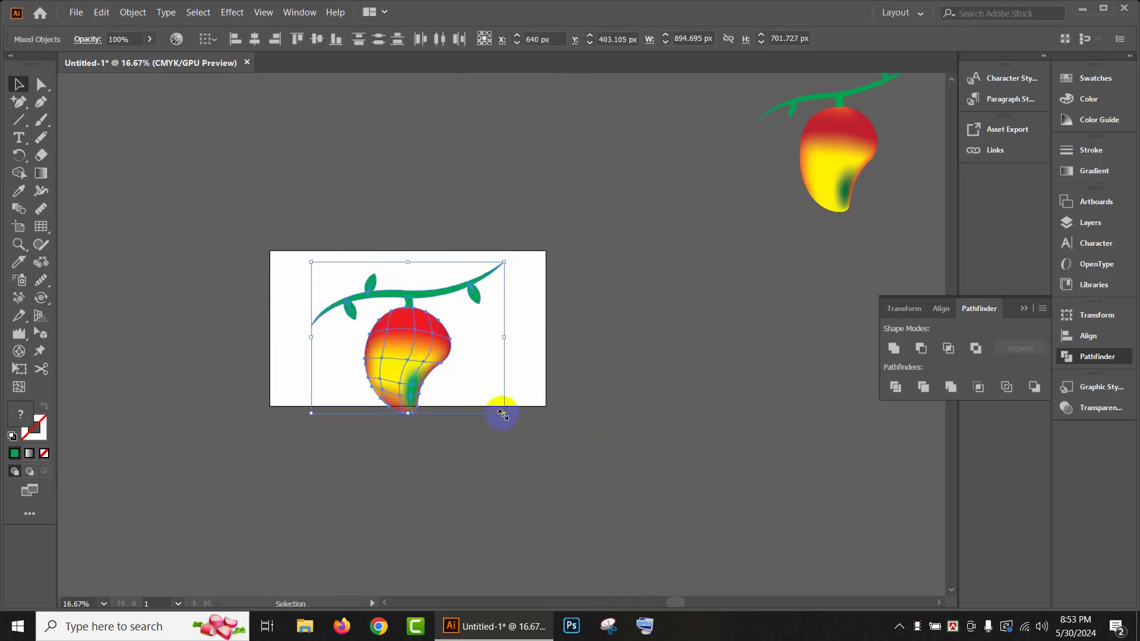
pyautogui.scroll(1, 441, 391)
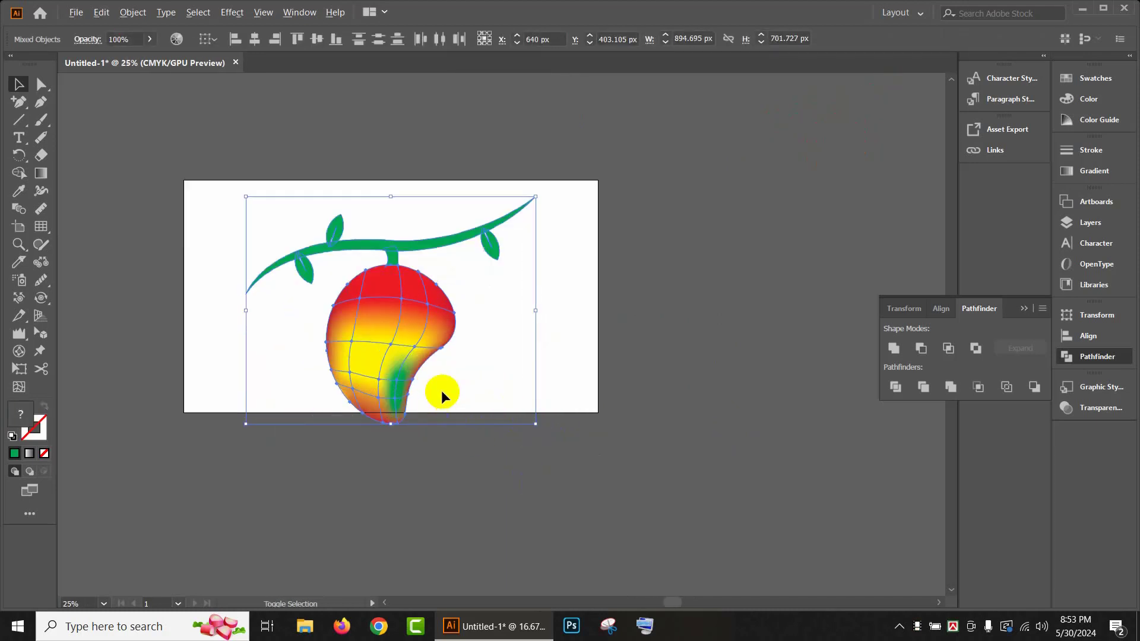
pyautogui.moveTo(528, 484); pyautogui.dragTo(619, 581)
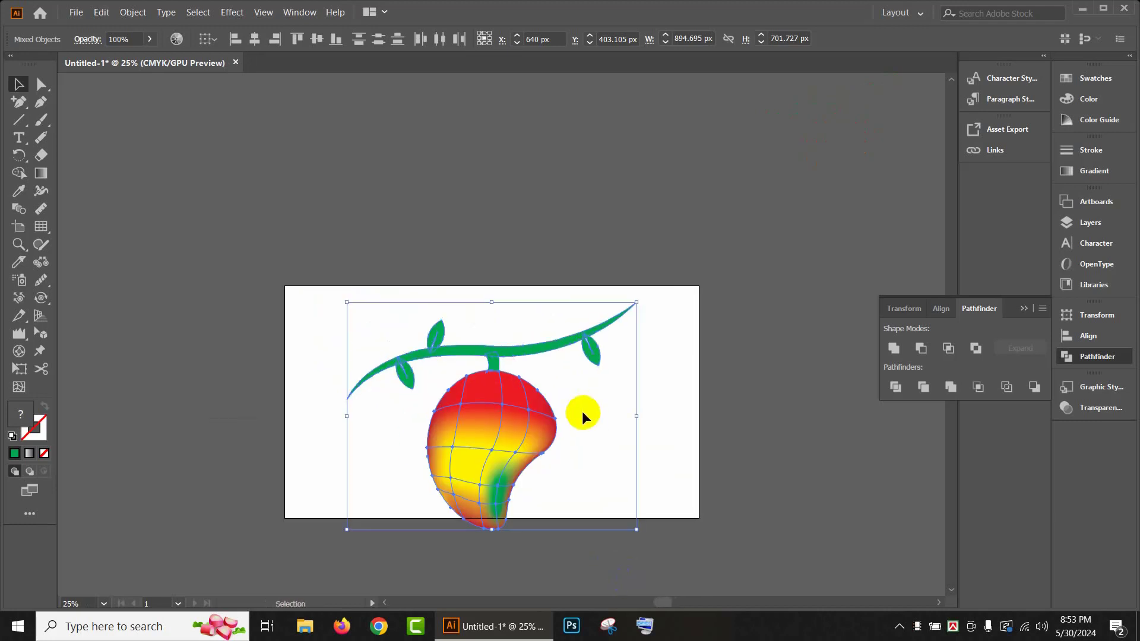